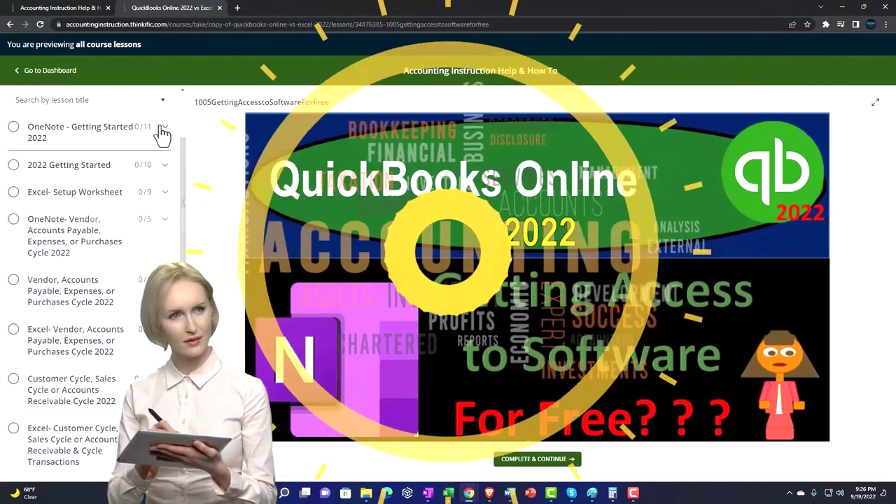
left_click(162, 131)
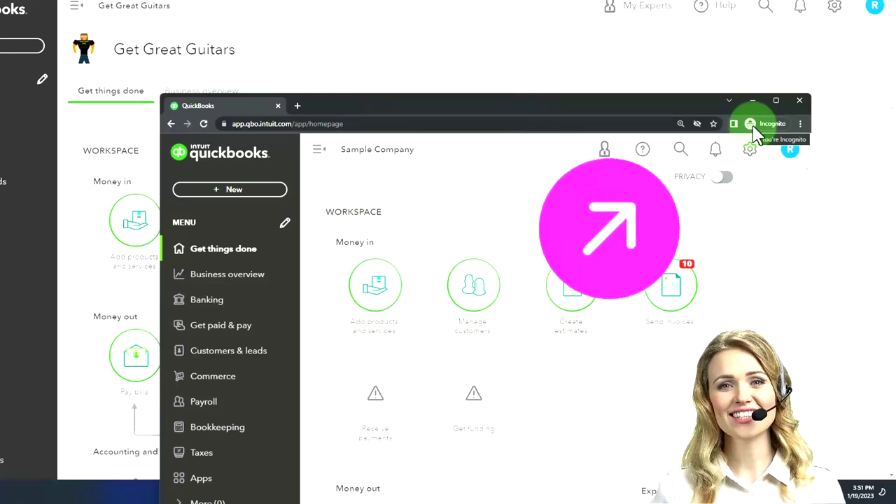
left_click(800, 125)
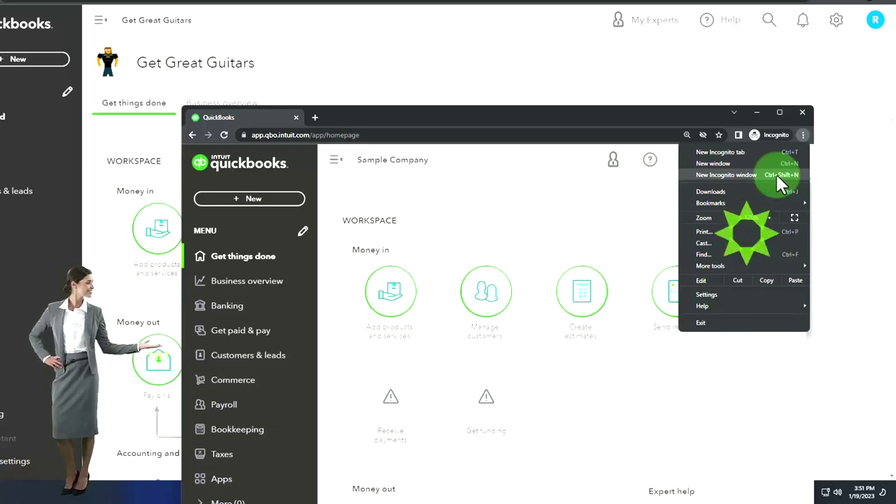
left_click(433, 178)
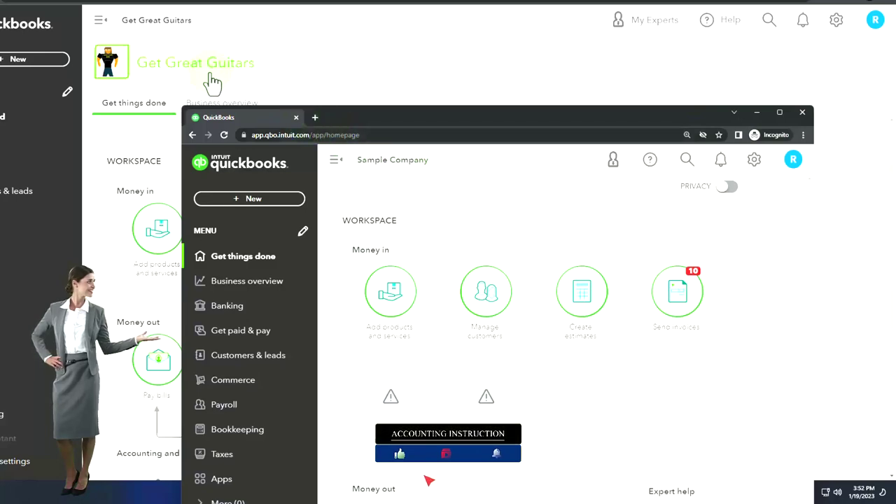
left_click(56, 240)
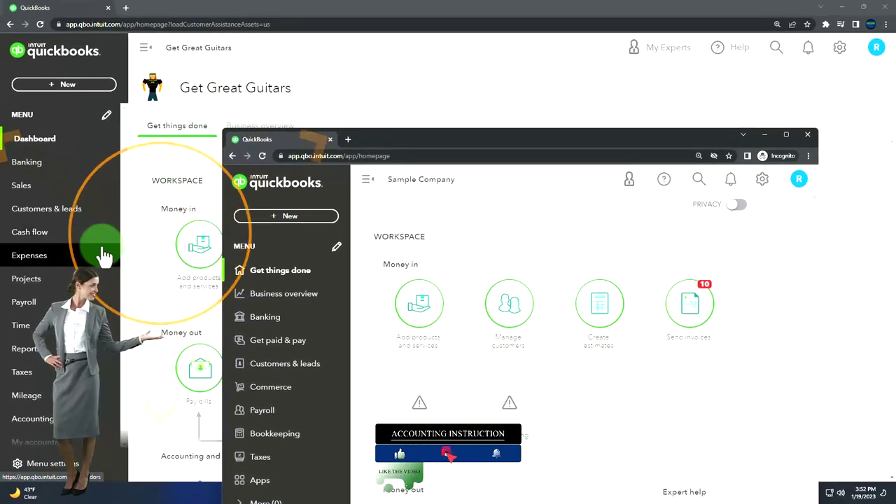
left_click(375, 233)
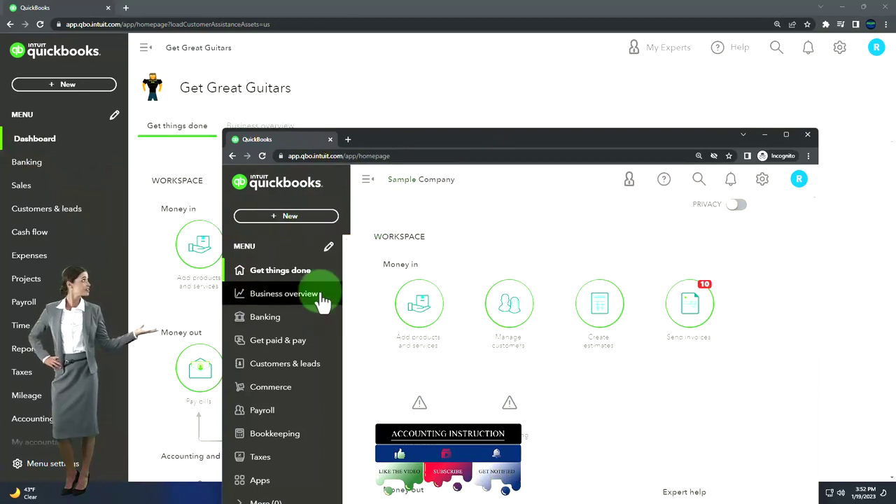
left_click(762, 181)
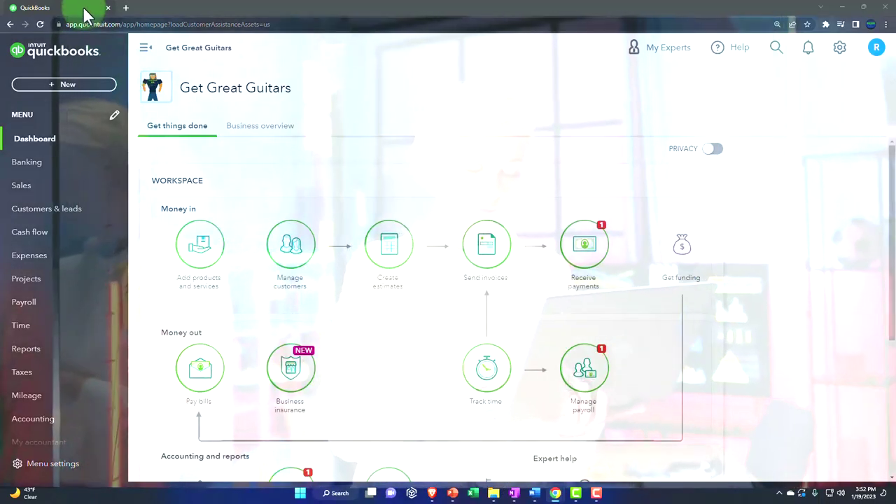
Duplicate the Get Great Guitars browser tab twice so that three tabs of the company file are open
right_click(86, 13)
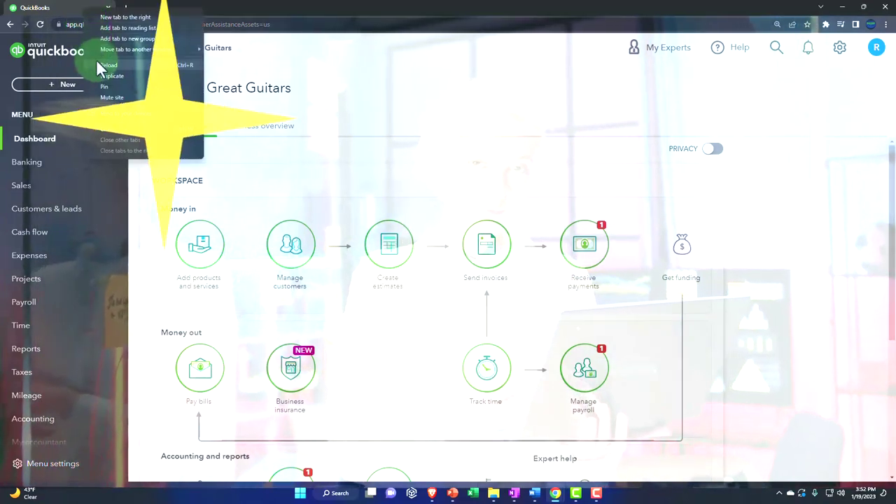
left_click(146, 75)
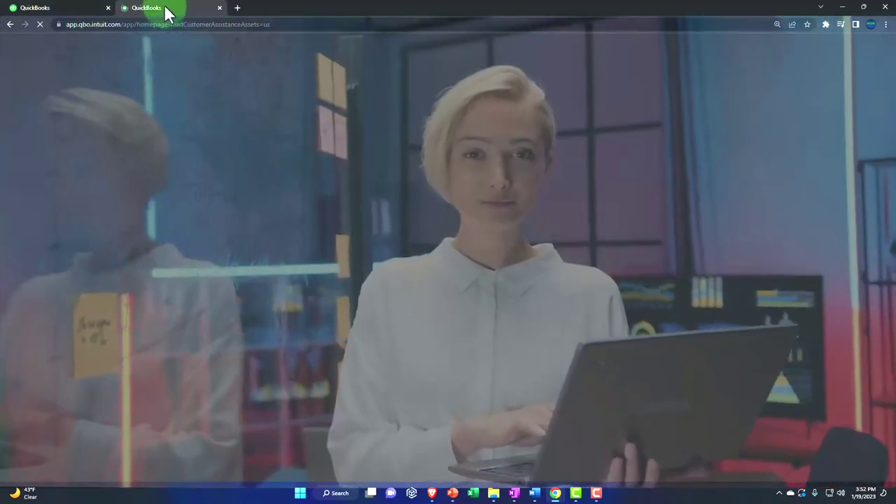
right_click(165, 8)
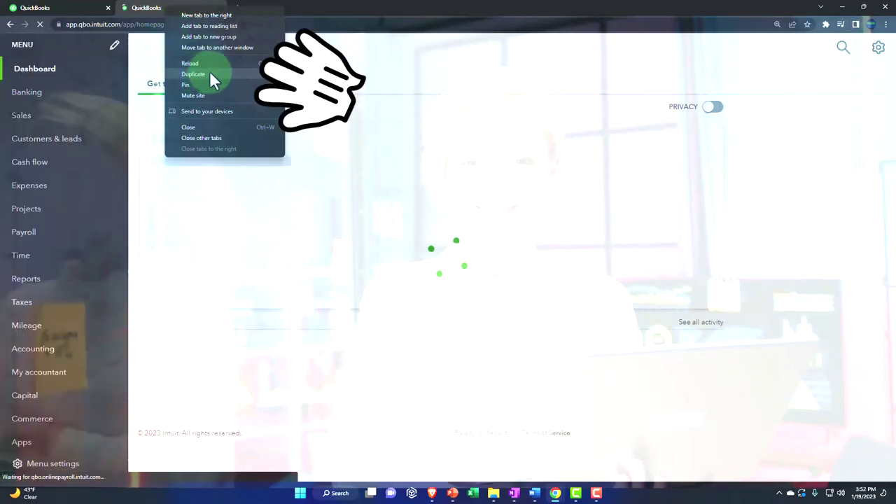
left_click(212, 73)
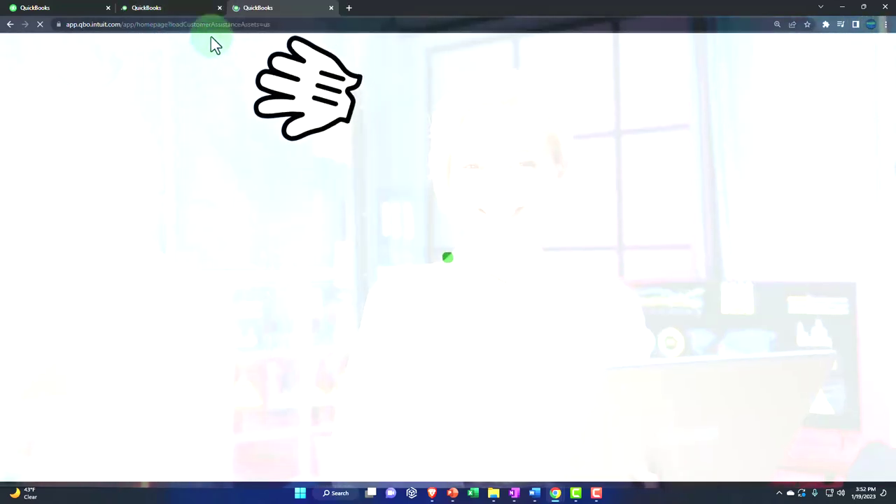
Open the Balance Sheet report from the favorite reports in the second browser tab
left_click(183, 8)
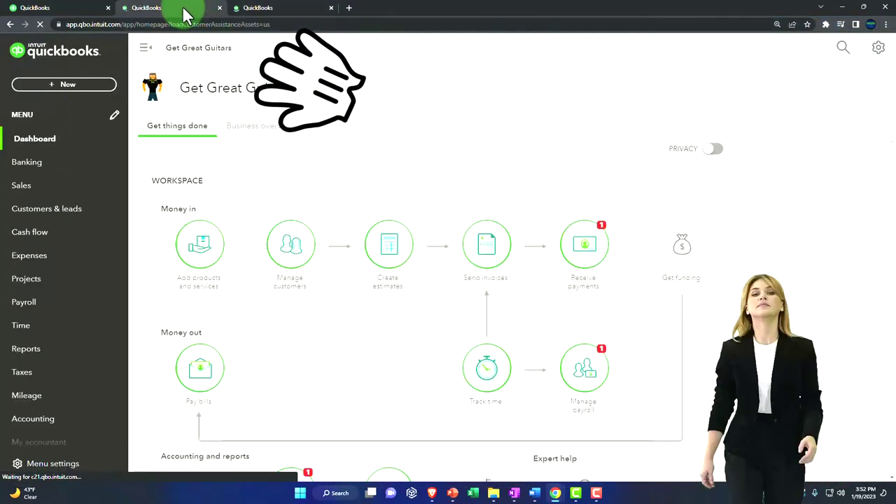
left_click(56, 351)
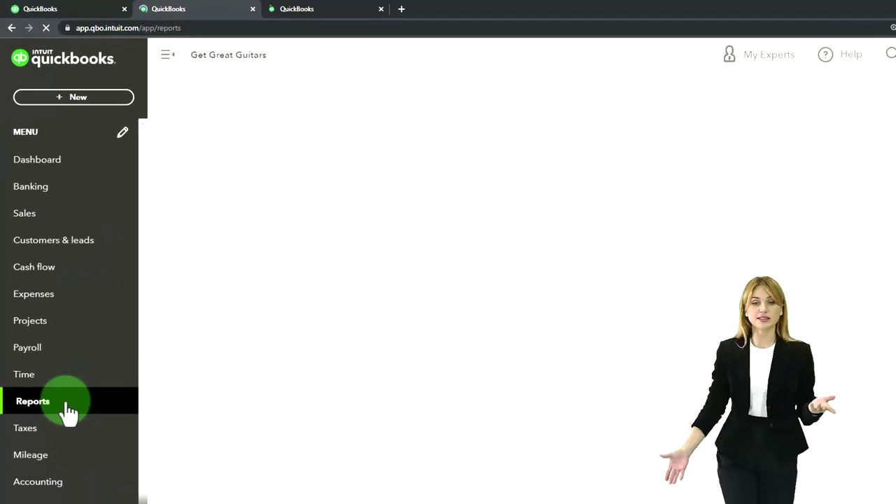
left_click(248, 402)
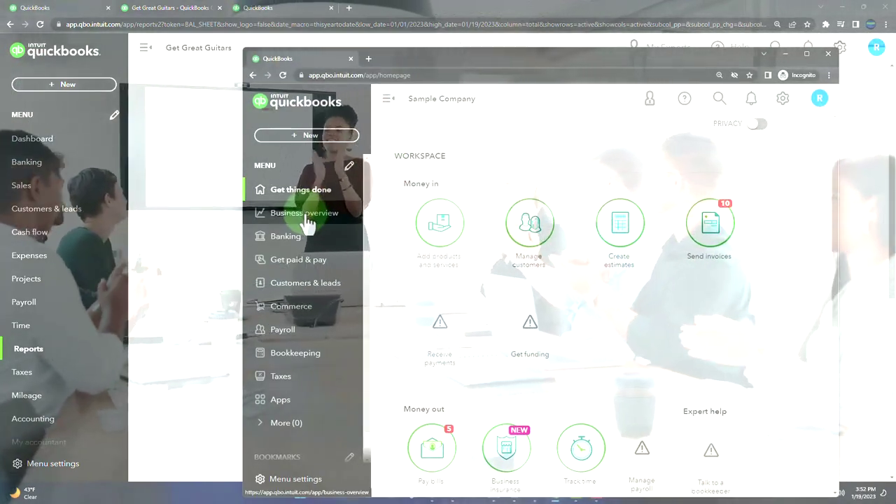
Look up where Reports sits under Business overview in the Sample Company window, and minimize that window
left_click(308, 221)
left_click(302, 158)
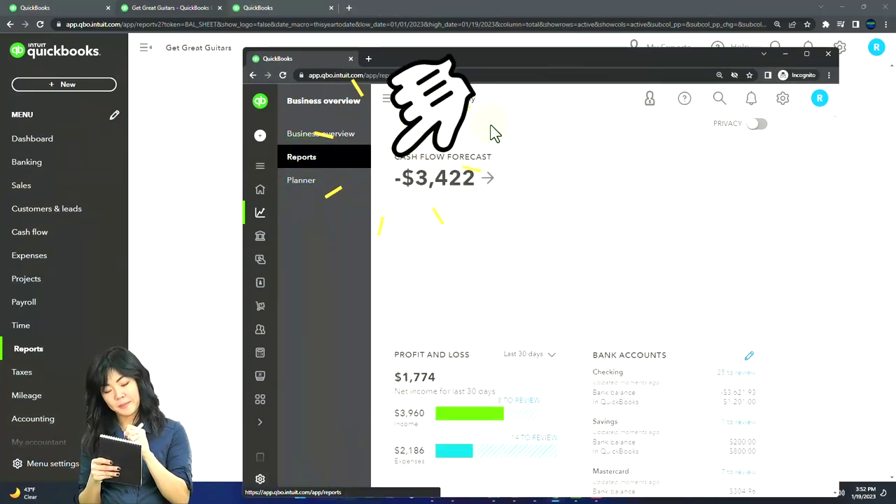
left_click(785, 54)
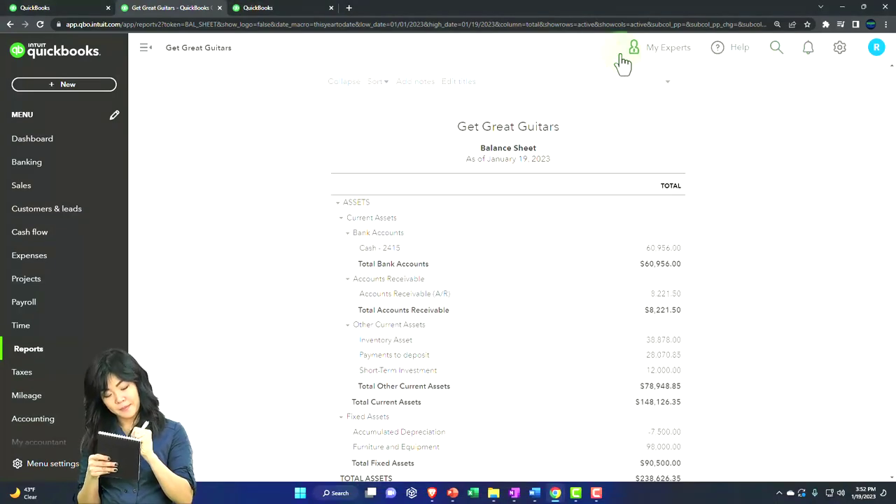
Open the Profit and Loss report from the favorite reports in the third browser tab
left_click(294, 8)
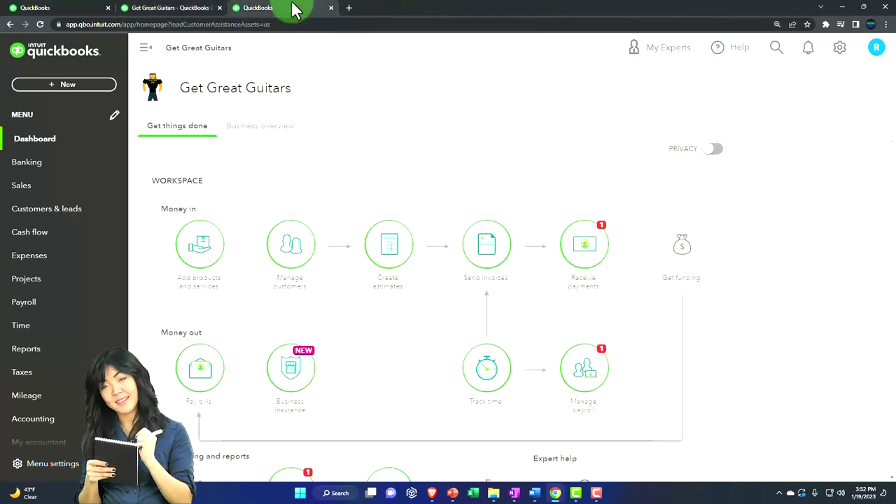
left_click(52, 357)
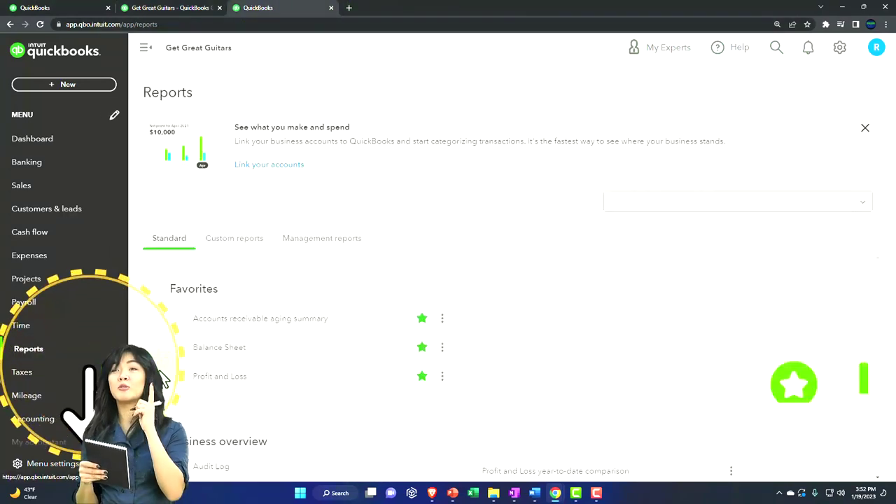
left_click(210, 377)
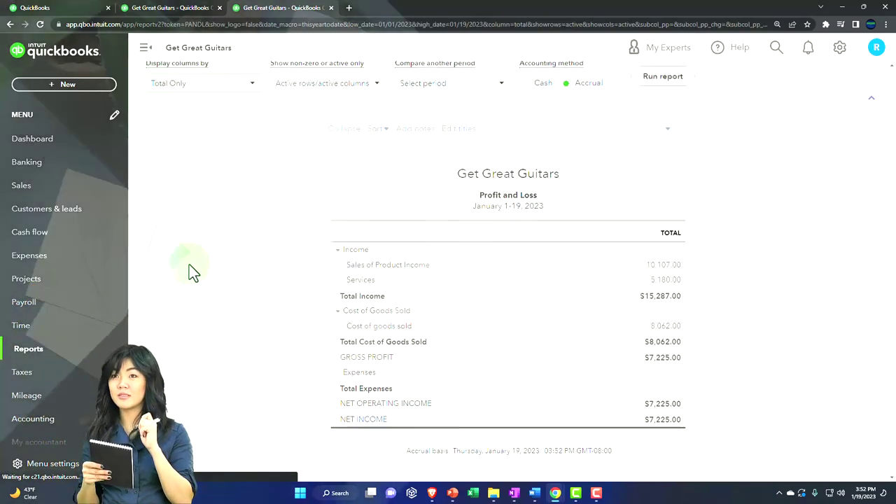
Hide the navigation menu and run the Profit and Loss report for 01/01/2023 to 12/31/2023
left_click(146, 50)
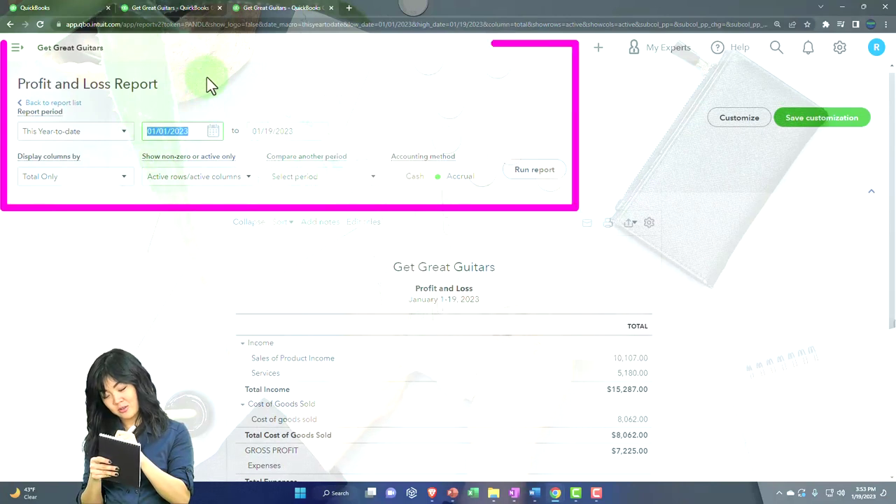
type("01/01/2023")
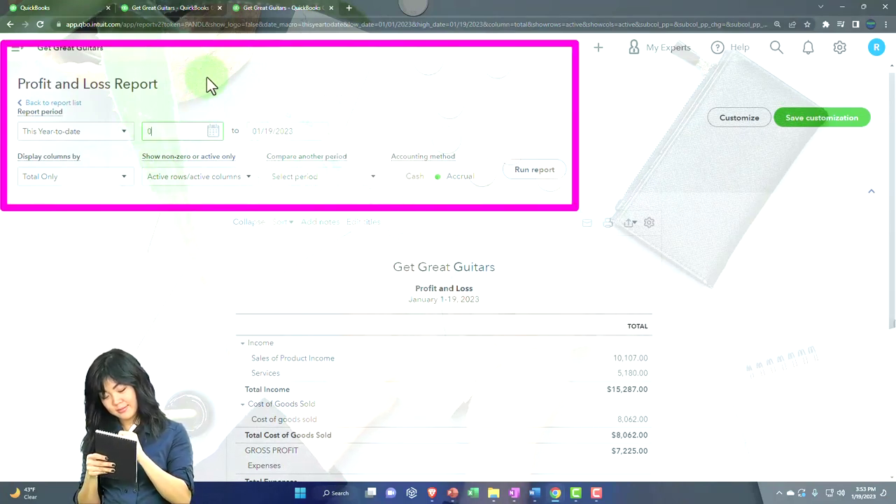
key("Tab")
type("12/31/2023")
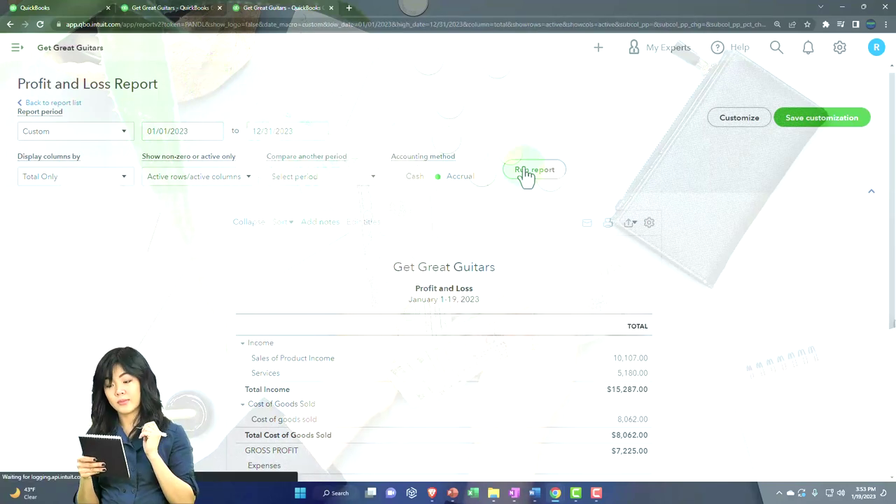
In the Balance Sheet tab, hide the navigation menu and run the report for 01/01/2023 to 12/31/2023
left_click(186, 10)
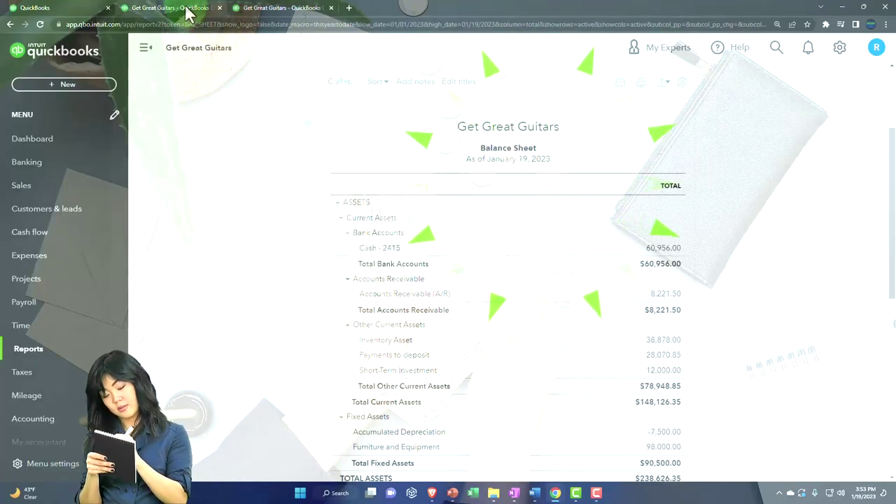
left_click(150, 50)
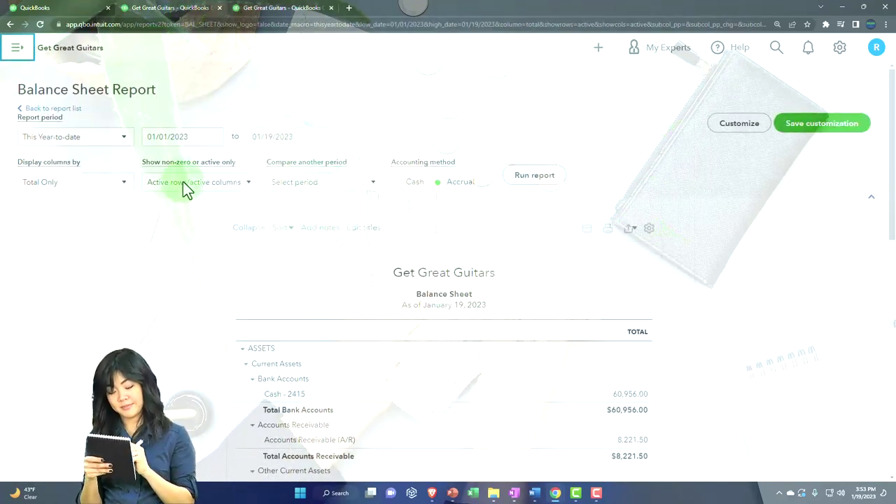
left_click(187, 138)
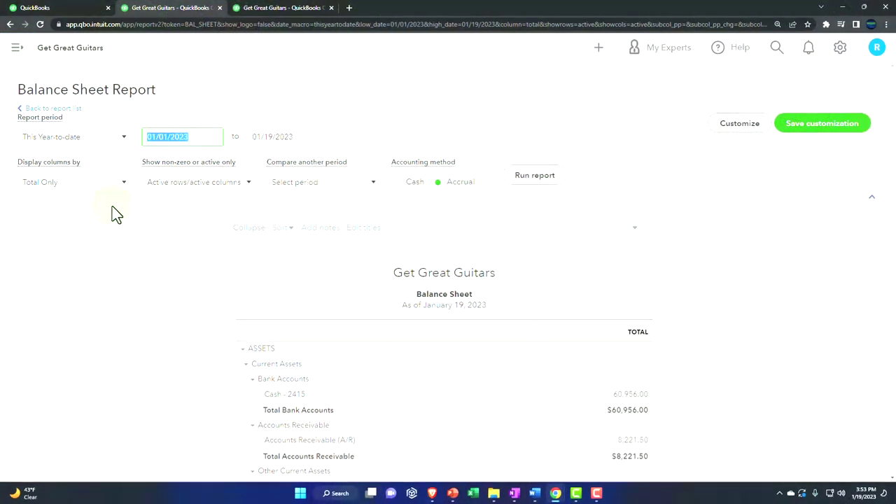
type("01012")
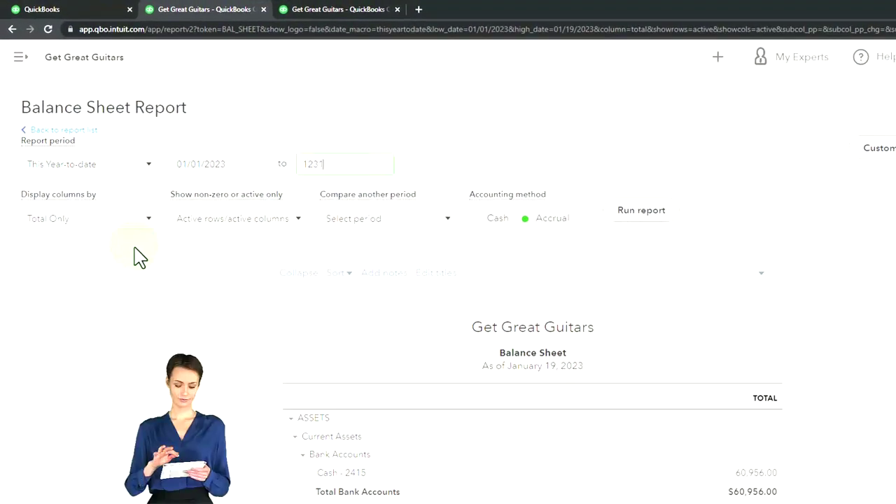
left_click(637, 213)
scroll(615, 215, "down", 3)
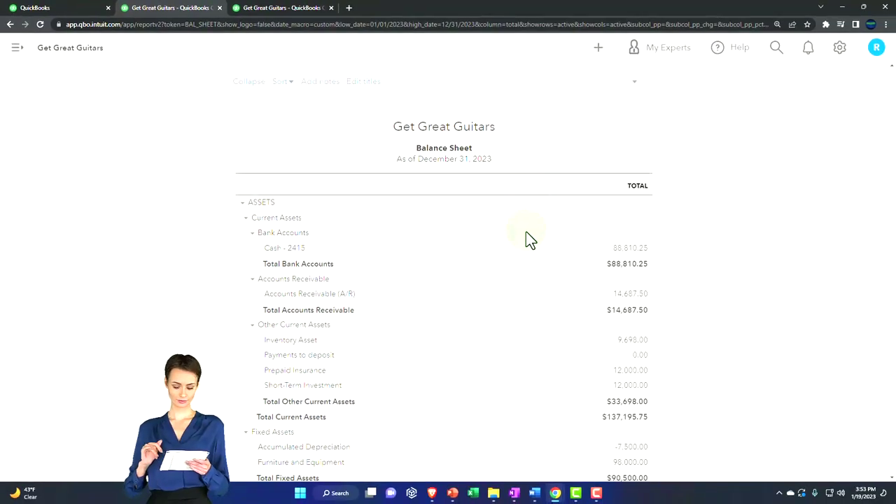
key("ctrl+plus")
key("ctrl+plus")
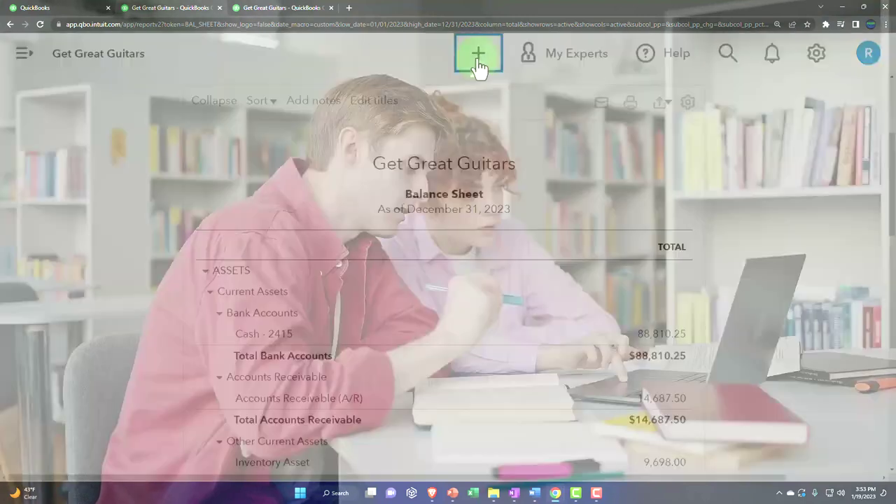
View the list of new transaction forms for customers, vendors, employees and other, and close it again
left_click(478, 66)
key("ctrl+minus")
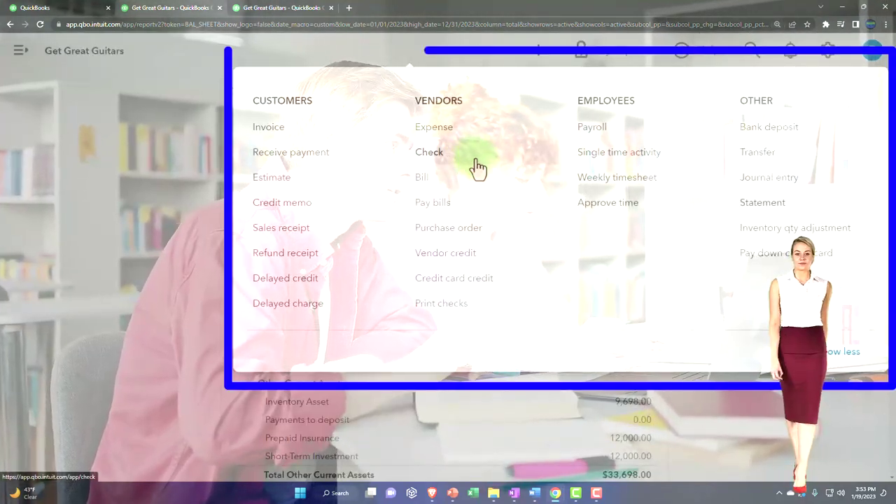
left_click(151, 209)
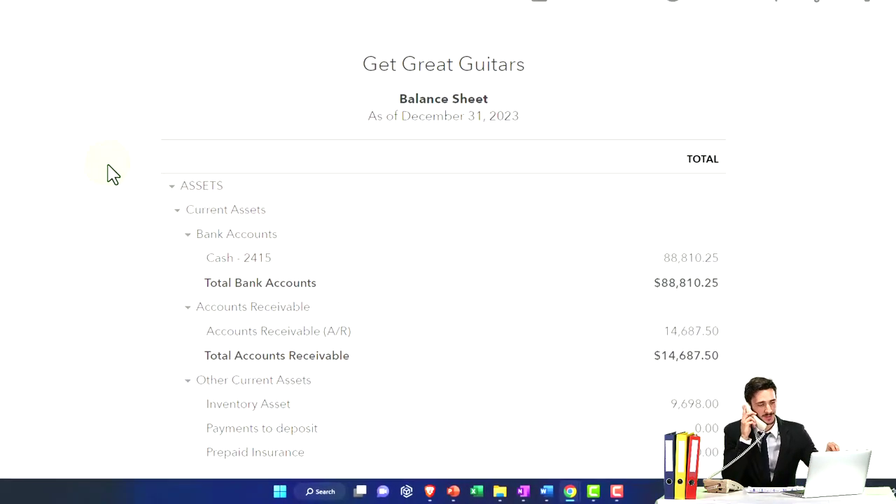
Collapse the Assets section and the Liabilities and Equity section of the Balance Sheet to their totals
scroll(112, 174, "down", 2)
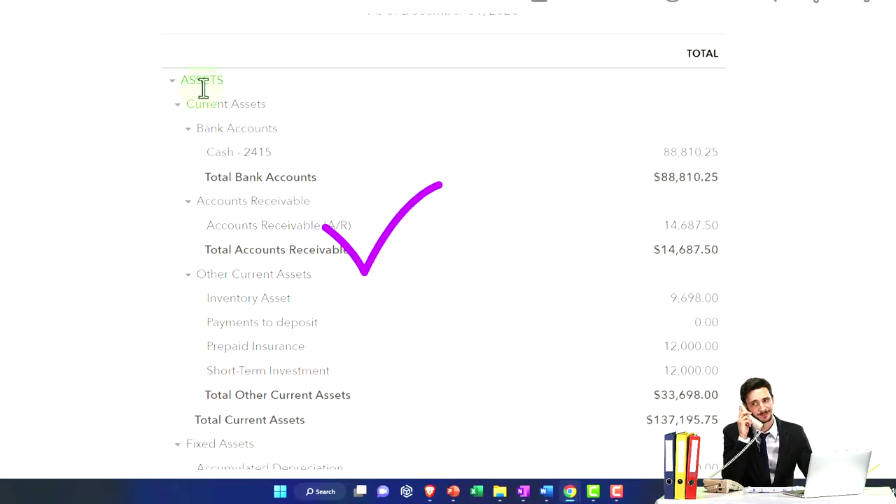
left_click(173, 83)
left_click(172, 107)
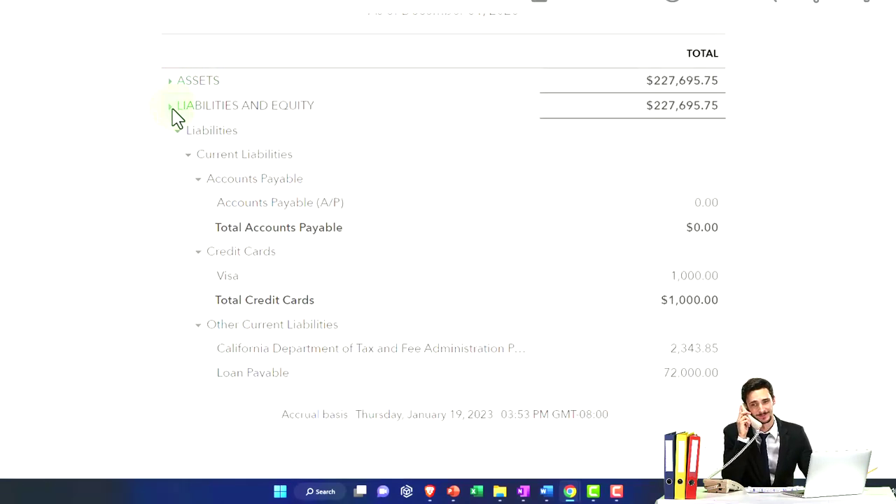
scroll(160, 187, "up", 3)
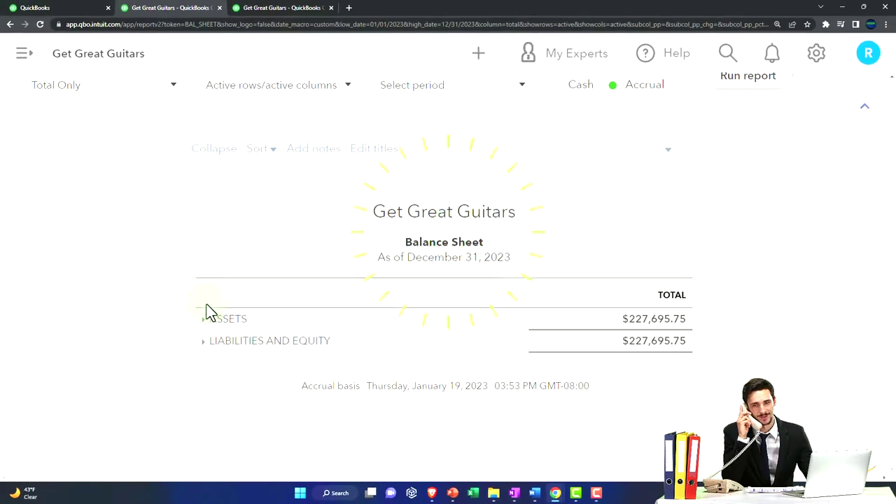
Expand the Assets section of the Balance Sheet and collapse Current Assets and Fixed Assets to their totals
left_click(205, 321)
left_click(208, 341)
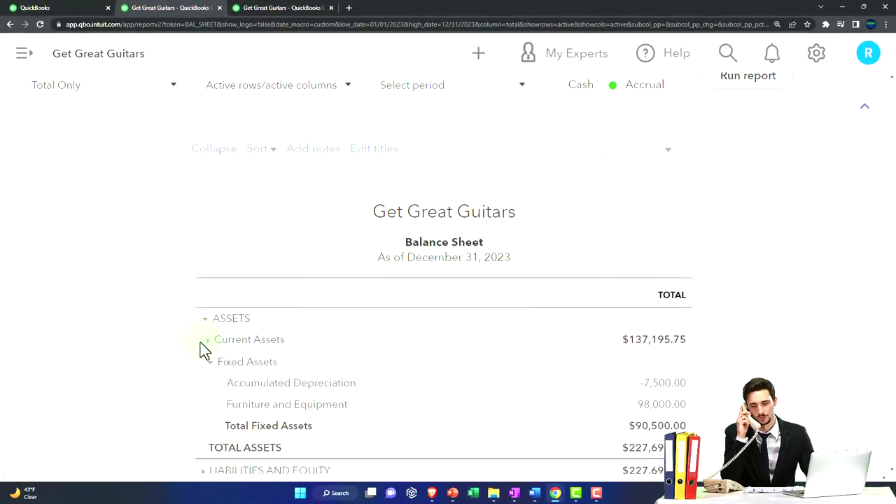
scroll(224, 332, "down", 1)
left_click(210, 316)
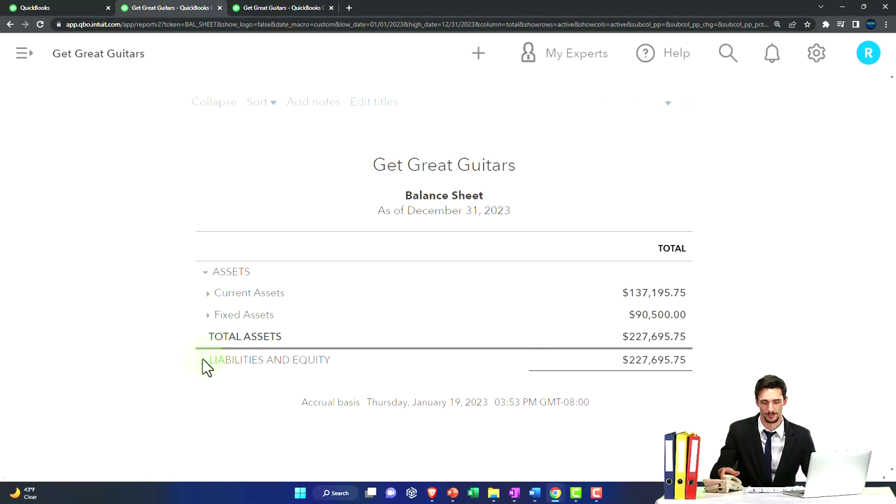
Expand the Liabilities and Equity section, collapse its Equity group, and collapse the whole section to its total again
scroll(202, 358, "down", 1)
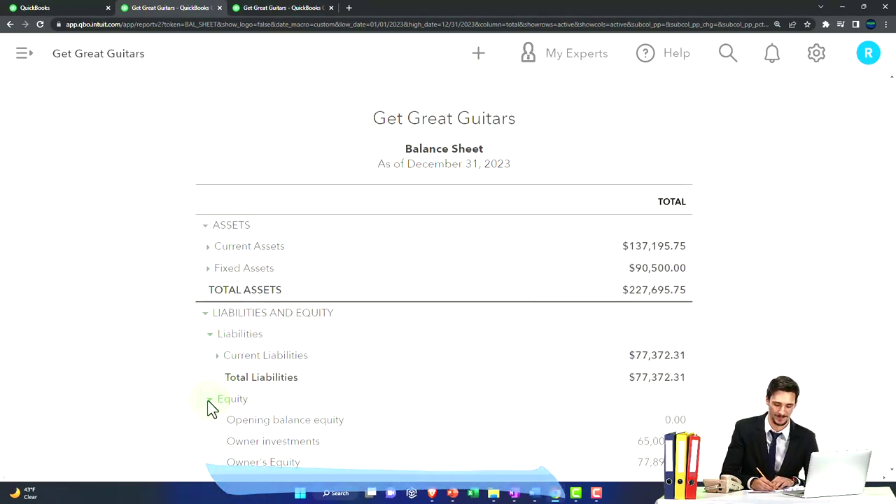
left_click(210, 398)
left_click(204, 315)
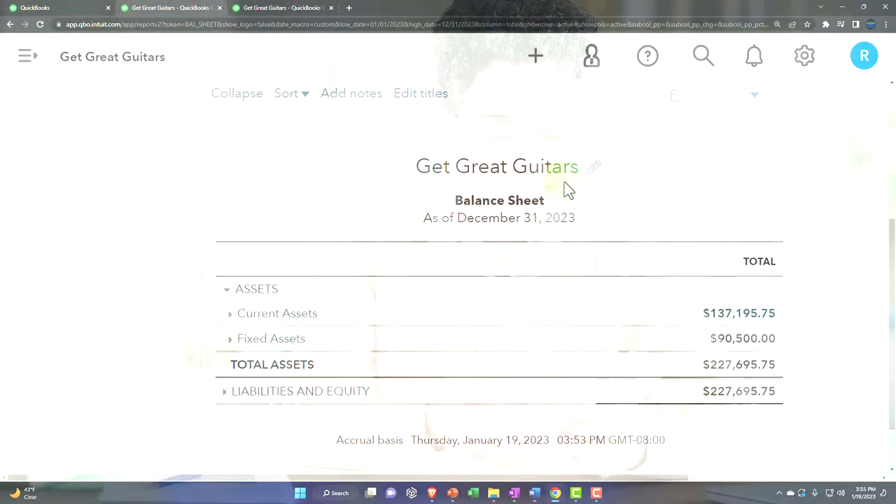
Expand Assets down to Current Assets and collapse Bank Accounts, Accounts Receivable and Other Current Assets to their totals
left_click(225, 294)
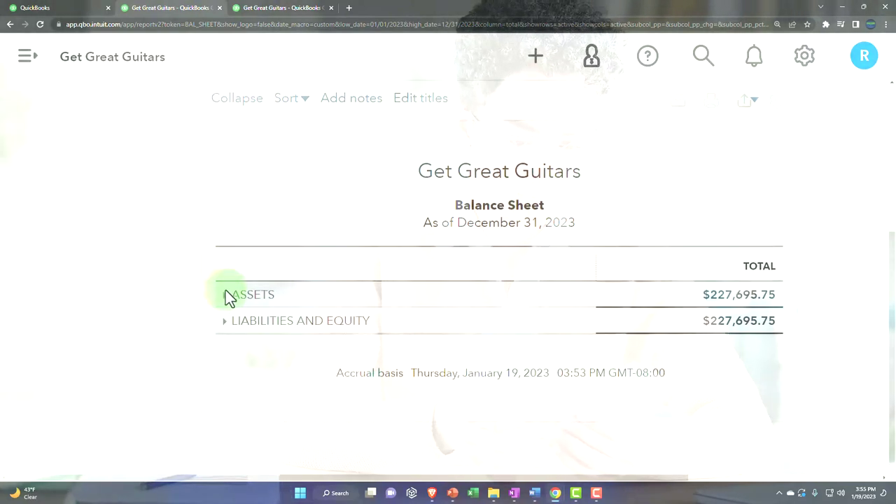
left_click(226, 297)
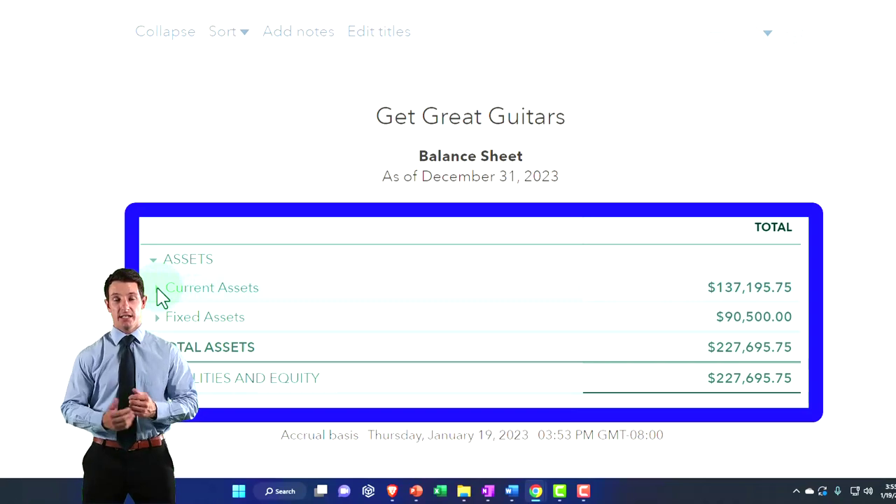
left_click(158, 288)
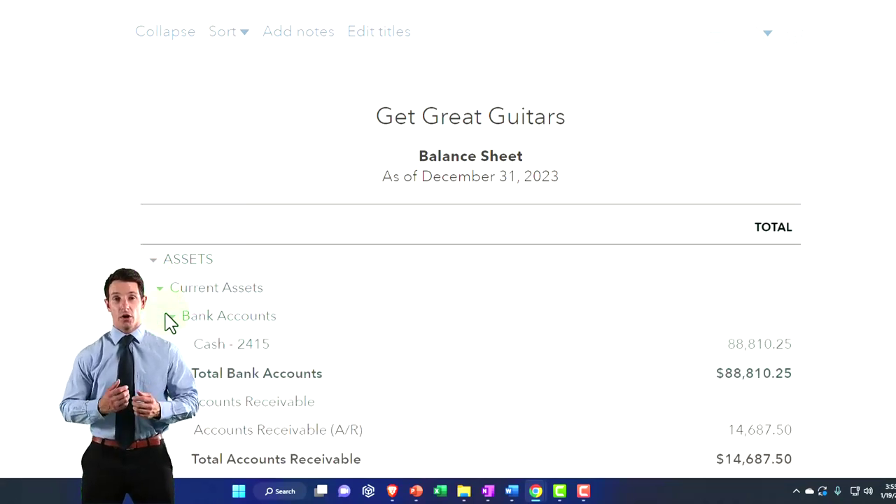
left_click(168, 317)
left_click(201, 356)
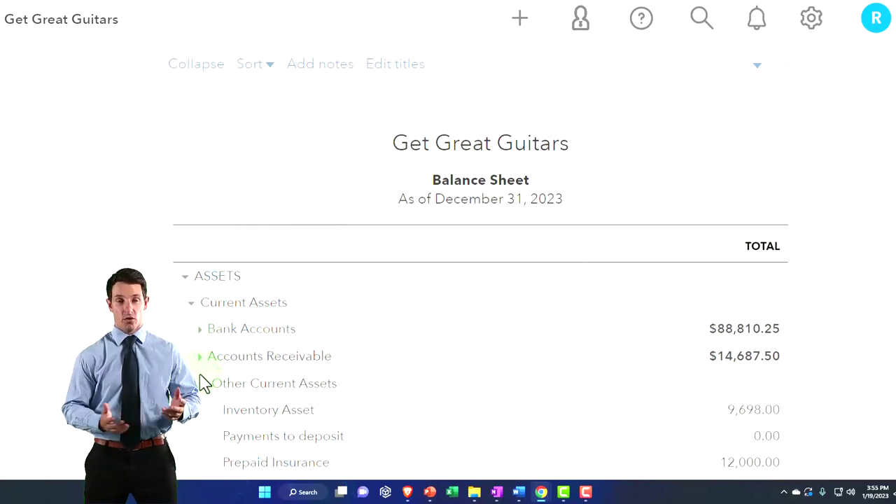
left_click(200, 384)
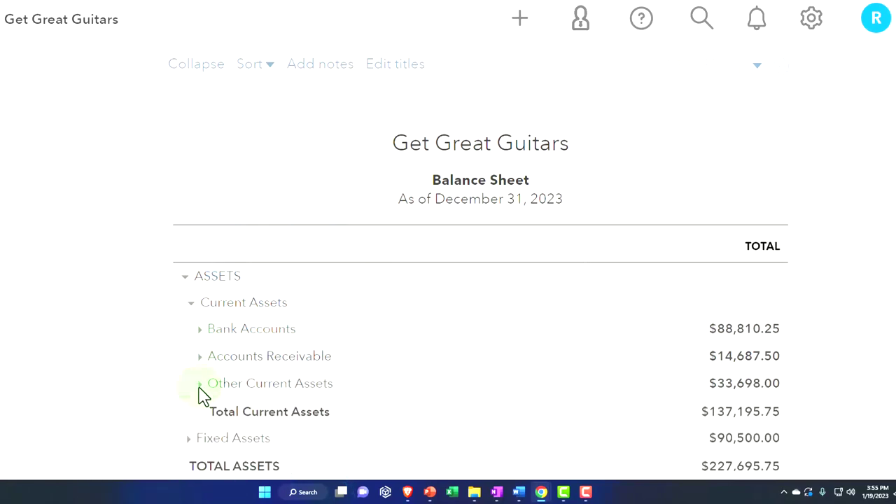
In the first QuickBooks tab, reduce the page zoom to 125%, open the Chart of Accounts and hide the navigation menu
left_click(63, 9)
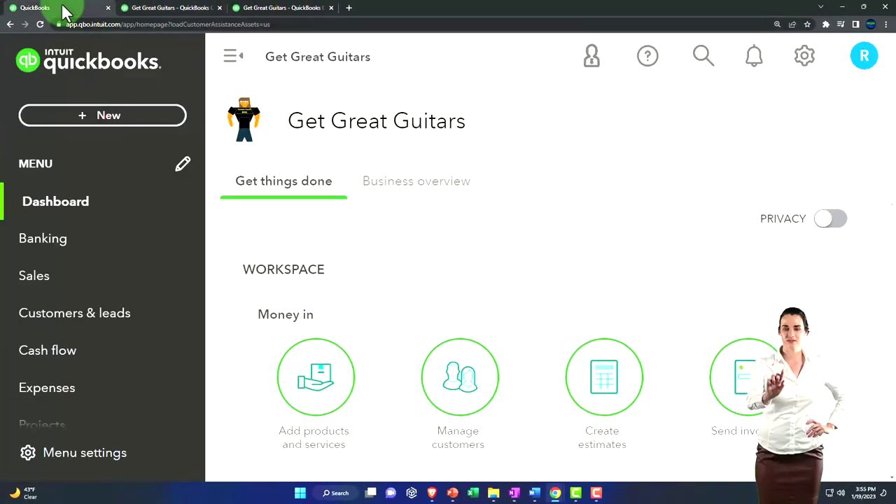
left_click(140, 287)
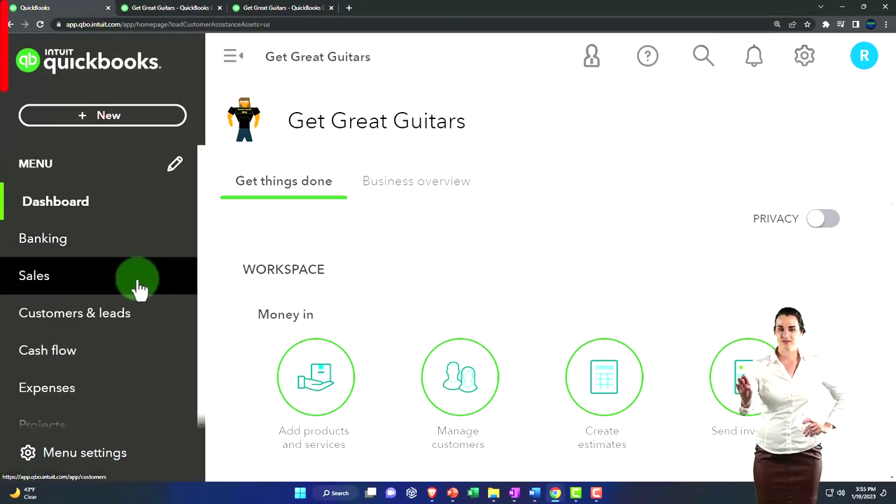
key("ctrl+minus")
key("ctrl+minus")
scroll(84, 363, "down", 1)
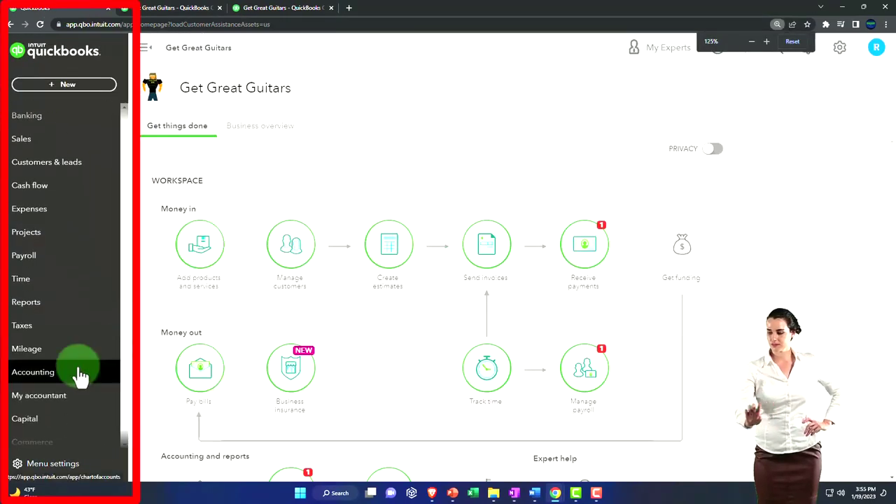
left_click(61, 375)
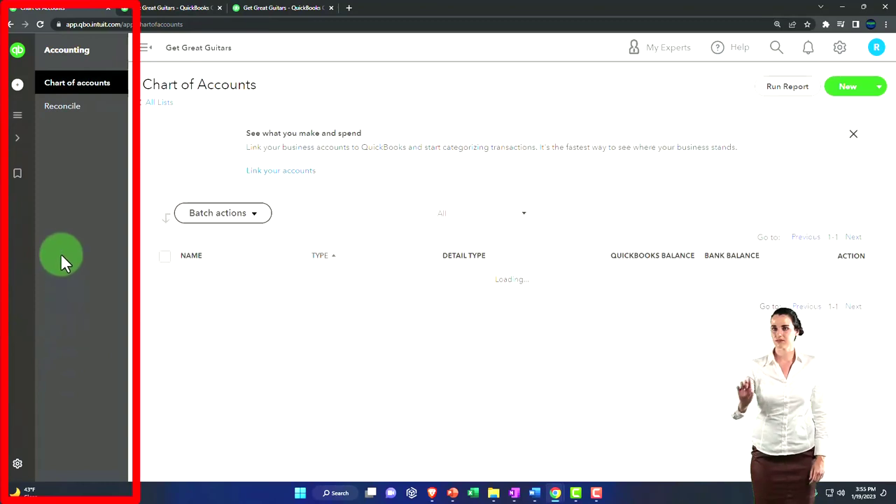
left_click(65, 86)
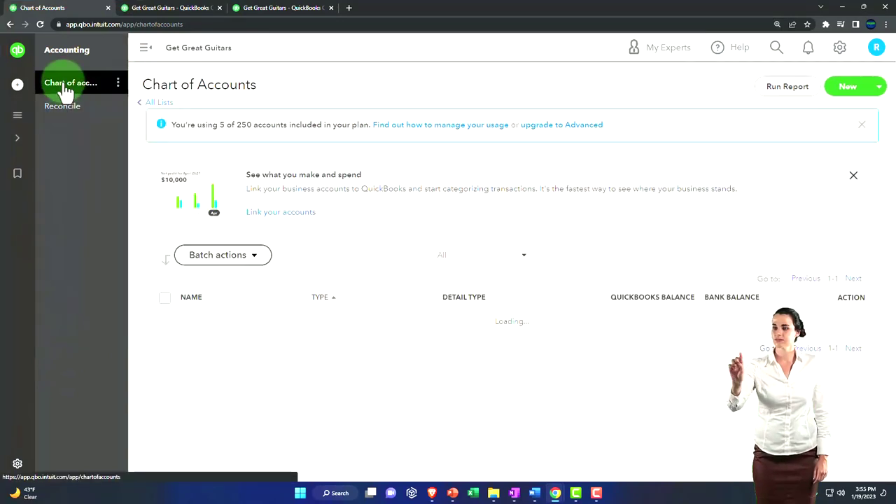
left_click(144, 48)
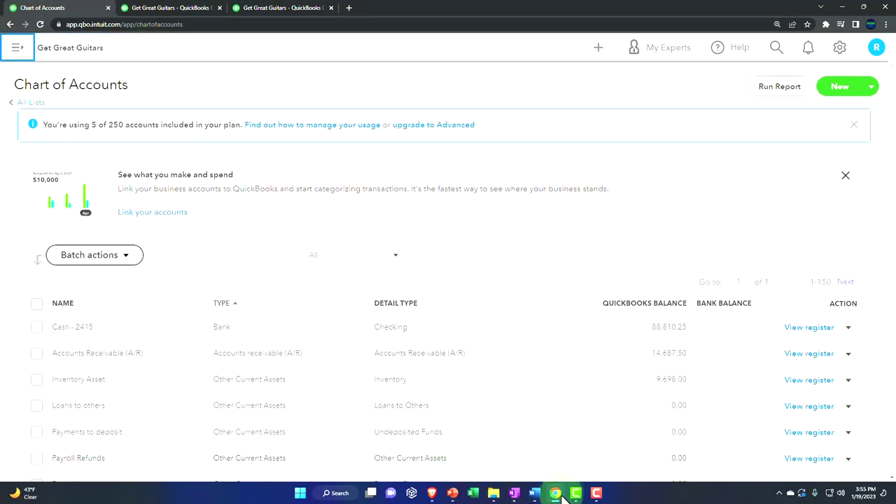
Look at the Bookkeeping and Business overview entries in the Sample Company window, and return to the Chart of Accounts list
mouse_move(560, 496)
left_click(638, 464)
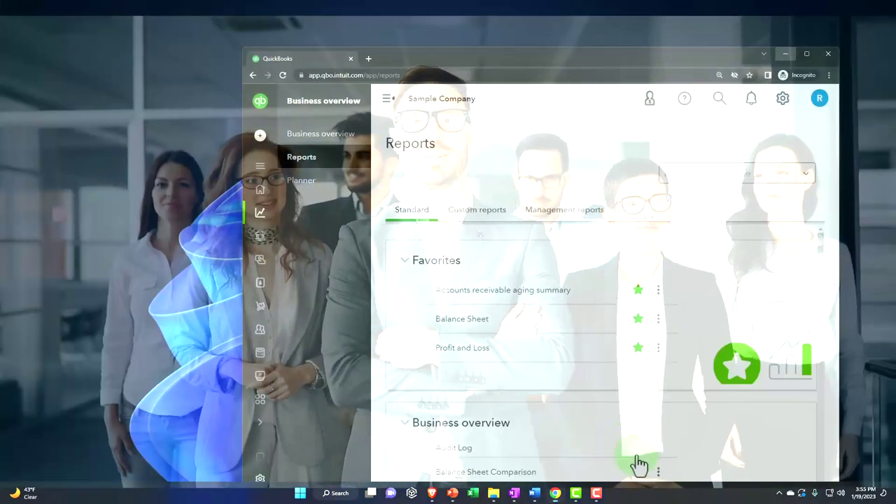
mouse_move(262, 210)
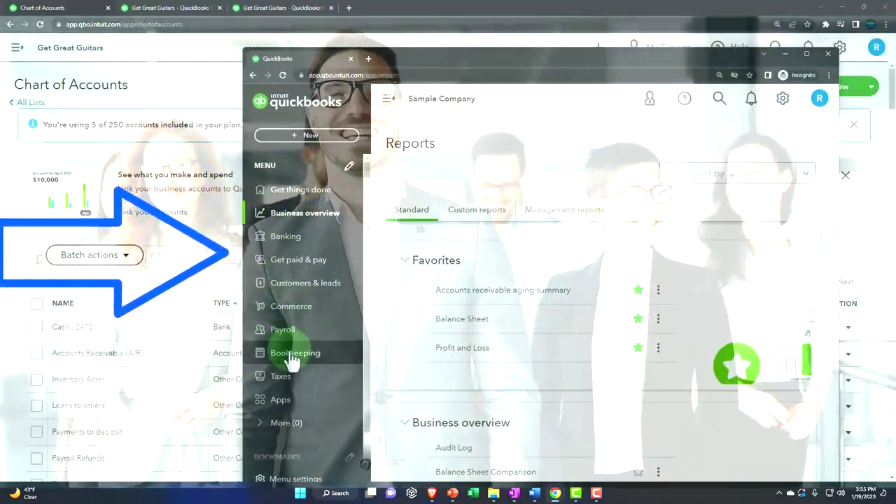
left_click(292, 355)
left_click(307, 217)
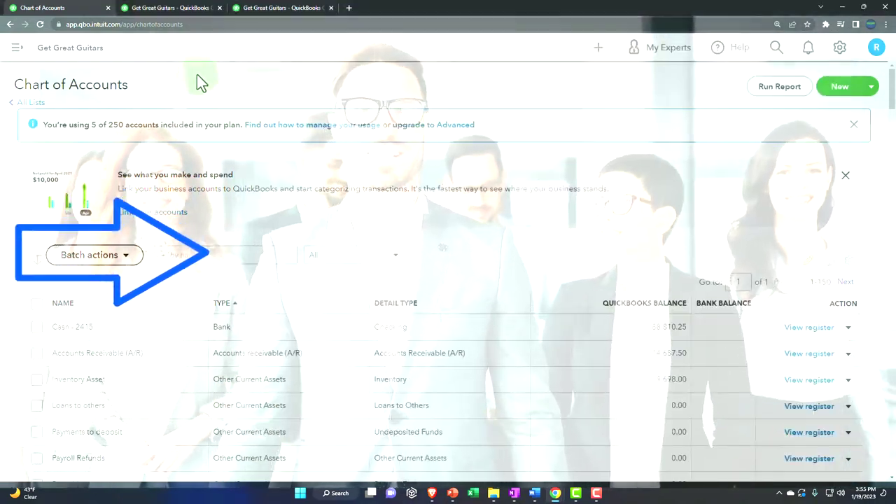
scroll(250, 310, "down", 2)
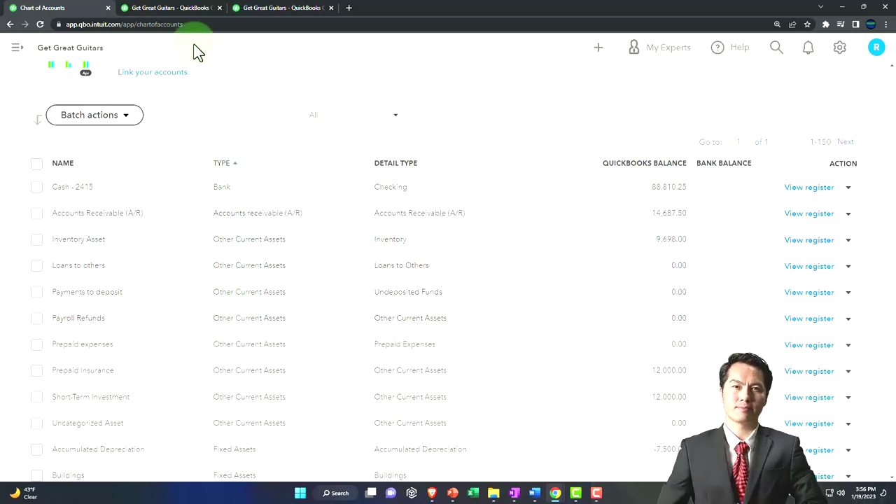
Back in the Balance Sheet tab, expand Bank Accounts, and view the detail under Accounts Receivable before collapsing it again
left_click(174, 14)
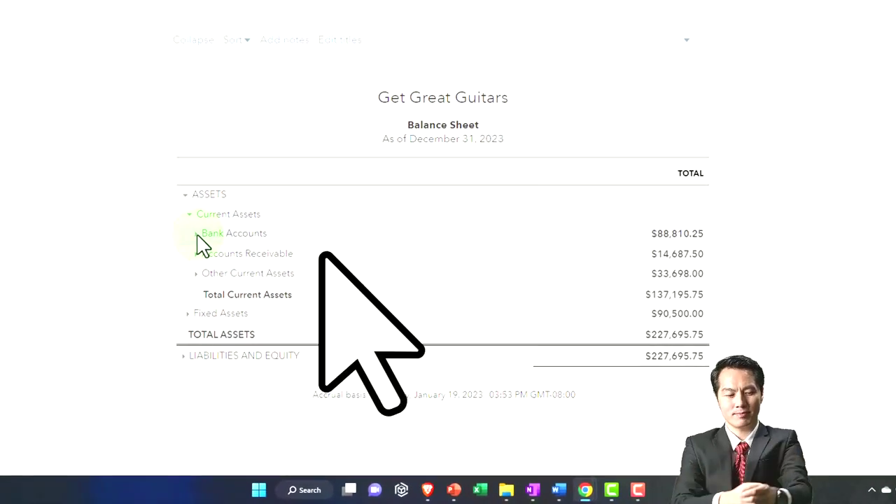
left_click(197, 235)
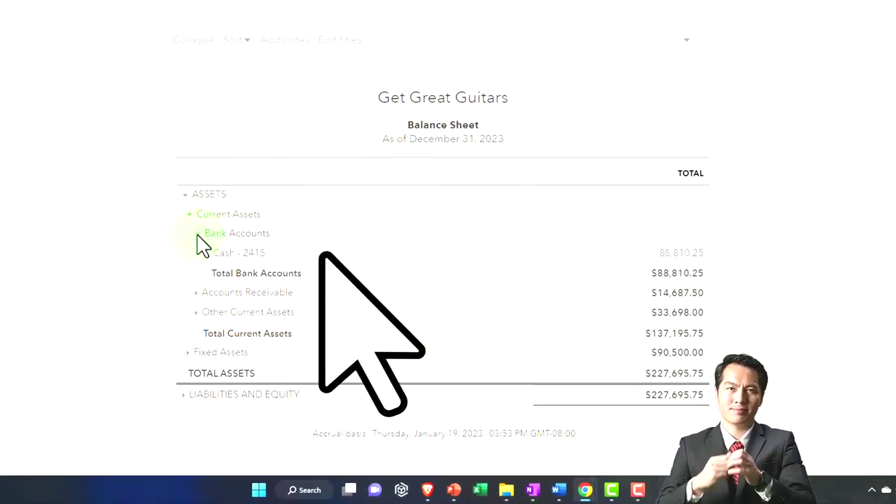
left_click(196, 295)
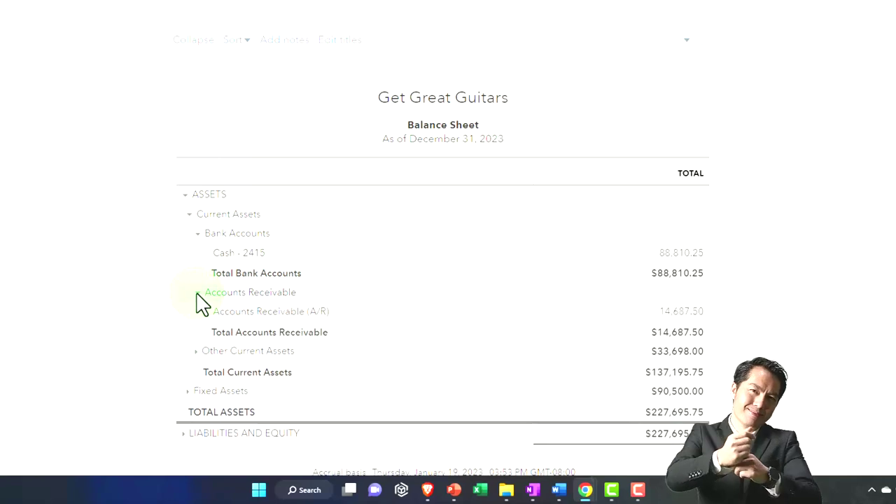
left_click(196, 294)
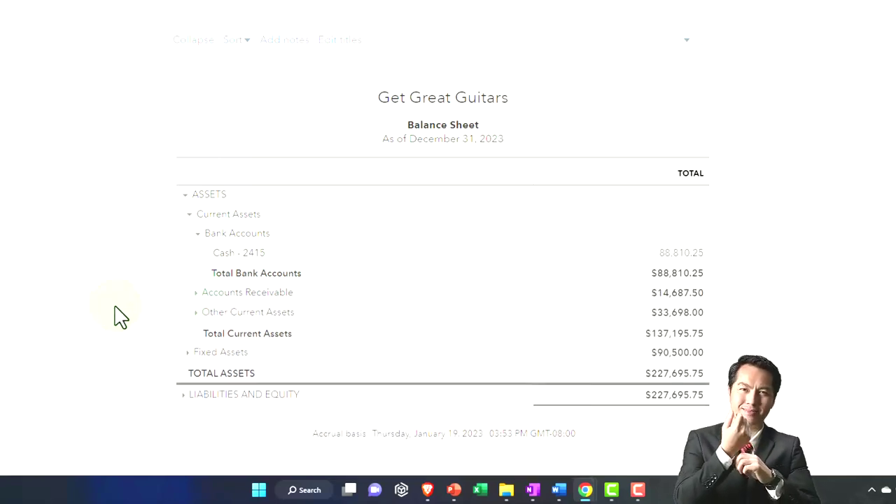
Open the Transaction Report behind the Cash - 2415 balance, reduce the page zoom, and minimize the OneNote window covering it
key("ctrl+plus")
key("ctrl+plus")
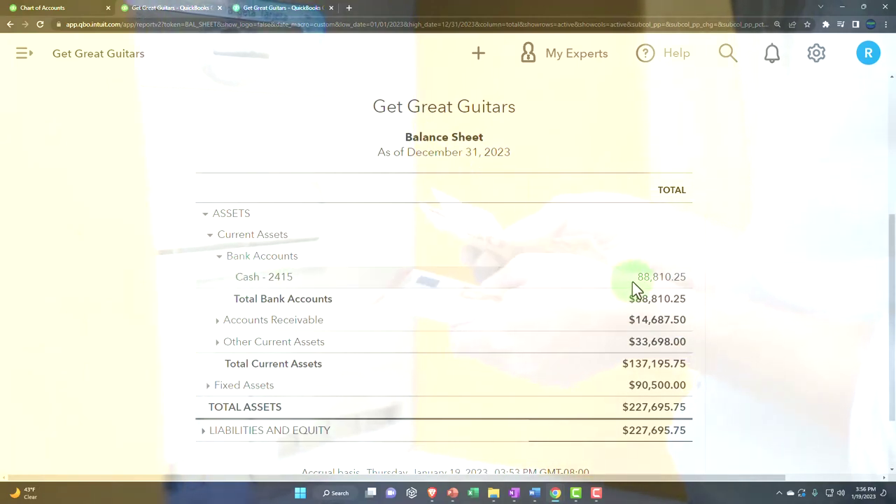
left_click(661, 278)
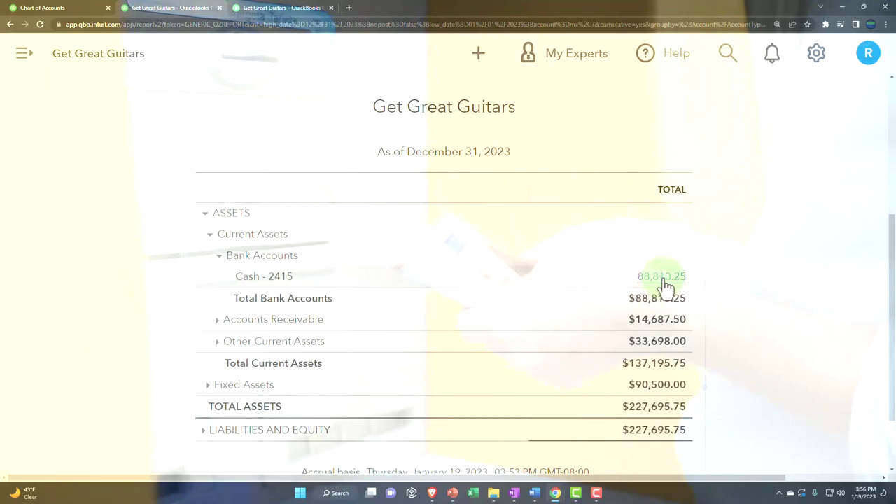
key("ctrl+minus")
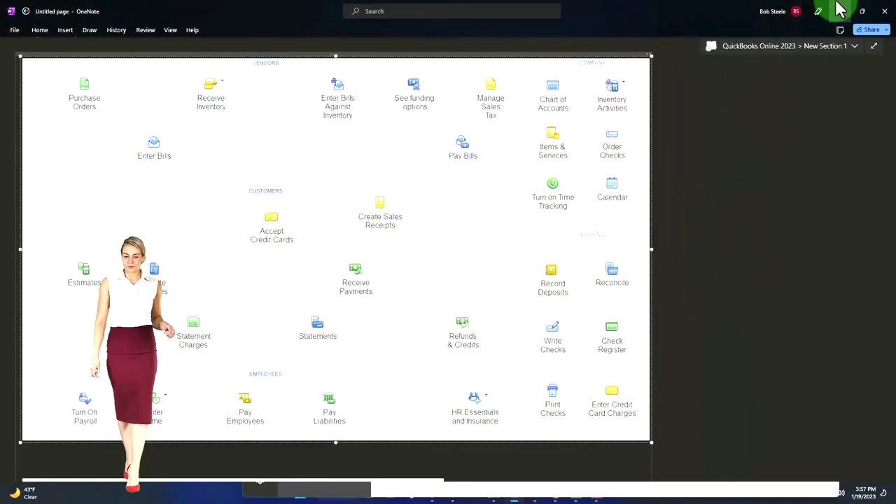
left_click(840, 10)
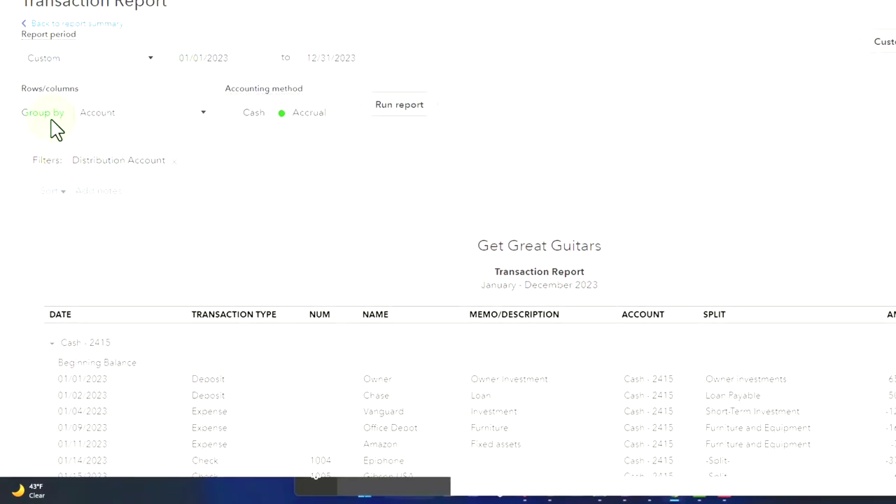
View the Transaction Report's customization settings, including the Filter options, and close them without changing anything
left_click(792, 95)
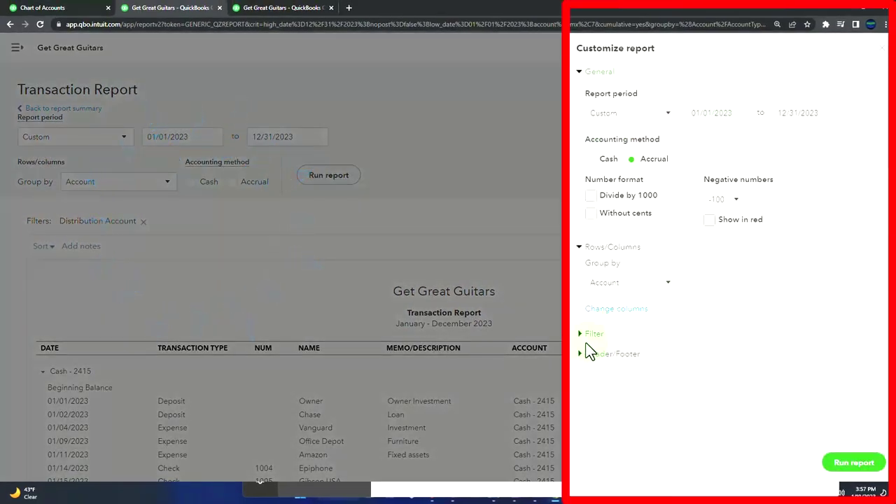
scroll(597, 319, "down", 2)
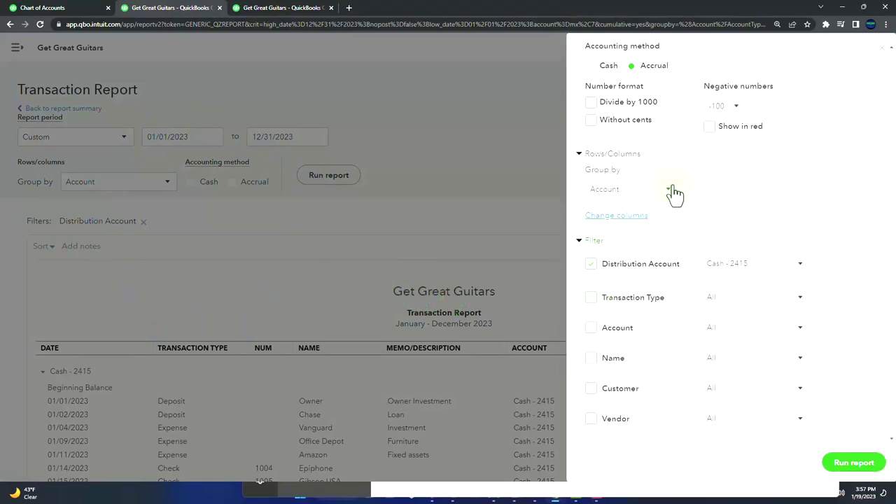
left_click(881, 47)
Examine the Cash - 2415 transactions for January to December 2023 by type, amount and running balance
scroll(416, 214, "down", 3)
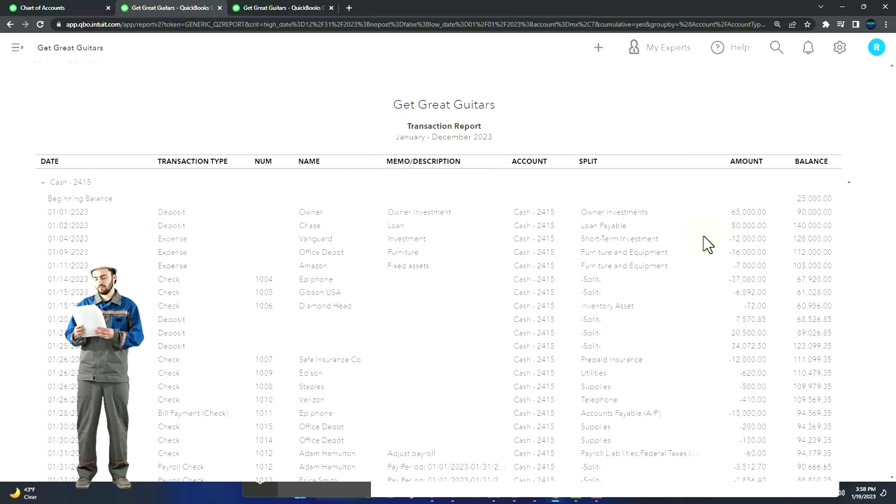
scroll(454, 241, "down", 3)
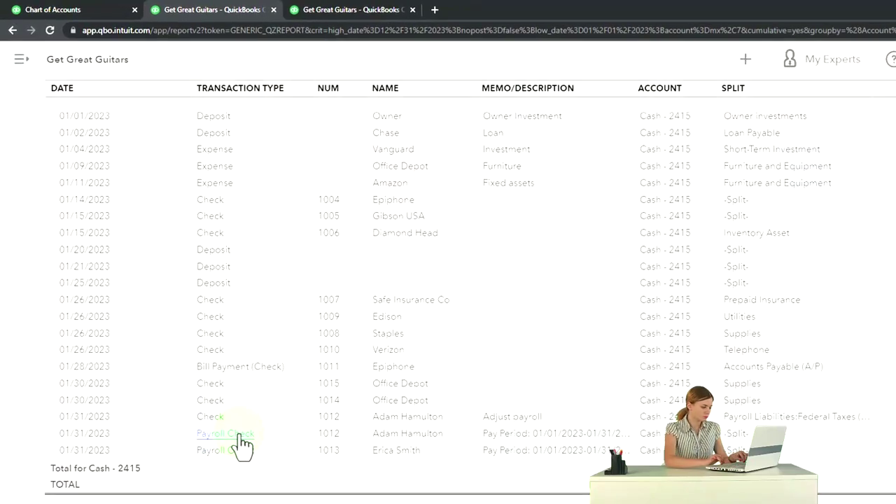
scroll(130, 370, "up", 3)
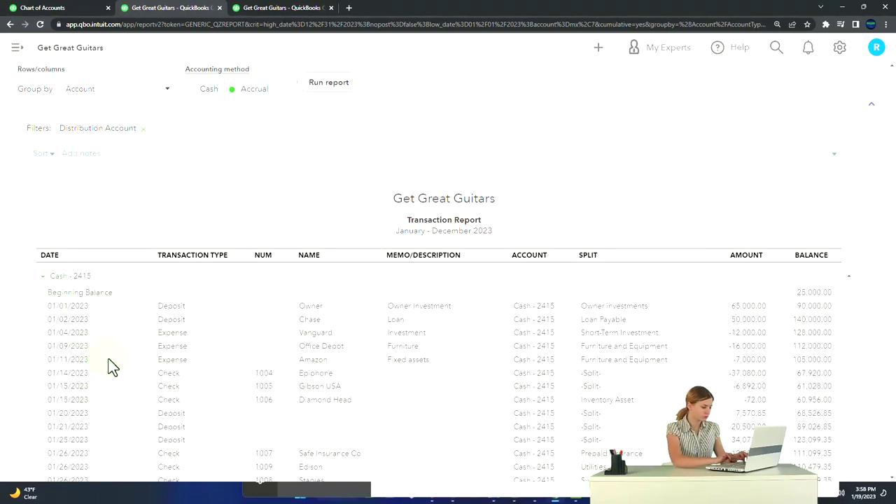
scroll(112, 367, "down", 1)
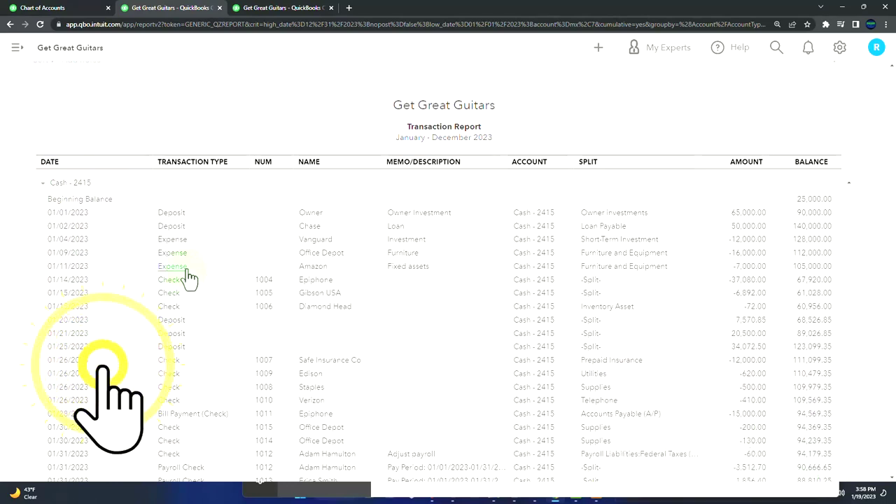
scroll(207, 339, "down", 1)
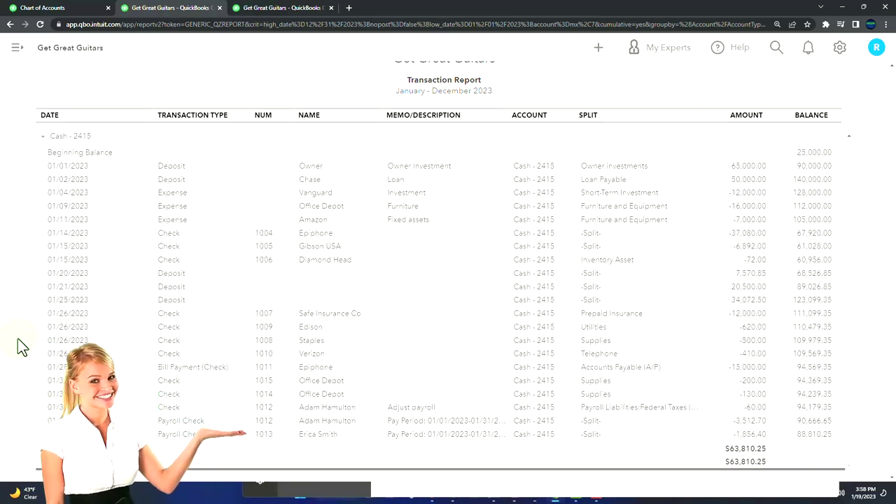
scroll(21, 347, "up", 3)
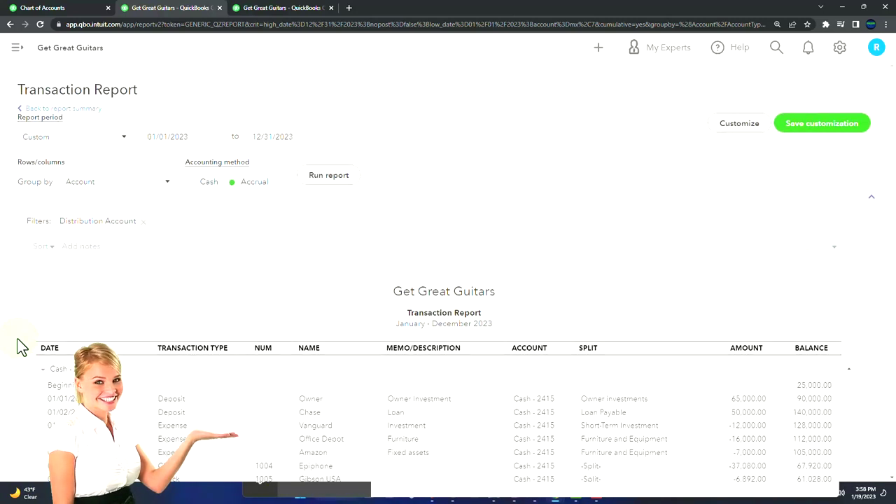
Return to the Balance Sheet summary and collapse Other Current Assets, Liabilities and Equity, and Fixed Assets
left_click(83, 108)
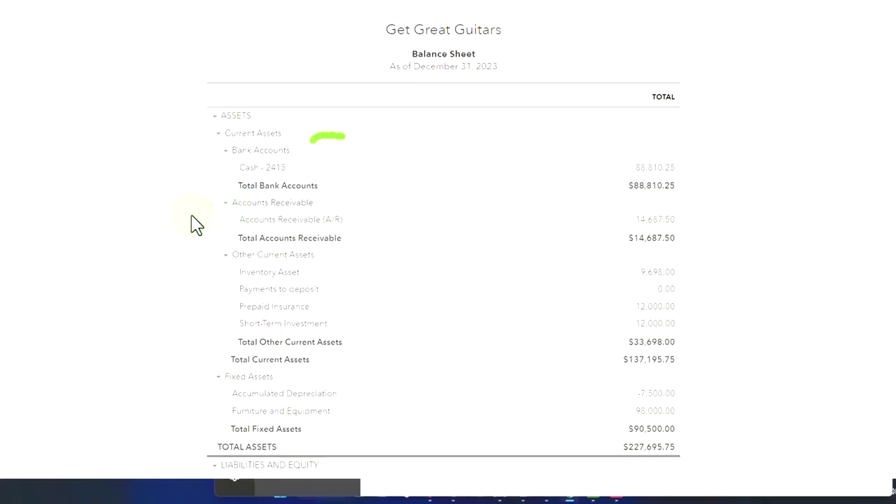
scroll(163, 237, "down", 3)
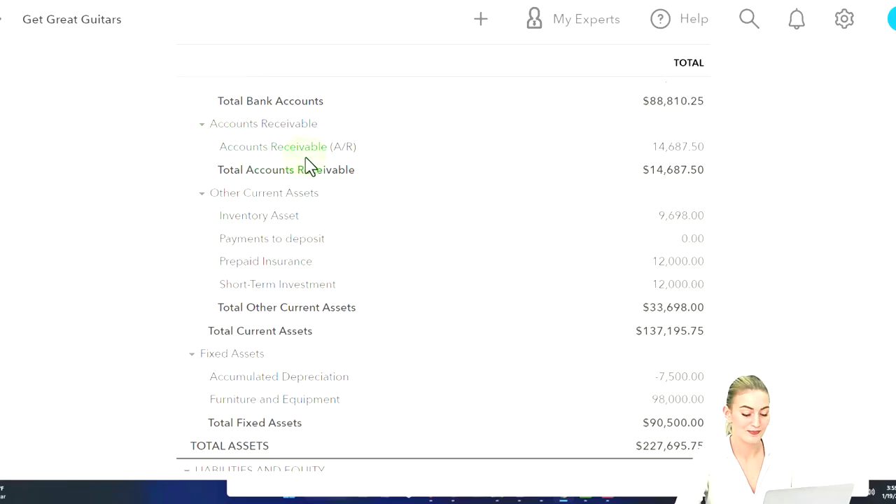
left_click(202, 194)
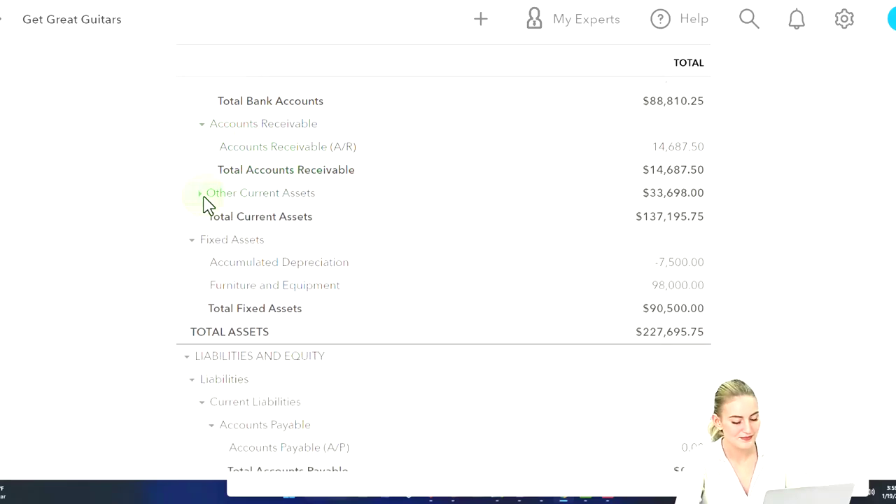
left_click(187, 356)
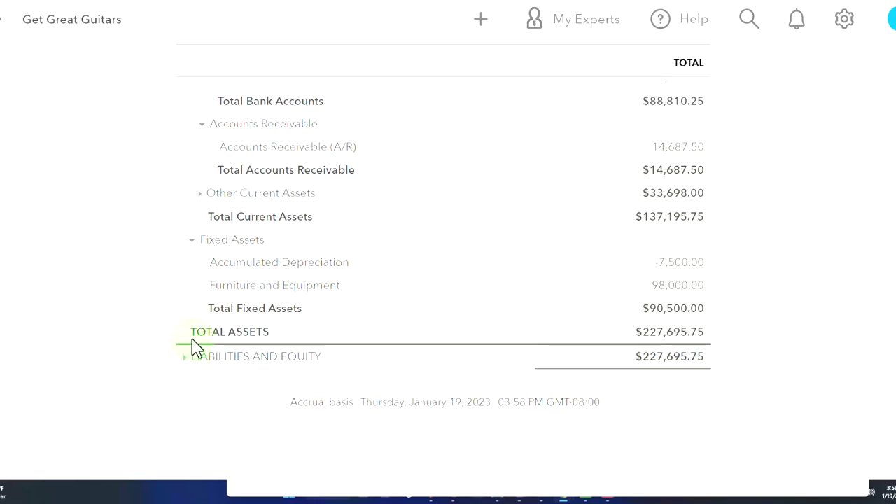
left_click(193, 241)
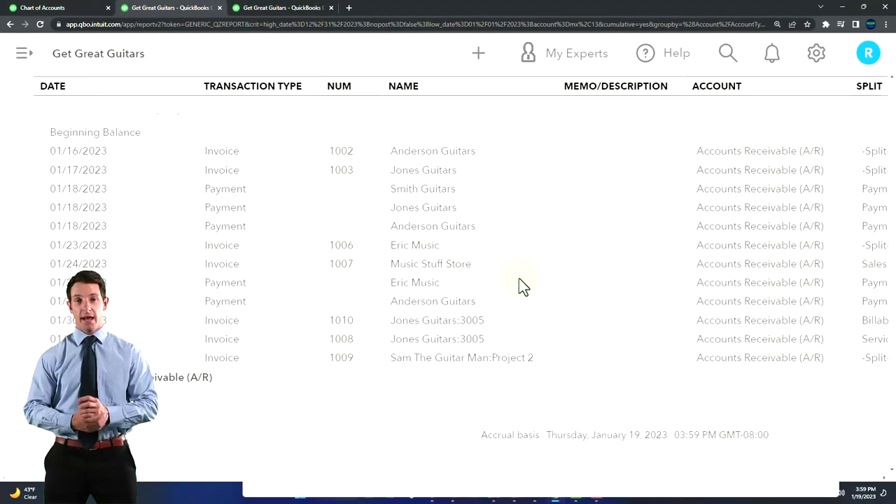
View the Accounts Receivable (A/R) Transaction Report with its amount and balance columns in view, and return to the Balance Sheet summary
key("ctrl+minus")
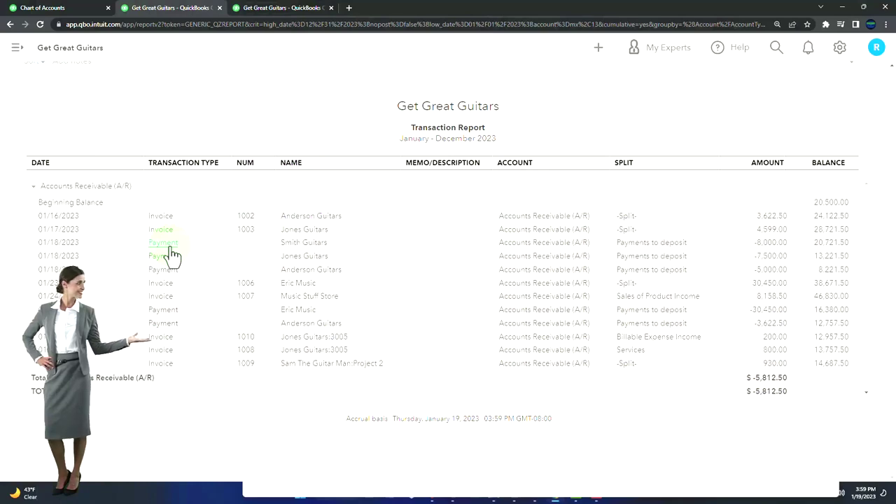
scroll(172, 256, "up", 3)
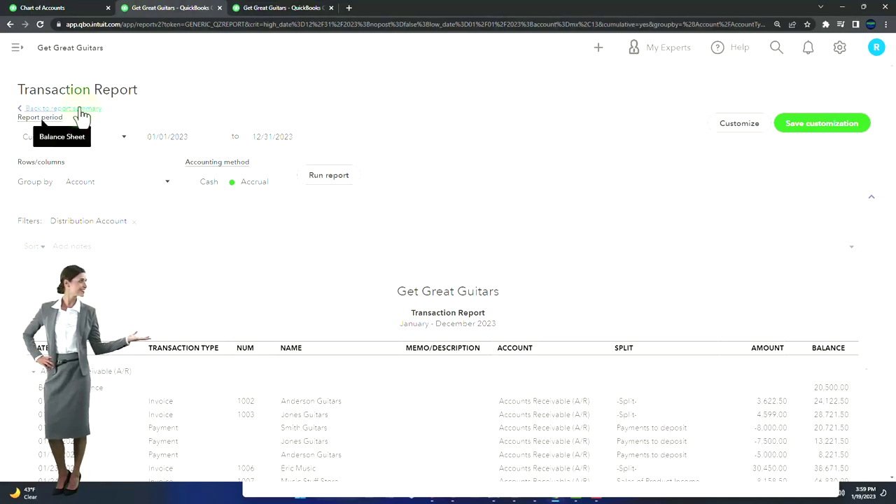
left_click(82, 113)
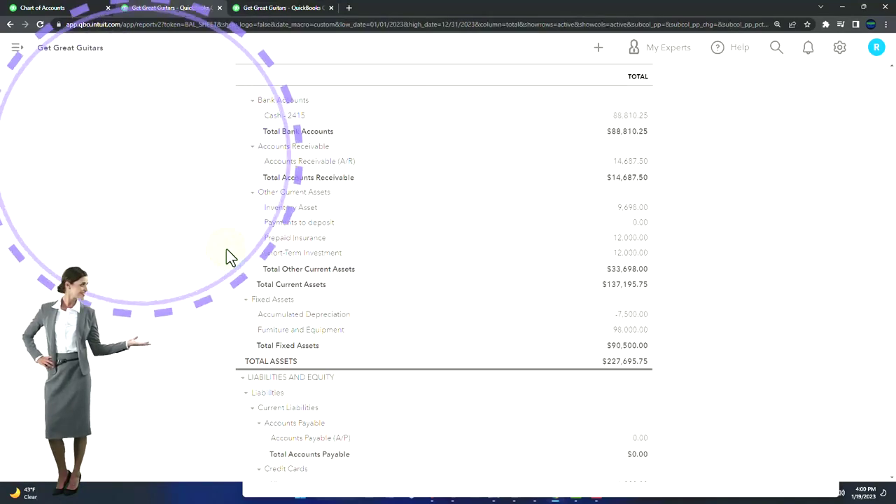
Collapse Other Current Assets, Liabilities and Equity, and Fixed Assets on the Balance Sheet, and enlarge the page zoom to 175%
left_click(253, 193)
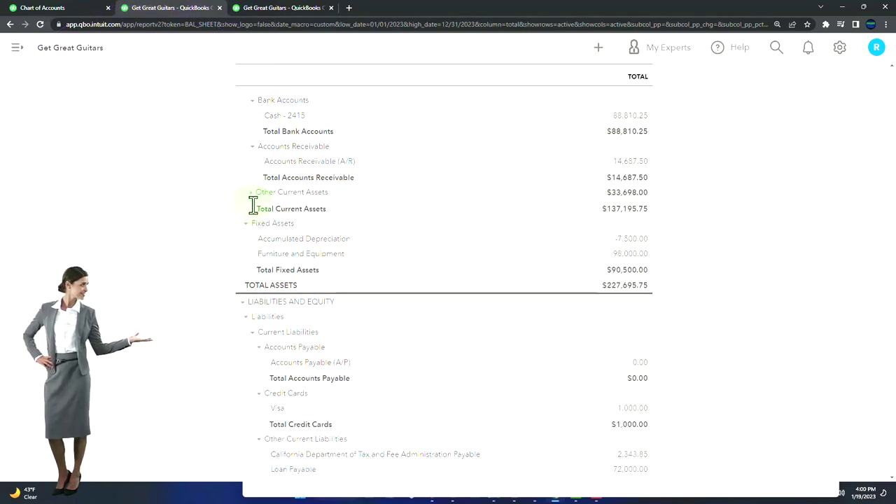
left_click(242, 302)
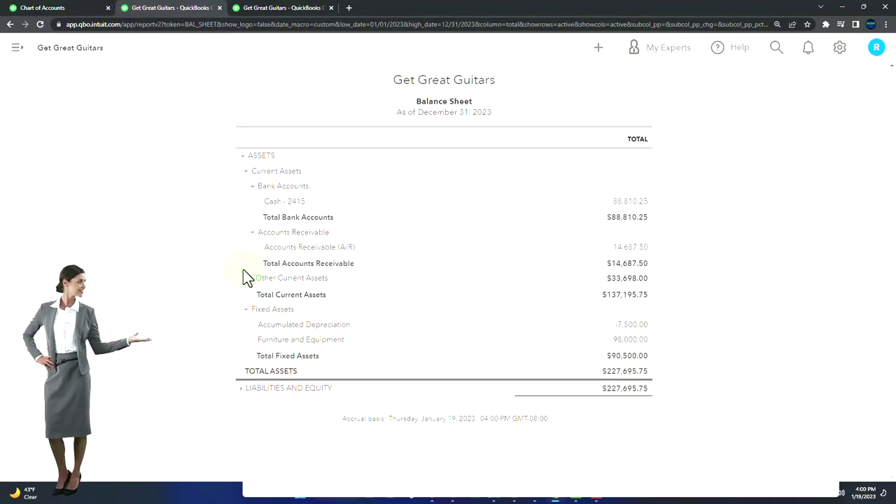
left_click(246, 309)
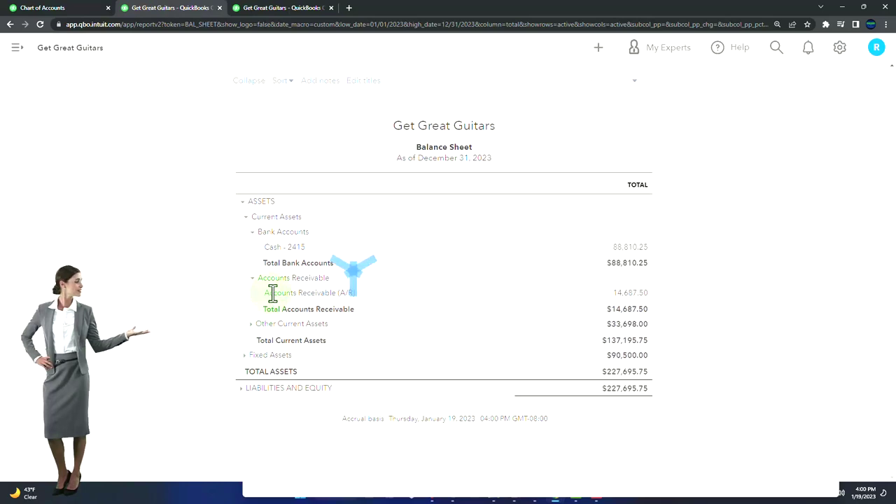
key("ctrl+plus")
key("ctrl+plus")
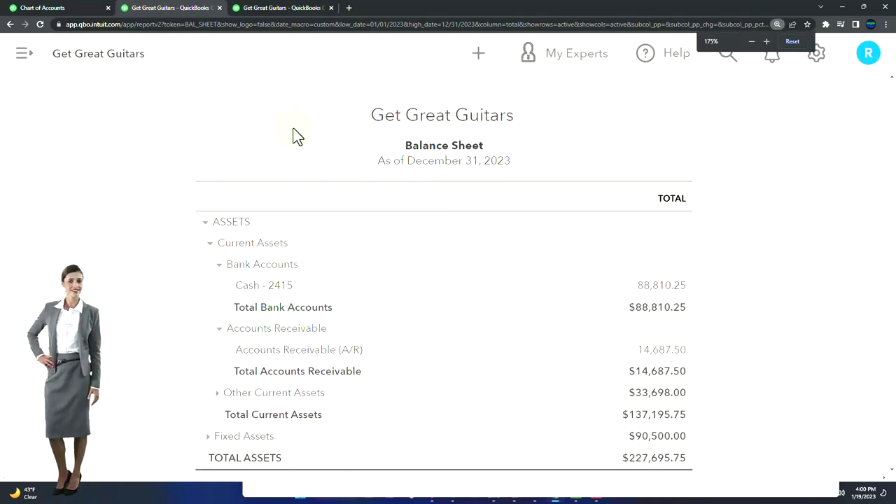
Switch to the Profit and Loss browser tab and duplicate it
left_click(280, 10)
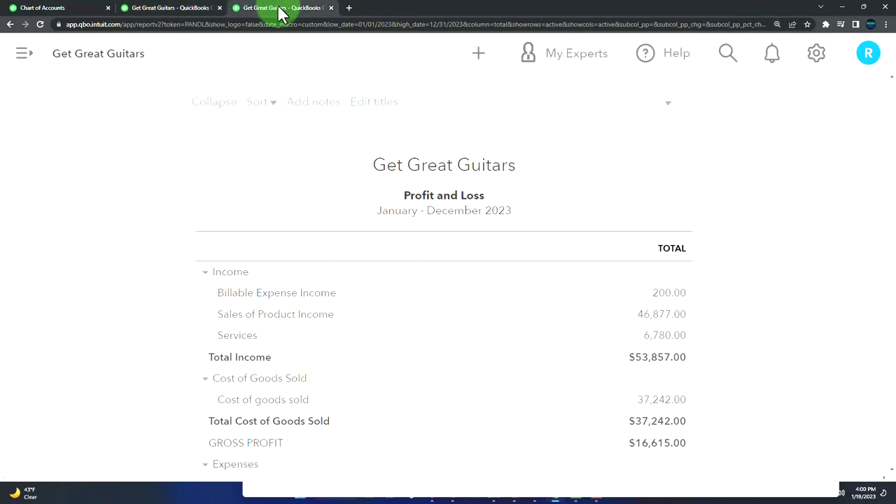
right_click(279, 9)
left_click(306, 80)
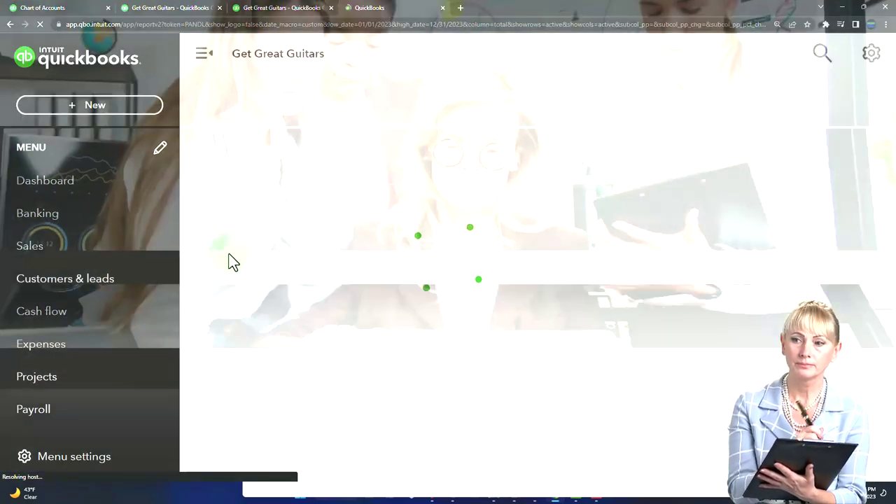
In the duplicated tab, open the Reports list, hide the navigation menu, and open the Accounts receivable aging summary under Who owes you
scroll(108, 292, "down", 4)
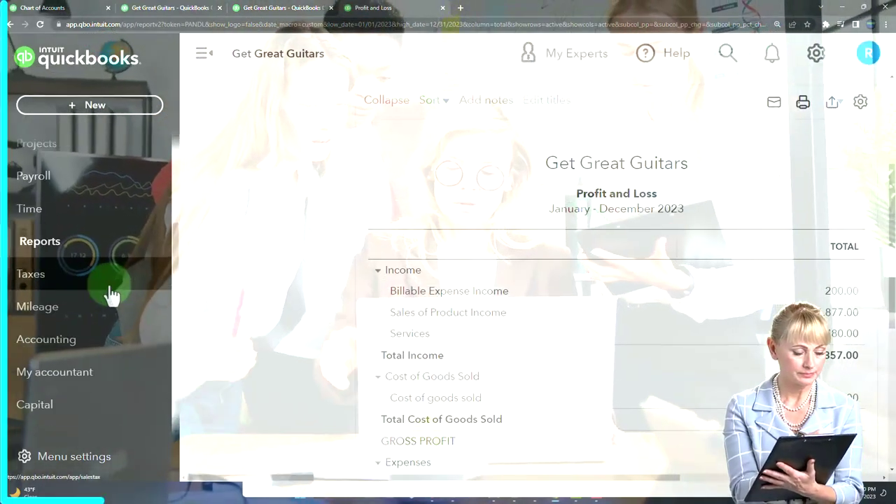
scroll(112, 293, "down", 3)
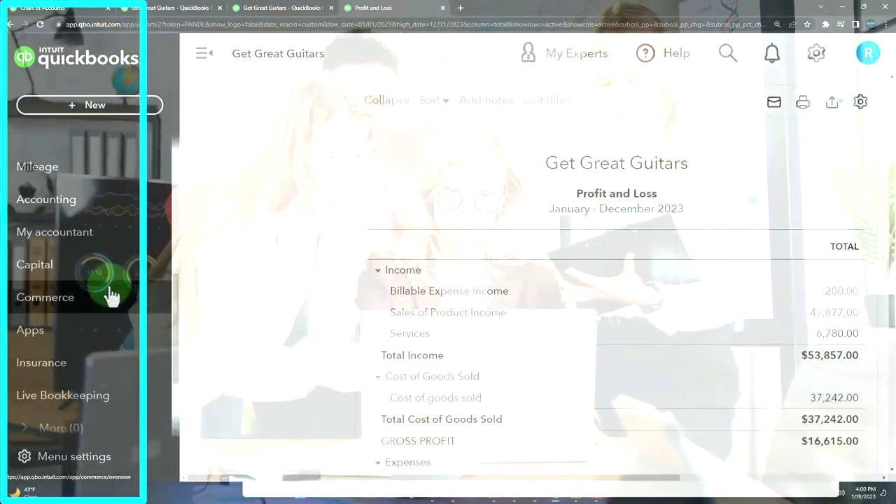
scroll(112, 294, "up", 3)
key("ctrl+minus")
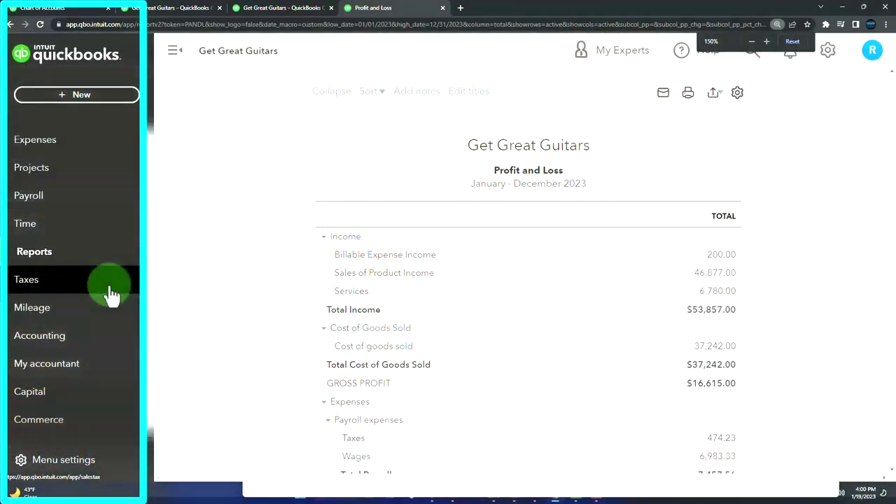
left_click(42, 253)
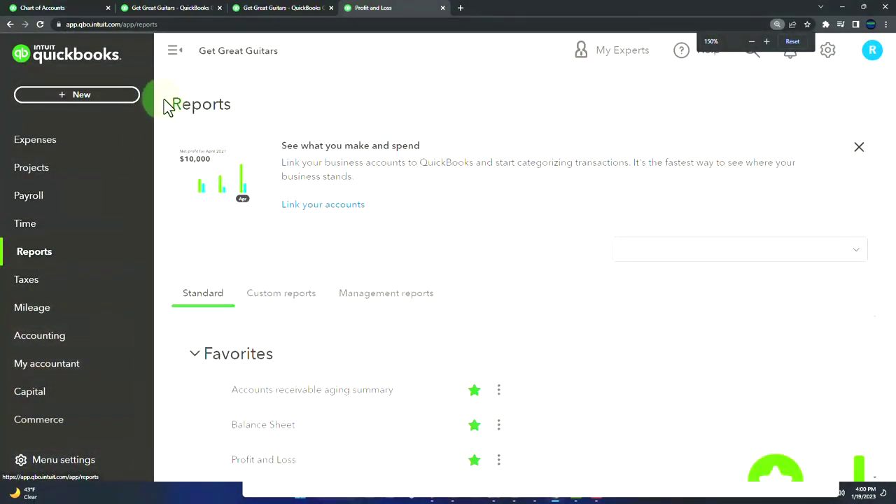
left_click(174, 52)
scroll(244, 375, "down", 10)
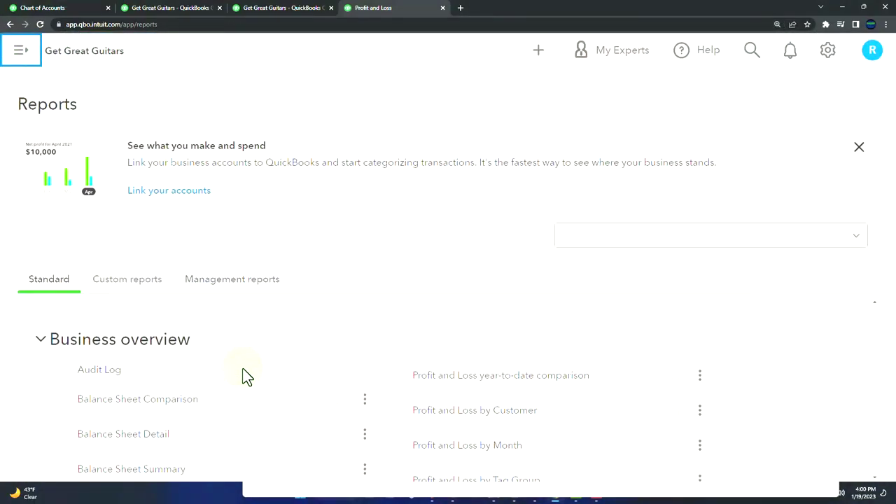
scroll(244, 378, "down", 1)
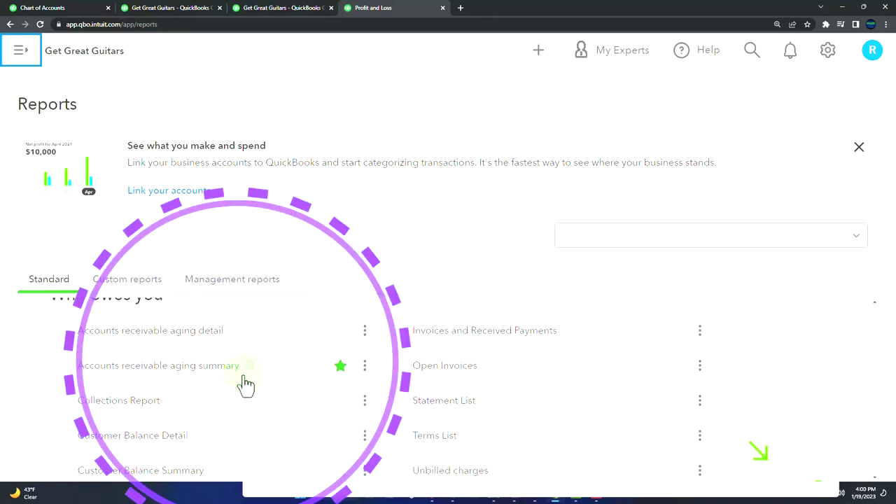
left_click(203, 376)
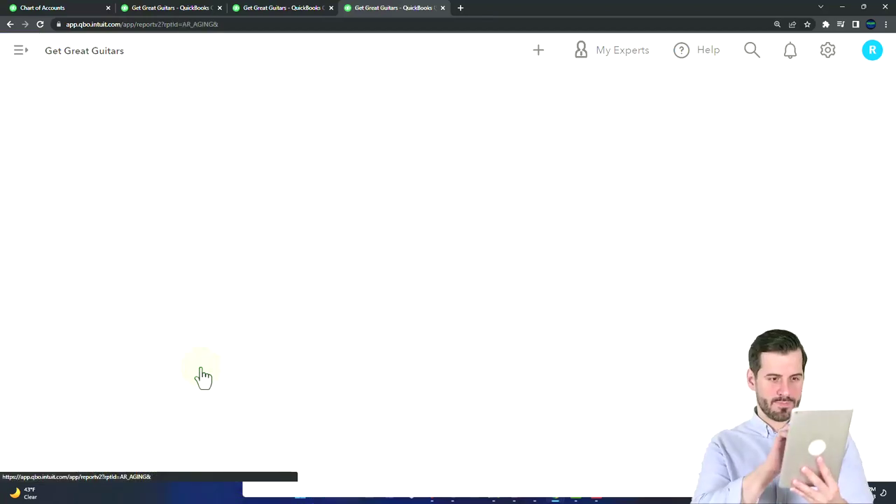
Set the A/R Aging Summary's as-of date to 12/31/2023 and run the report
left_click(272, 114)
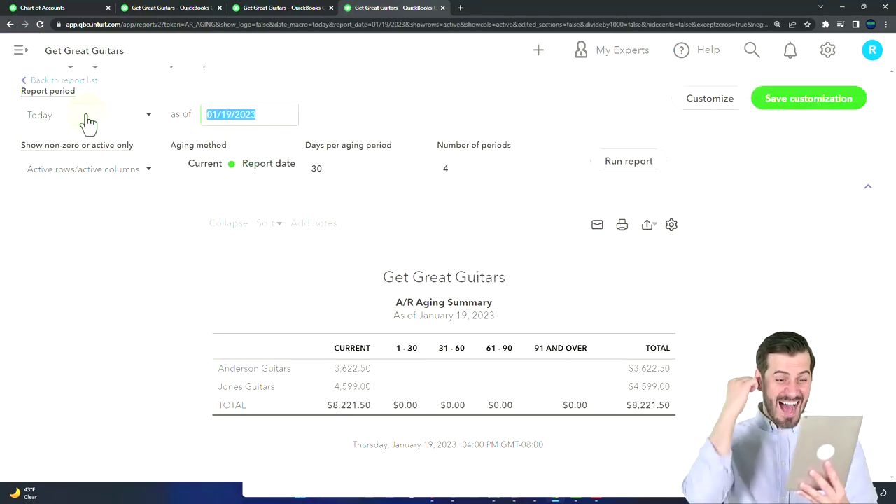
type("12/31/2023")
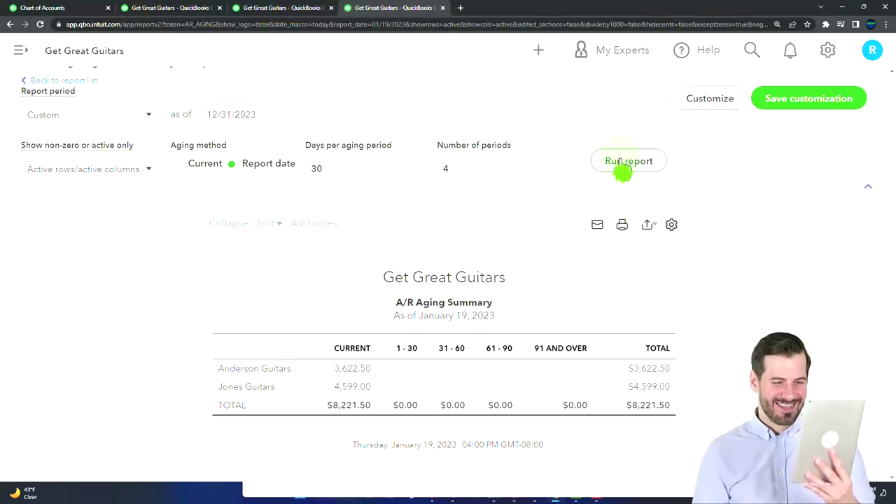
left_click(625, 167)
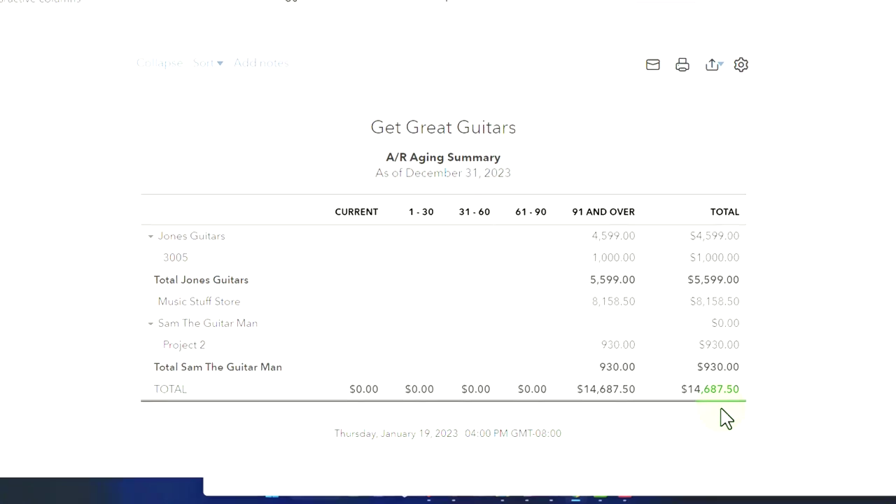
Back in the Balance Sheet tab, expand Other Current Assets and view its accounts at 200% page zoom
left_click(201, 8)
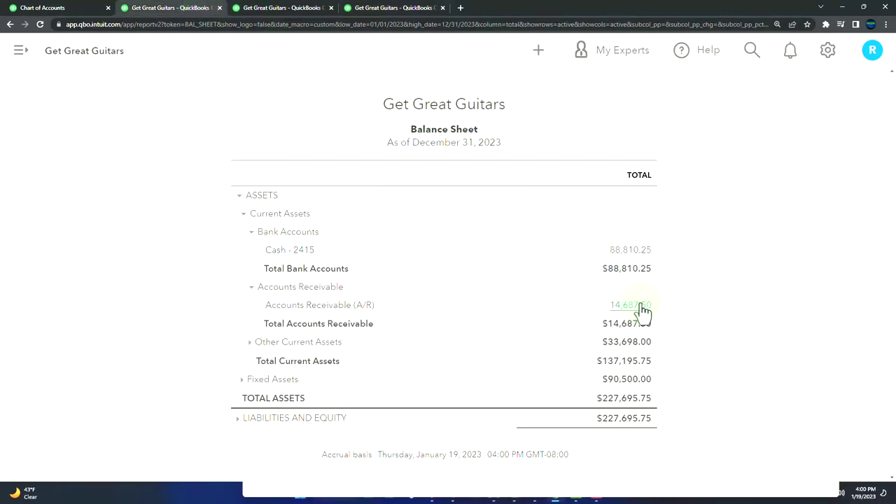
left_click(248, 344)
scroll(172, 333, "down", 2)
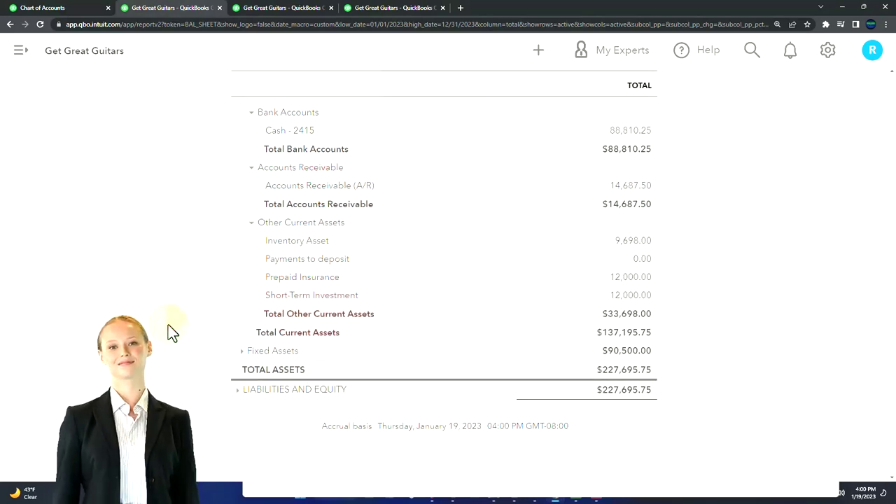
key("ctrl+plus")
key("ctrl+plus")
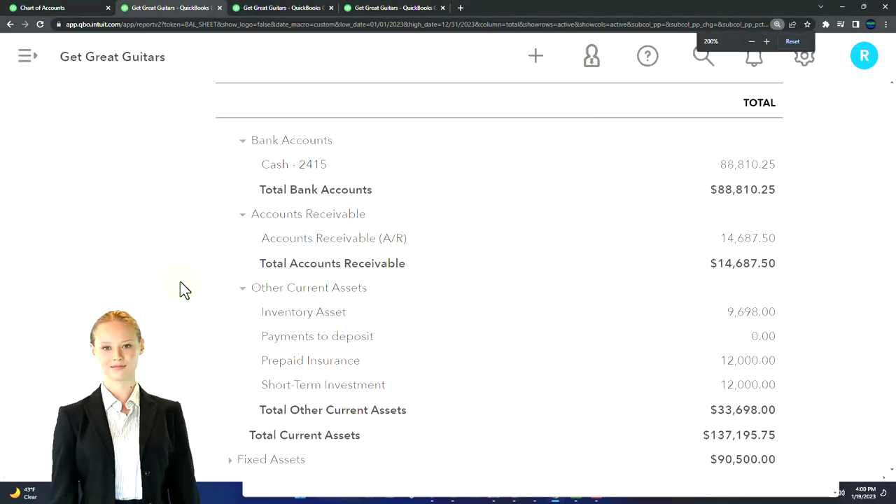
scroll(192, 300, "down", 1)
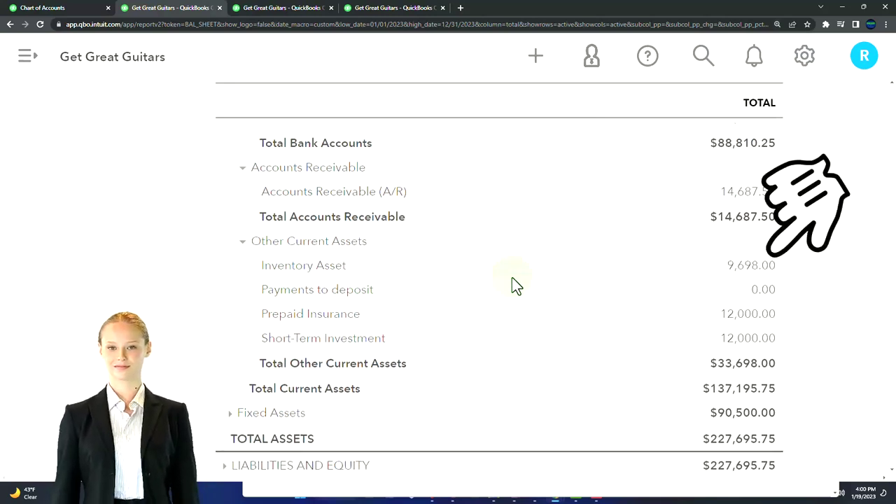
Open the Transaction Report behind the Inventory Asset balance and reduce the page zoom to view its amount and balance columns
left_click(753, 277)
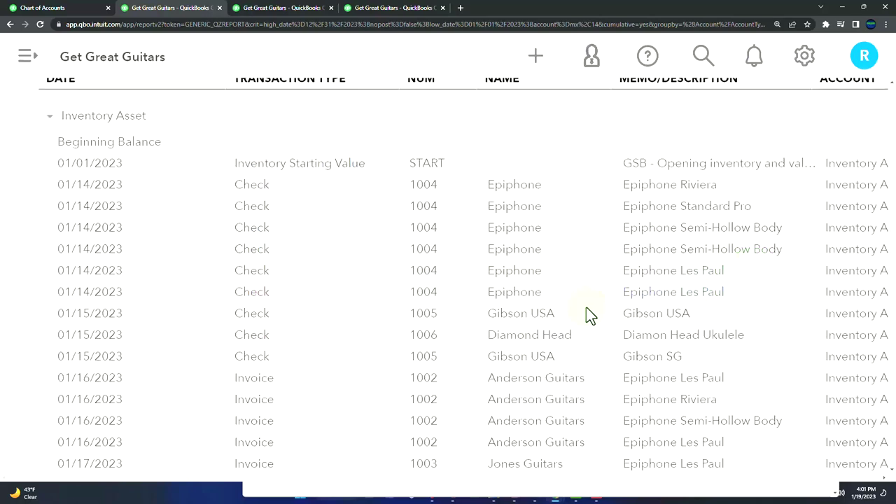
key("ctrl+minus")
key("ctrl+minus")
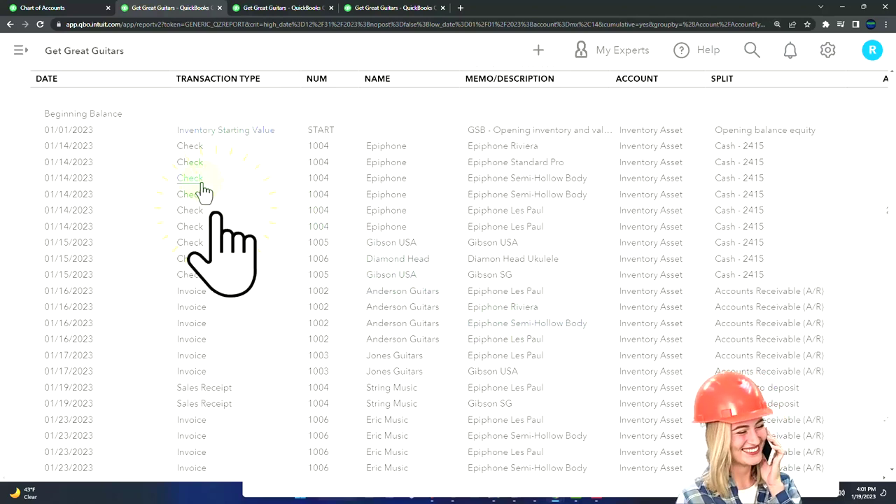
key("ctrl+minus")
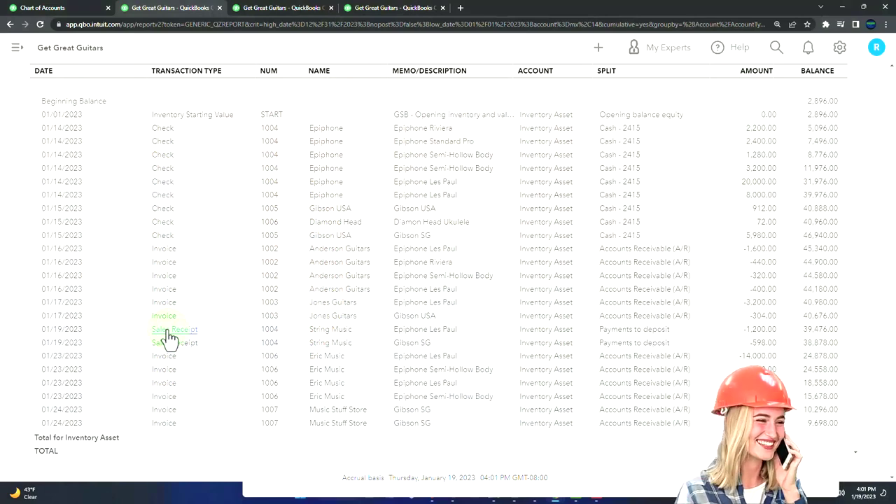
Return to the Balance Sheet summary, view the Other Current Assets accounts, and switch to the A/R Aging Summary tab
scroll(170, 338, "up", 4)
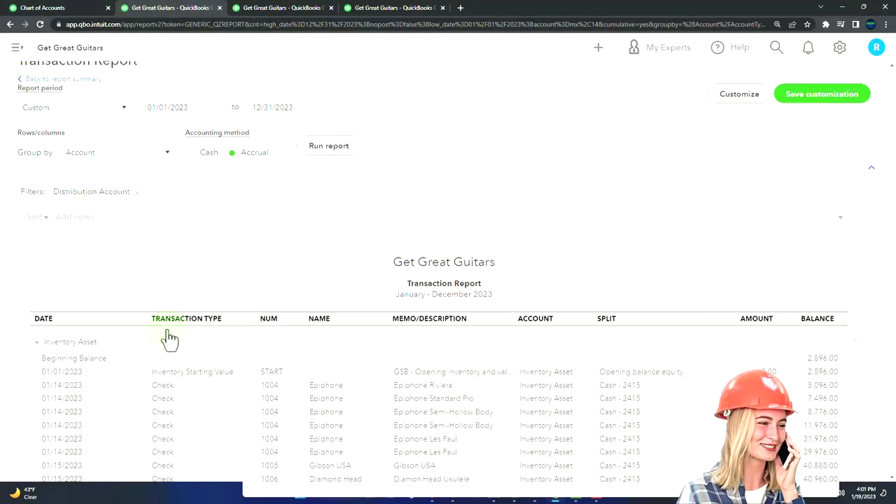
left_click(57, 82)
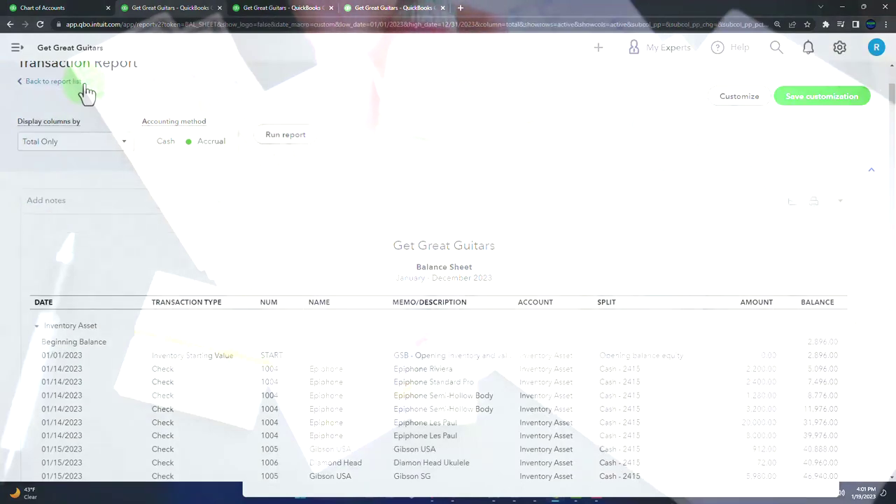
scroll(89, 129, "down", 5)
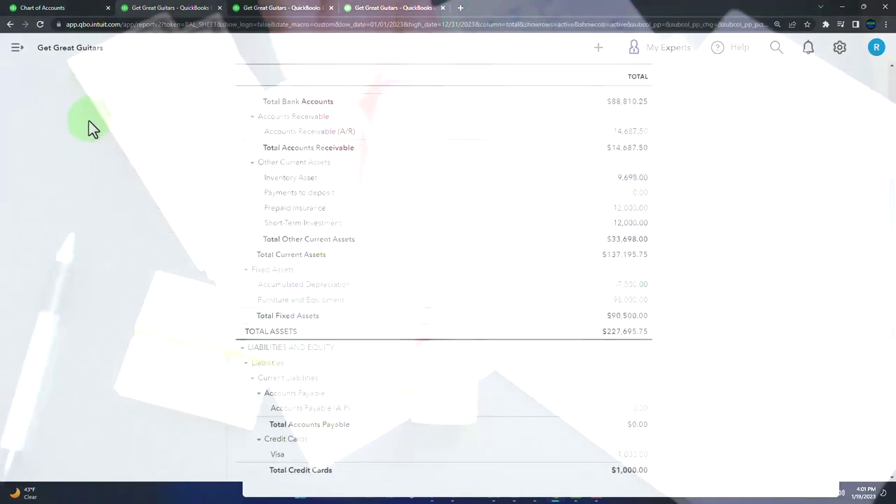
left_click(378, 8)
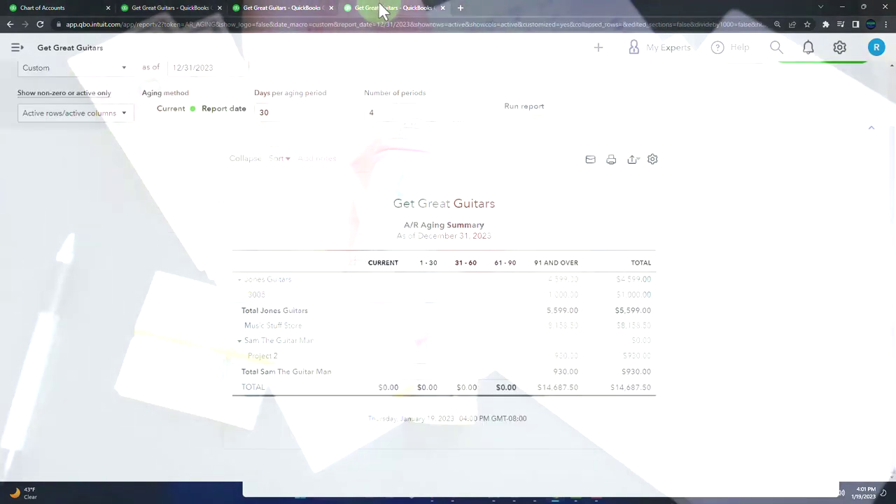
Find the Inventory Valuation Summary in the report list by searching for "inve" and open it
left_click(16, 47)
left_click(32, 217)
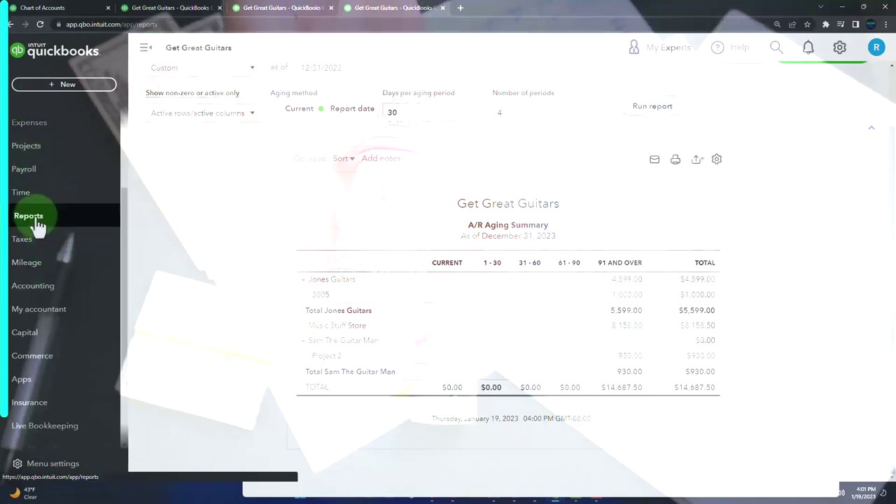
left_click(680, 204)
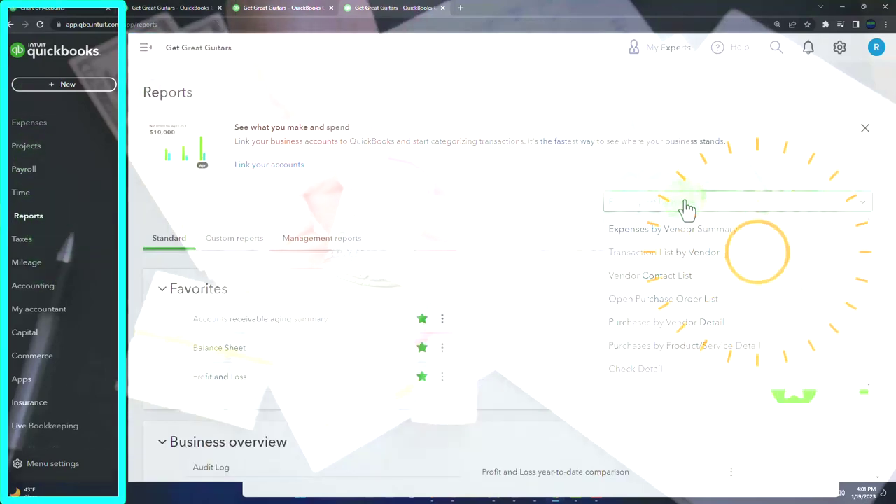
type("inve")
key("Down")
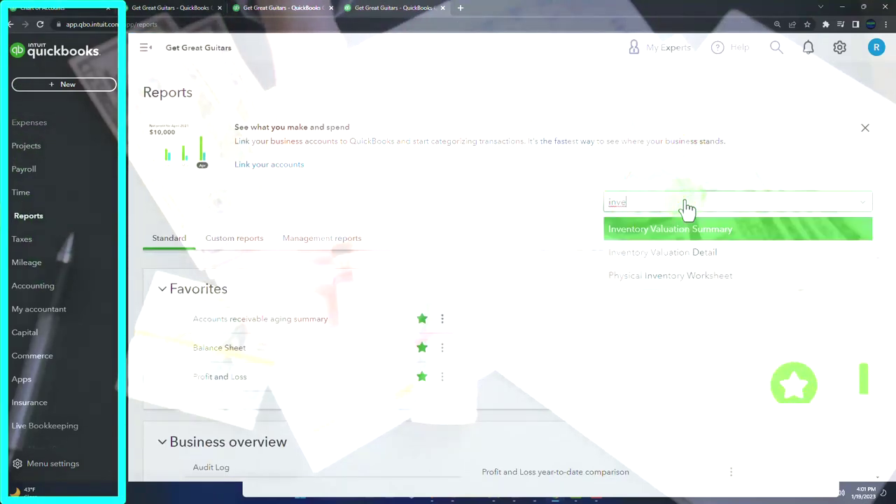
key("Return")
Set the Inventory Valuation Summary's as-of date to 12/31/2023 and run the report
left_click_drag(352, 98, 199, 115)
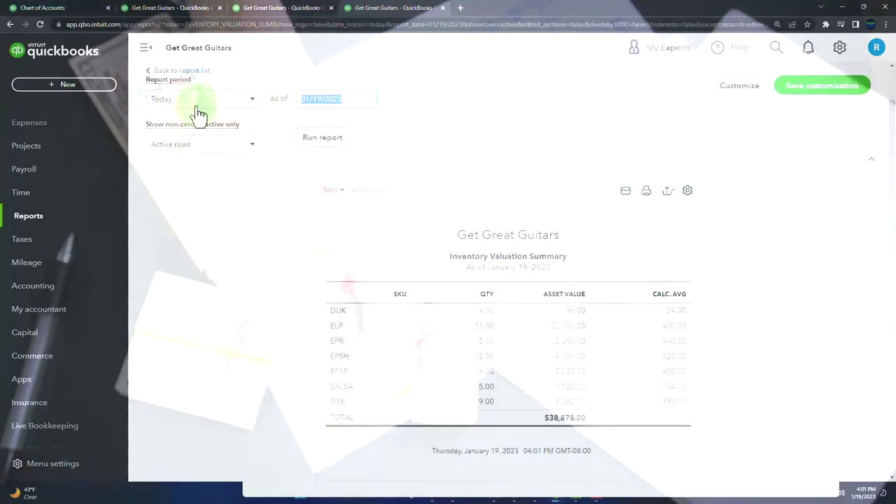
type("12/31/2023")
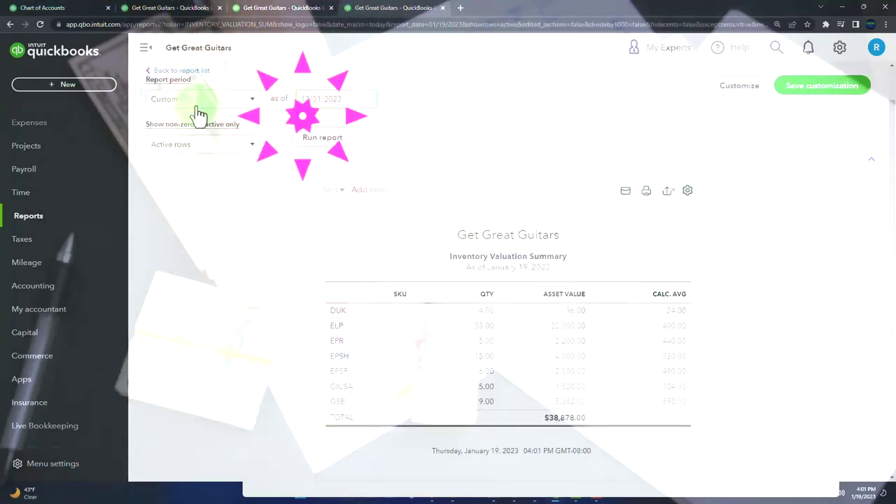
left_click(320, 139)
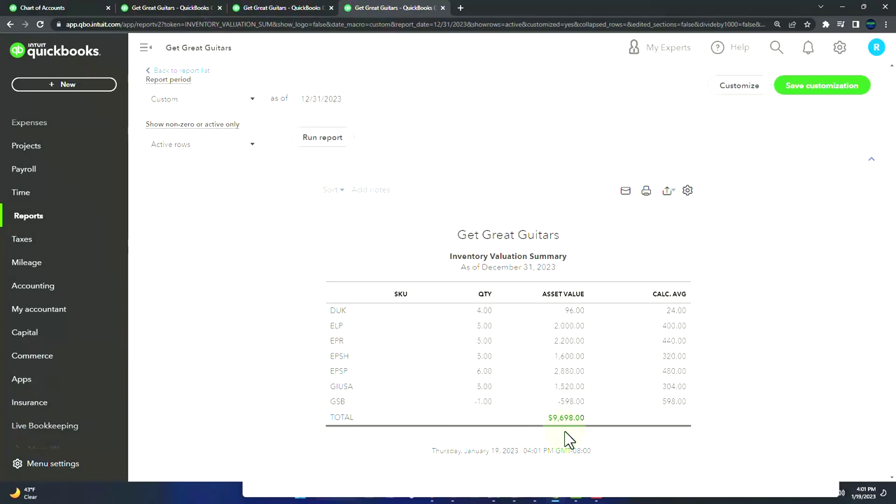
Return to the Balance Sheet tab, enlarge the page, and view the Inventory Asset balance, other current assets and fixed assets
left_click(175, 8)
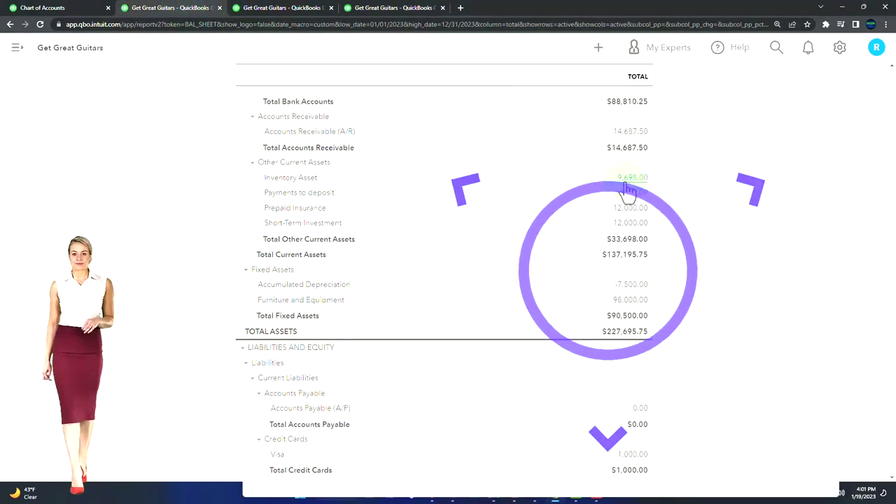
key("ctrl+plus")
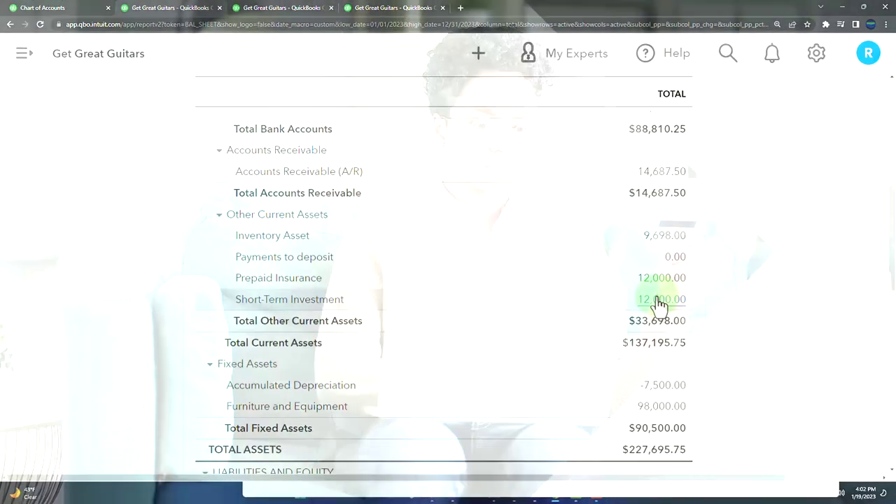
scroll(658, 299, "down", 2)
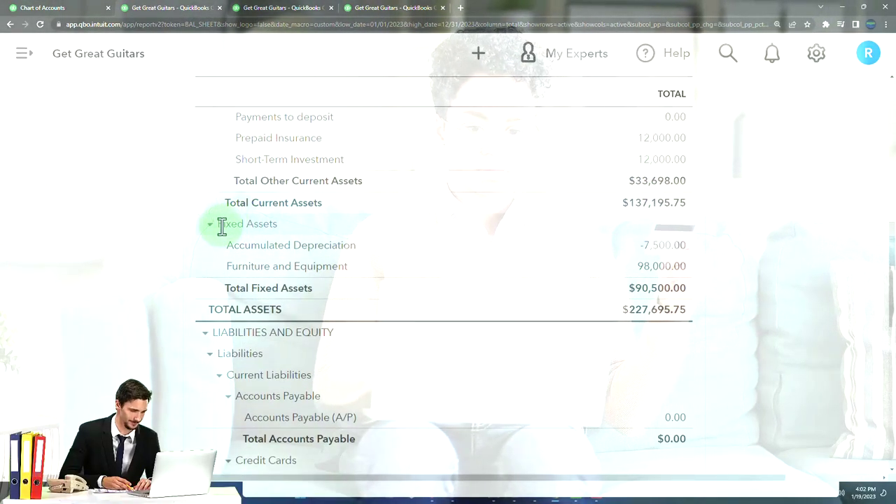
Open the Transaction Report behind the Furniture and Equipment balance, view its entries, and return to the report summary
left_click(649, 279)
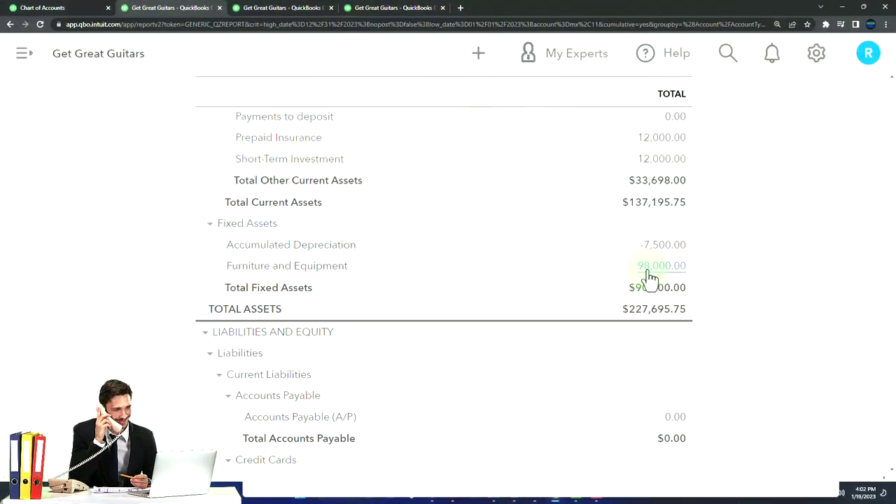
key("ctrl+minus")
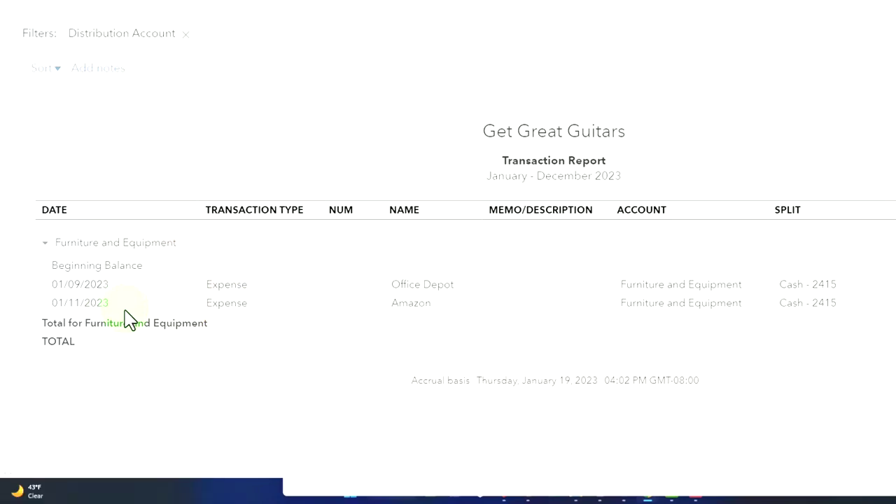
left_click(92, 126)
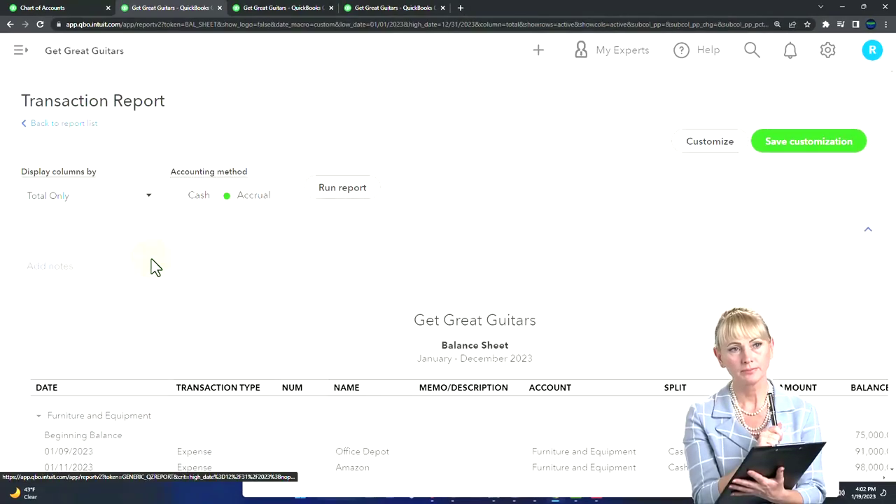
Collapse the Liabilities and Equity sections of the enlarged Balance Sheet, reopen Liabilities, and view its Accounts Payable lines
key("ctrl+plus")
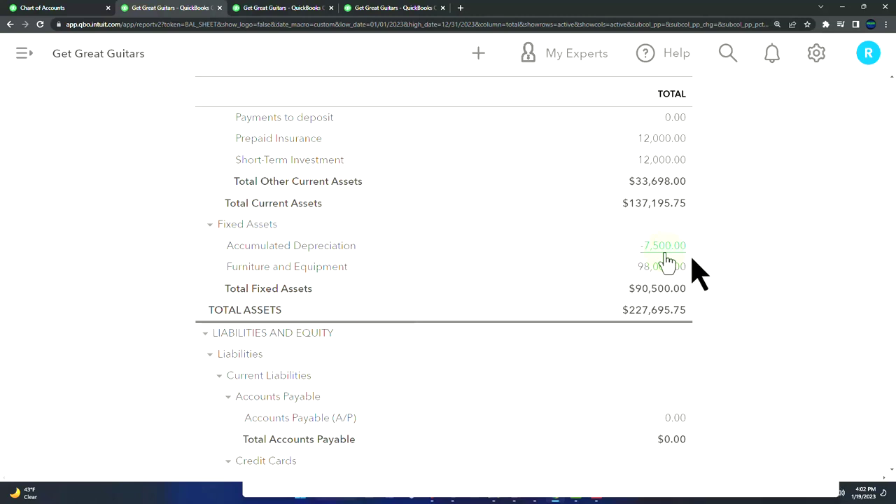
scroll(668, 260, "down", 3)
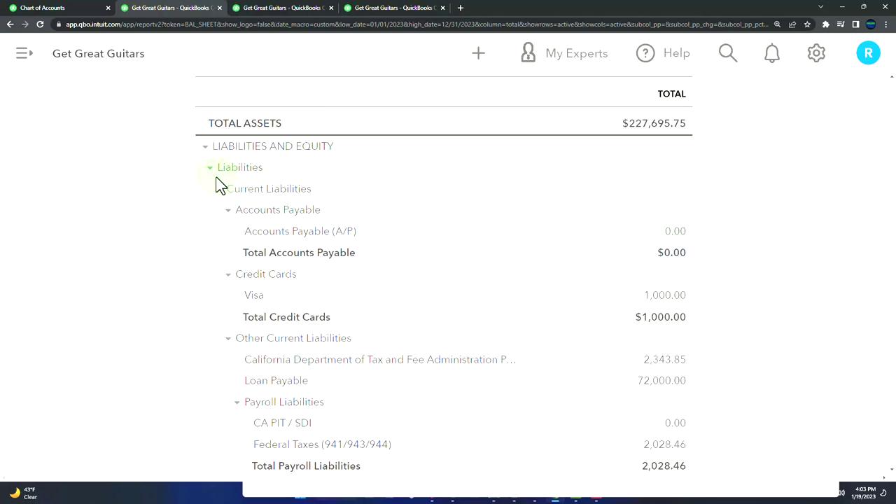
left_click(211, 170)
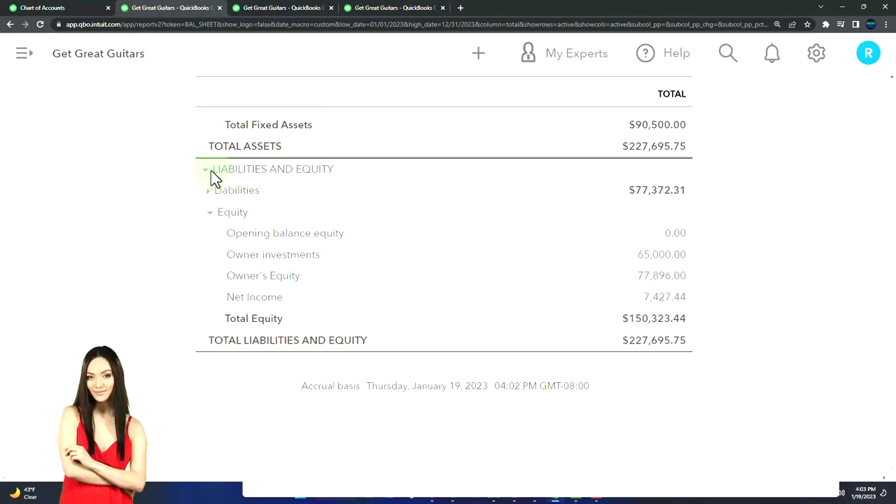
left_click(210, 212)
left_click(208, 298)
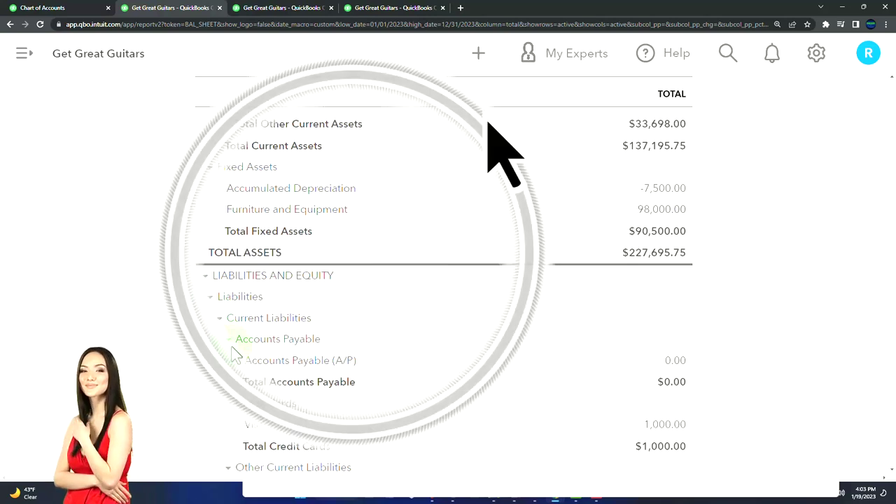
scroll(299, 366, "down", 2)
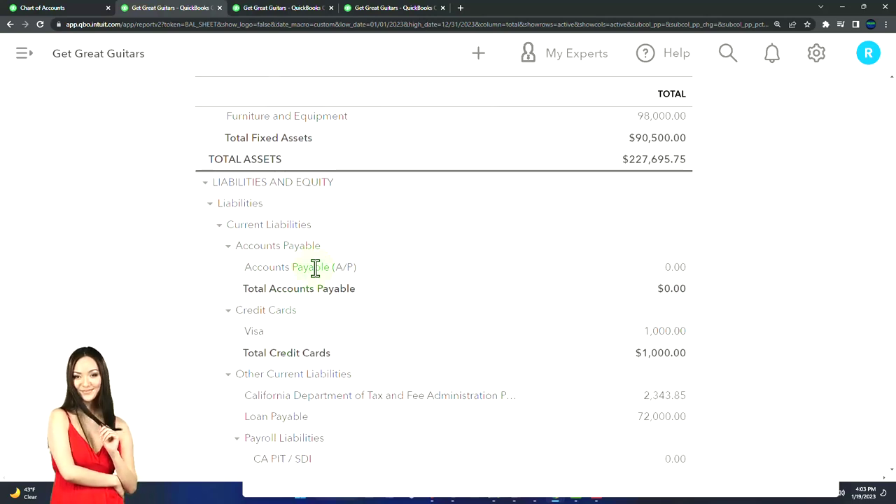
Open the Transaction Report behind the Accounts Payable (A/P) balance, examine its entries, and return to the Balance Sheet summary
left_click(682, 269)
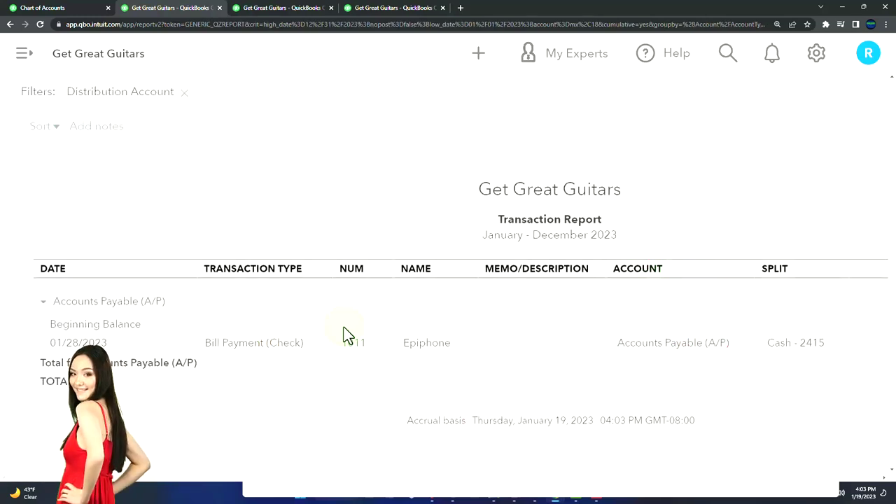
key("ctrl+minus")
key("ctrl+equal")
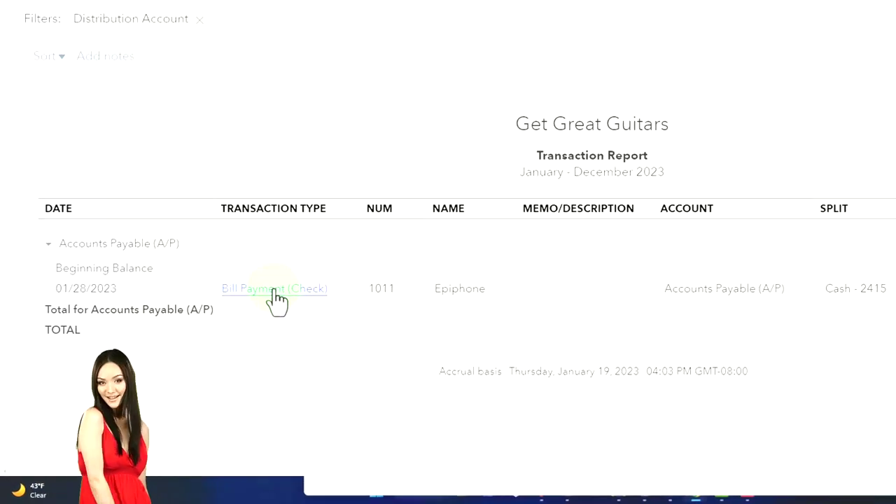
scroll(270, 294, "up", 3)
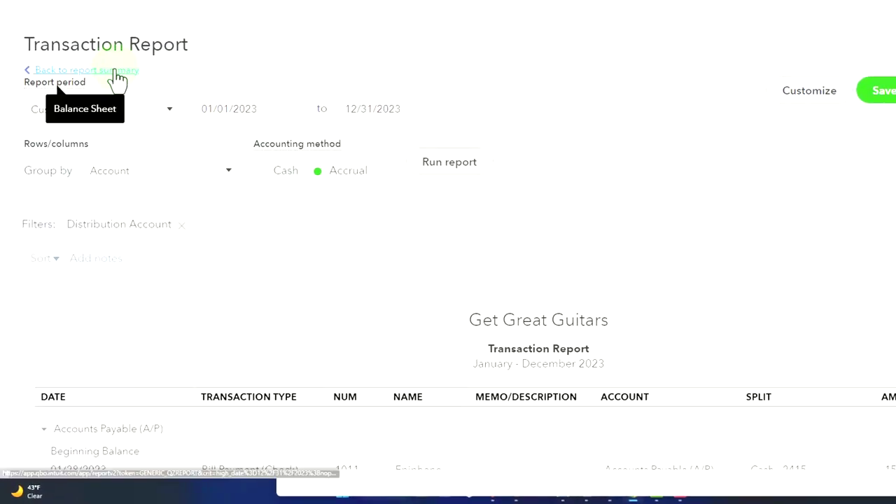
left_click(117, 77)
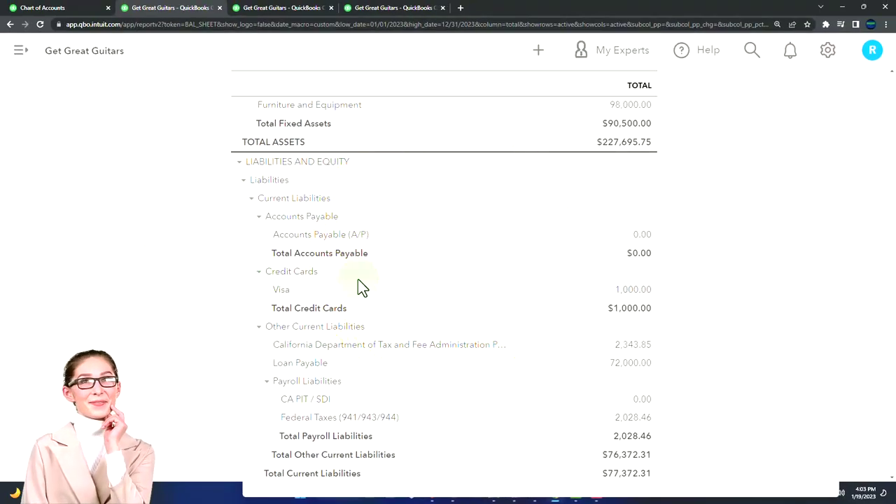
Check the Visa credit card balance, compare it with the Cash account, and view the Other Current Liabilities accounts
left_click(624, 294)
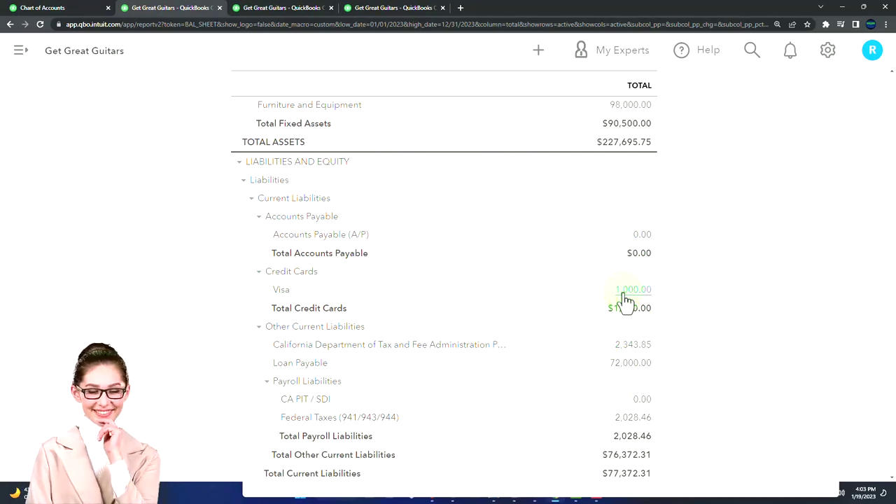
scroll(625, 299, "up", 5)
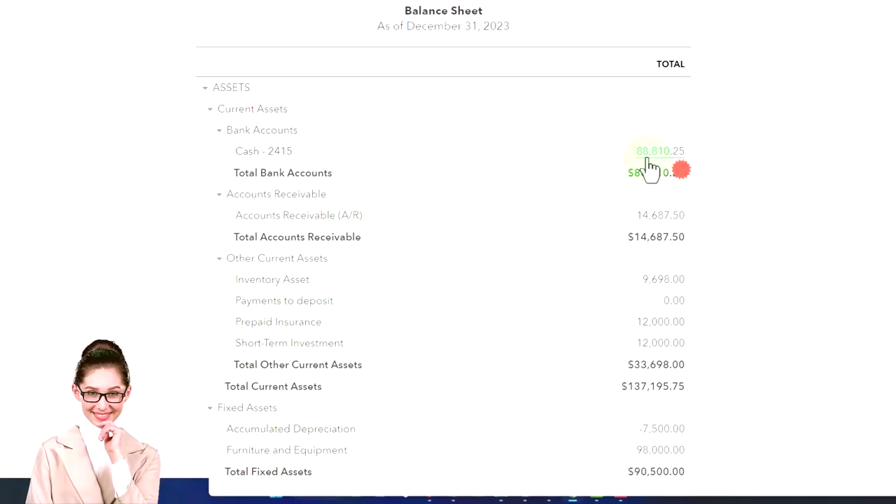
scroll(646, 195, "down", 7)
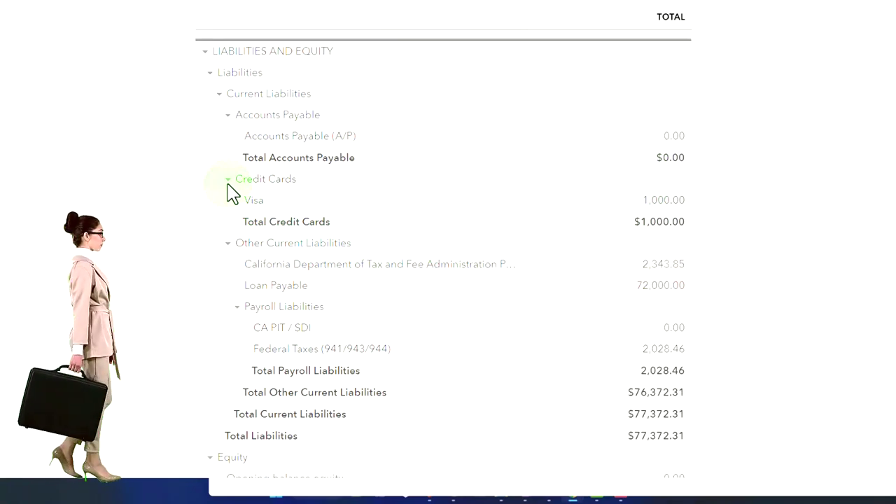
scroll(228, 184, "down", 1)
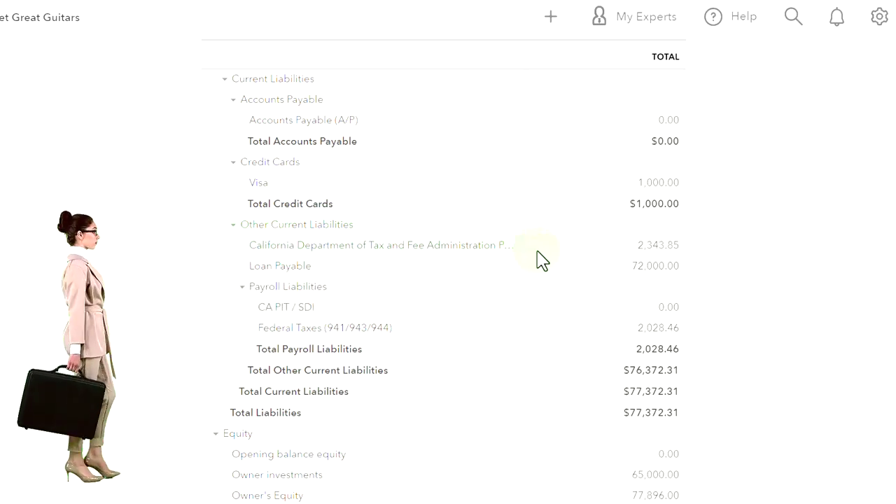
Open the California Department of Tax and Fee Administration Payable Transaction Report, examine its invoices and sales receipts, and return to the summary
left_click(648, 246)
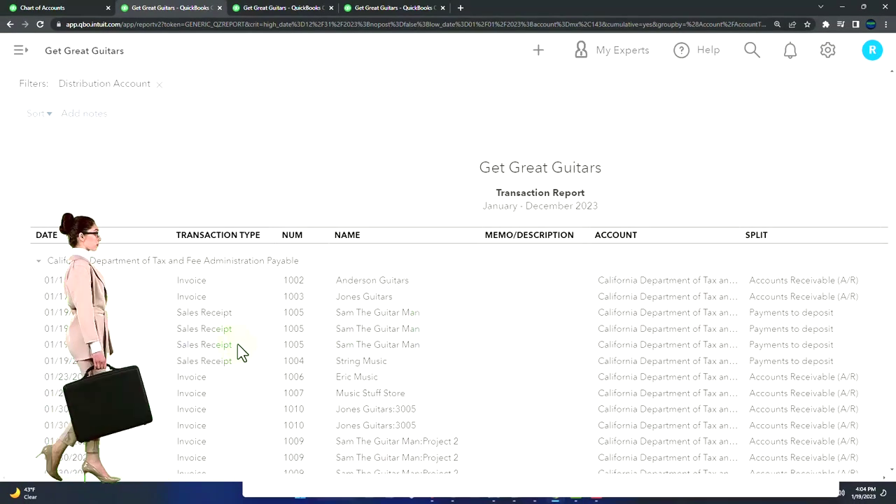
scroll(233, 352, "down", 1)
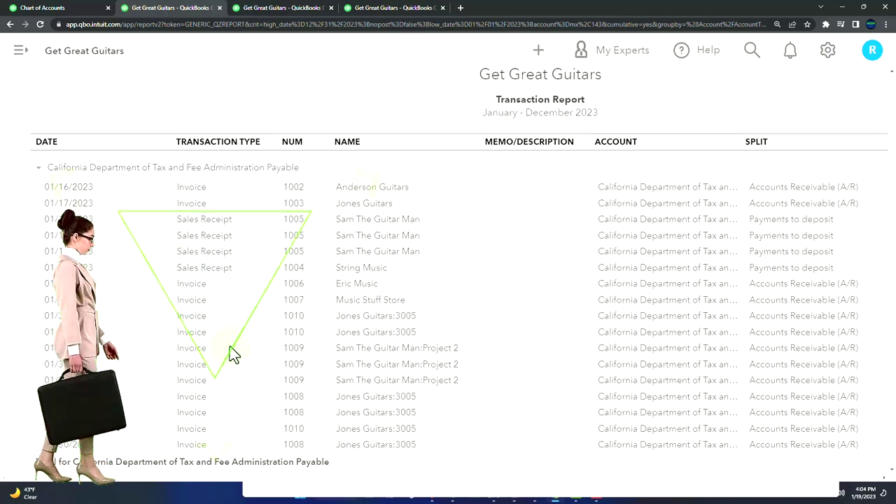
scroll(108, 242, "up", 4)
left_click(88, 126)
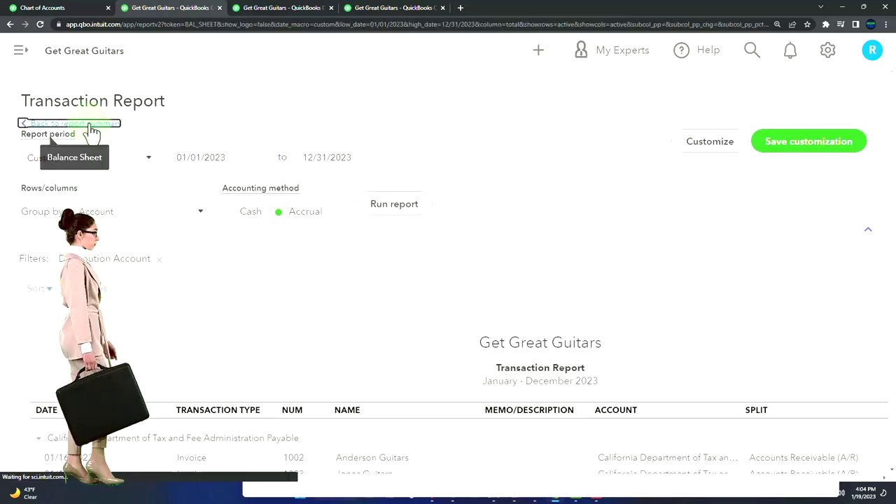
View the payroll liabilities and the Equity section of the Balance Sheet, including the Owner's Equity balance
scroll(199, 244, "down", 2)
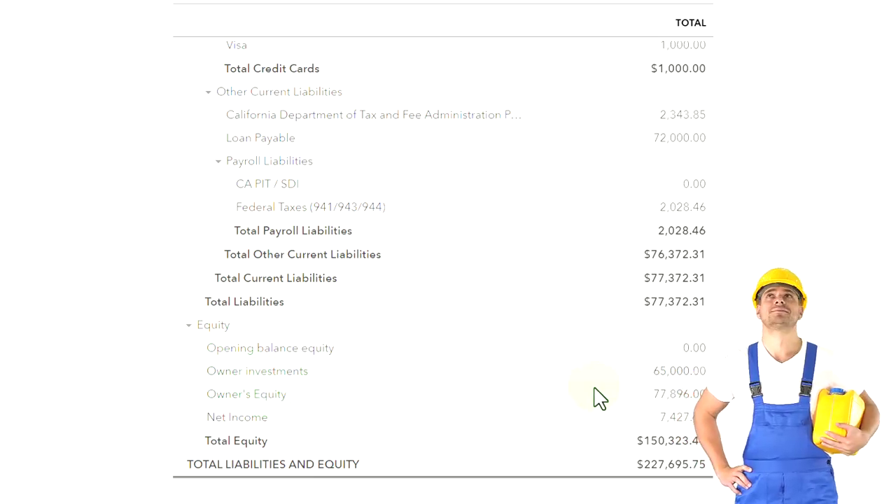
left_click(679, 396)
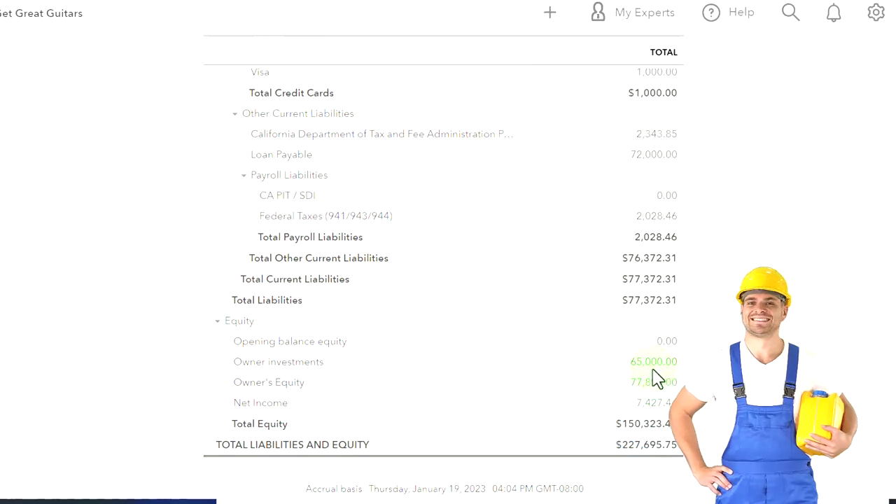
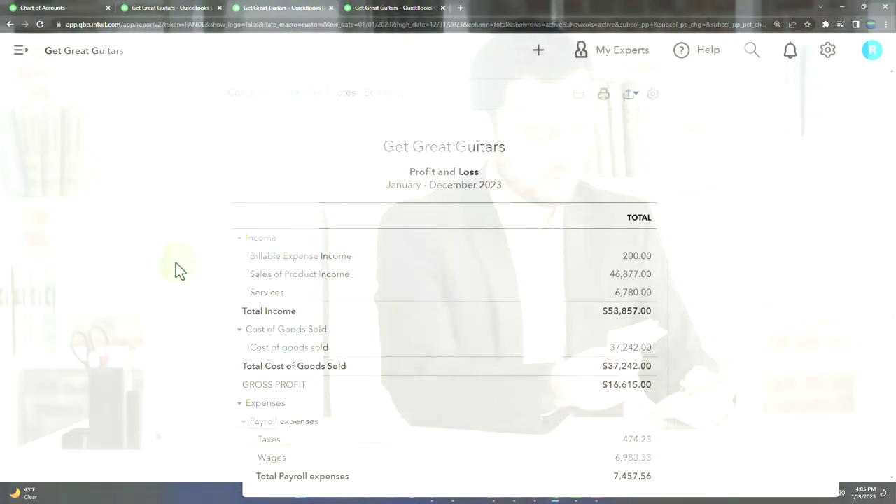
Enlarge the Profit and Loss report page and view its Income and Cost of Goods Sold accounts
key("ctrl+plus")
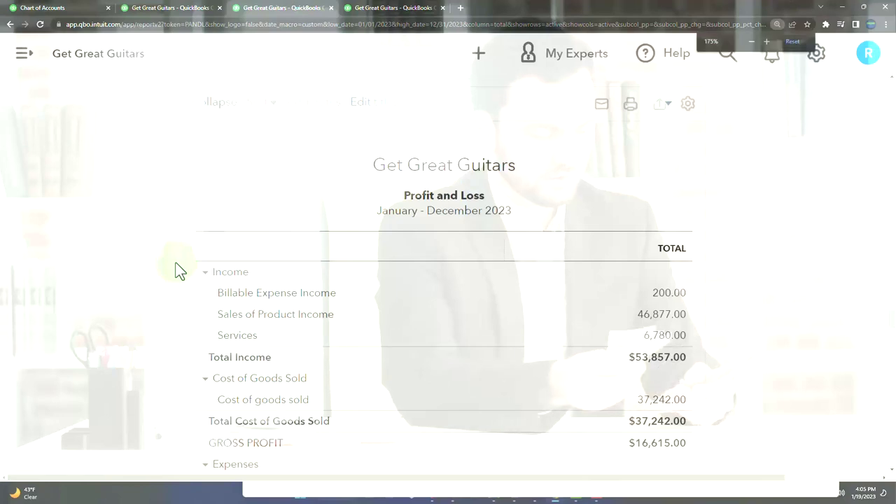
left_click(226, 264)
left_click(220, 255)
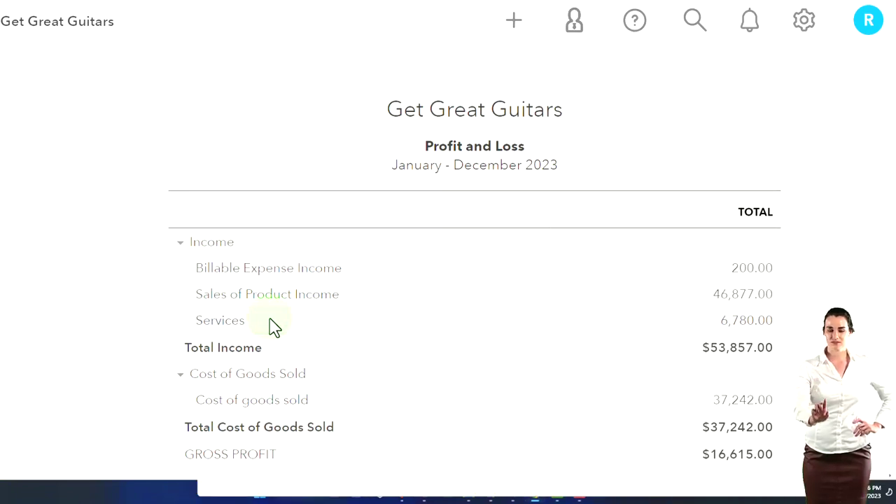
Search the report list for "sale", look over the sales reports offered, and return to the Profit and Loss report
left_click(377, 8)
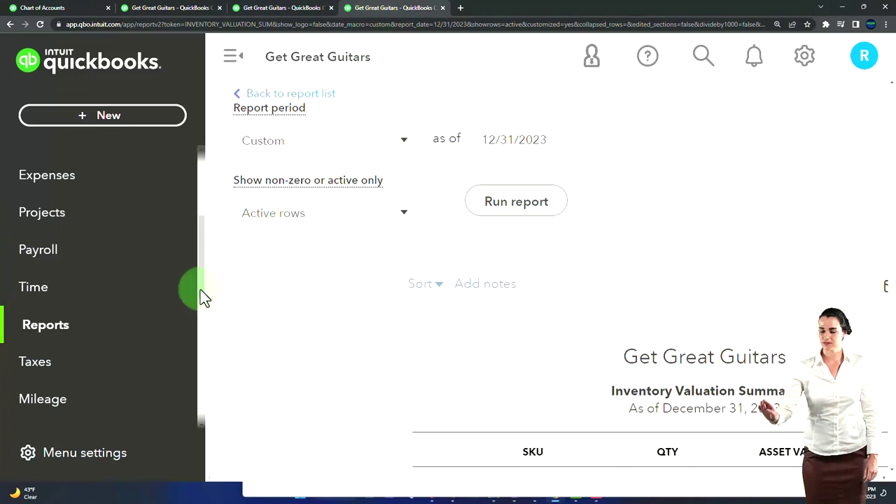
key("ctrl+minus")
key("ctrl+minus")
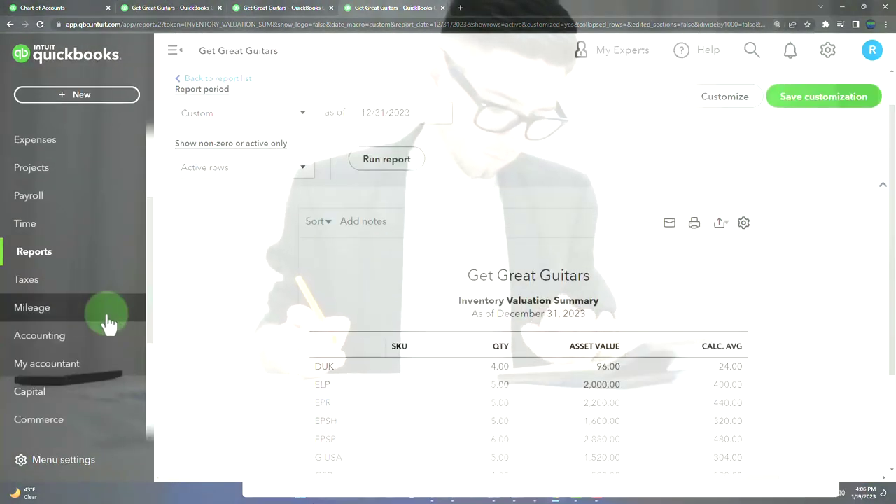
left_click(44, 260)
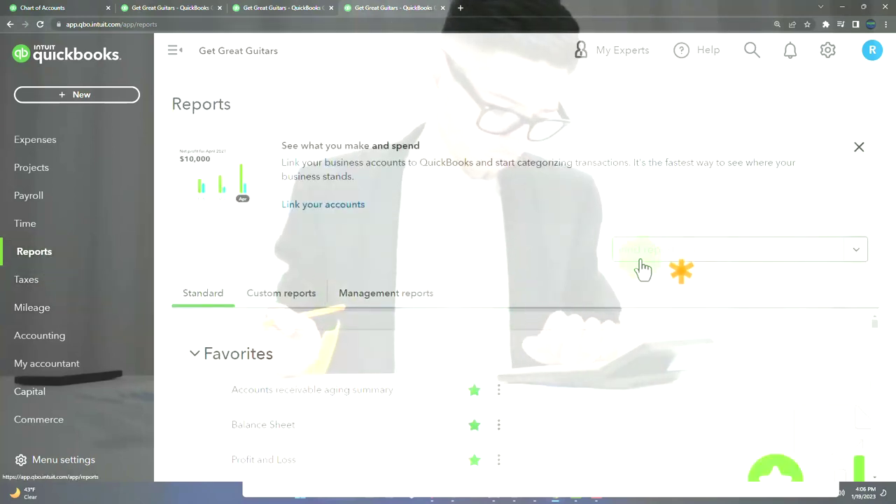
type("sale")
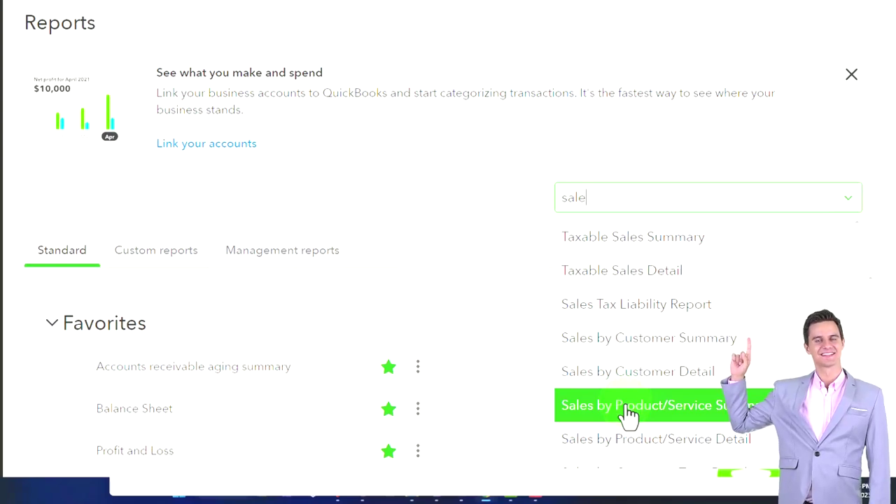
left_click(295, 10)
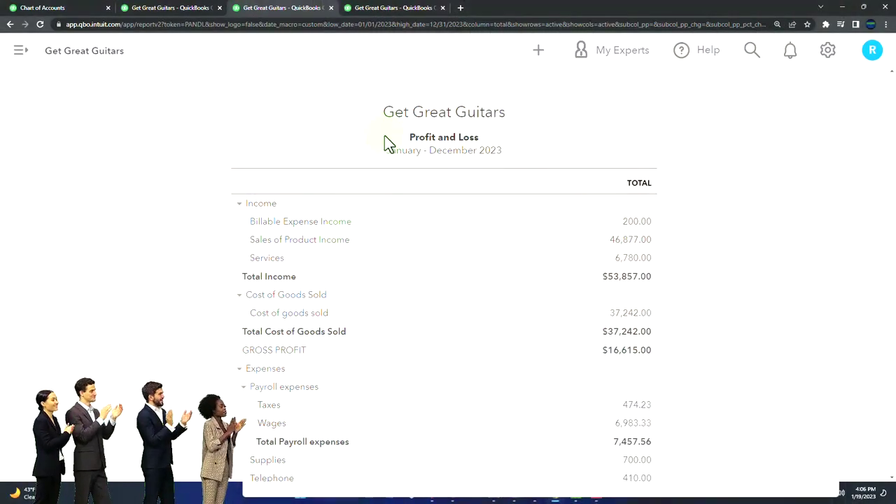
View the full list of new transaction forms for customers, vendors, employees and other, and close it
left_click(527, 56)
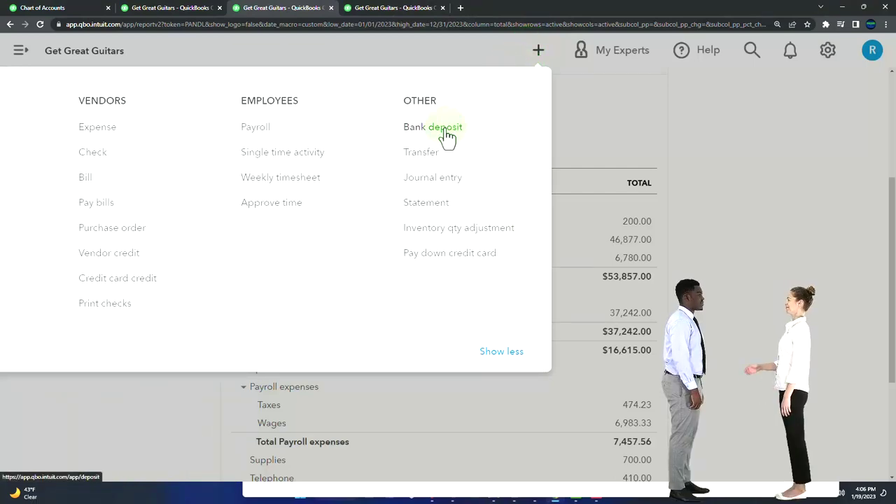
key("ctrl+minus")
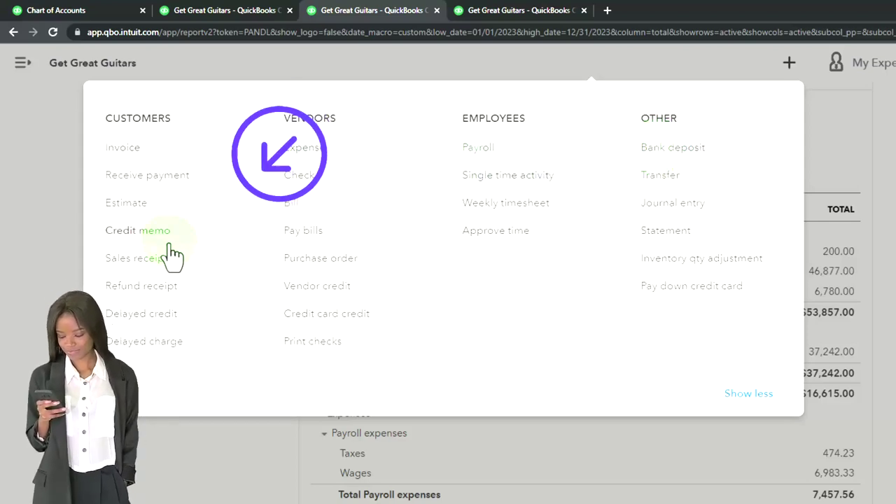
left_click(33, 274)
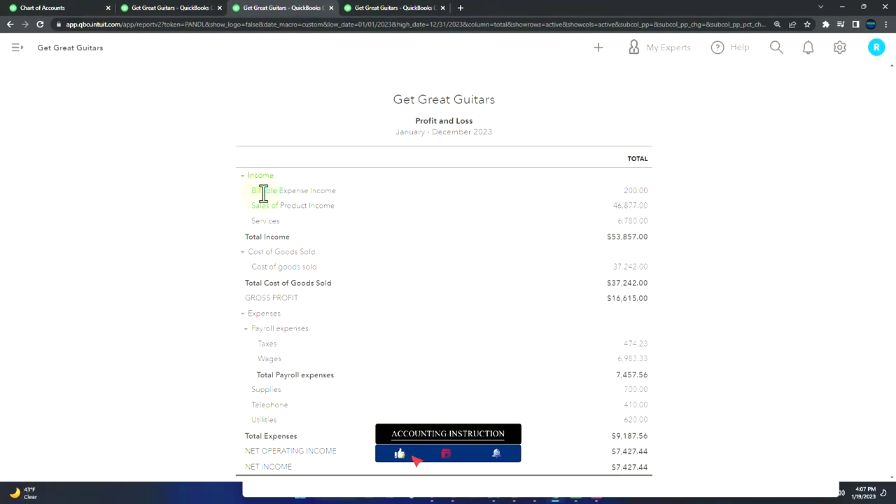
Open the Sales of Product Income Transaction Report, examine its invoices and sales receipts, and return to the summary
key("ctrl+plus")
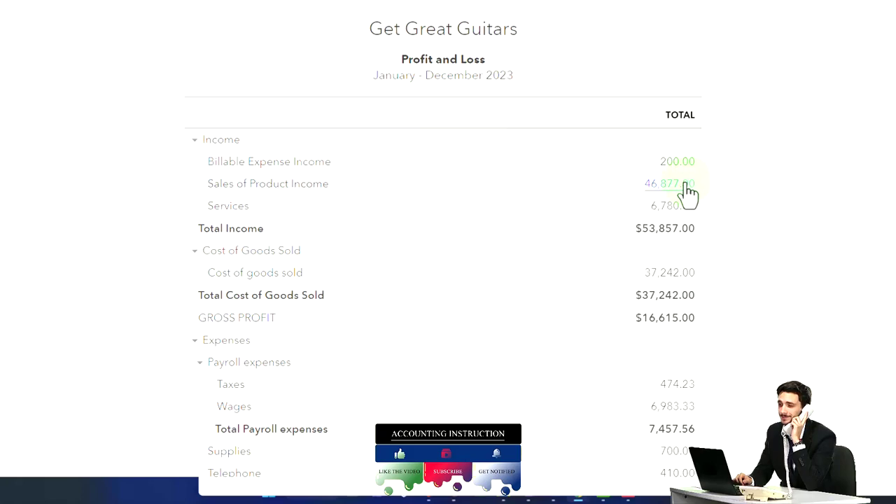
left_click(687, 186)
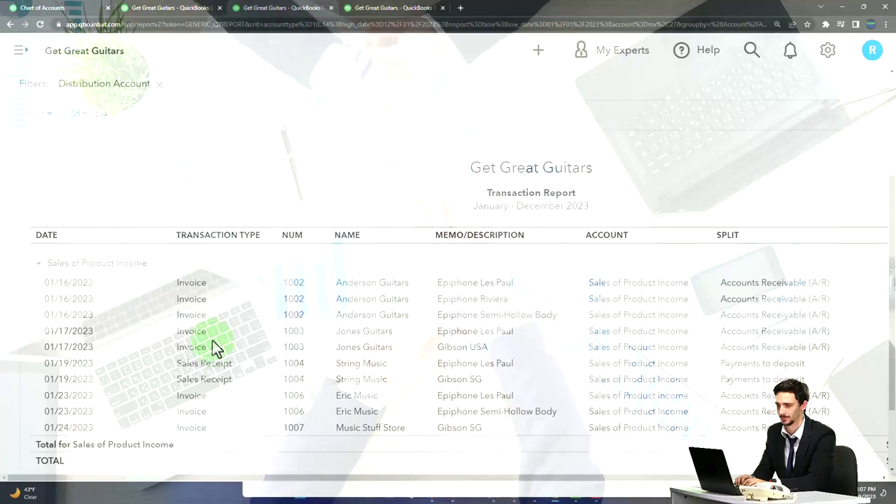
scroll(32, 301, "up", 3)
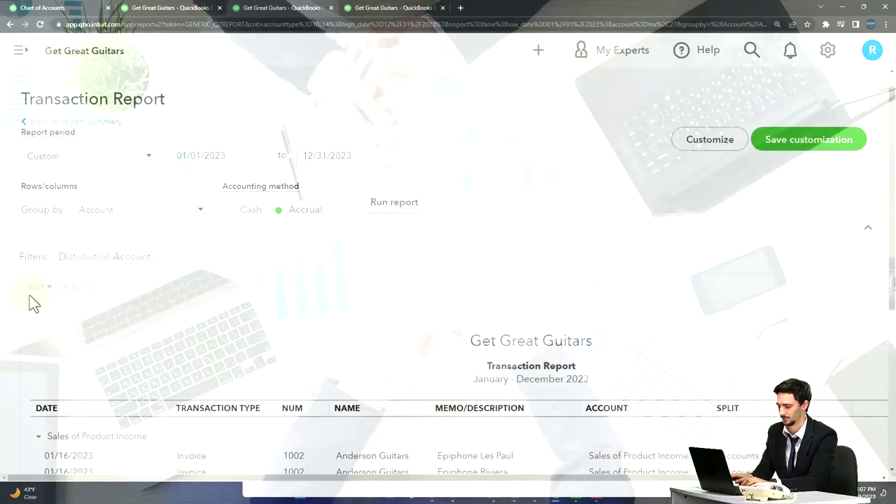
left_click(90, 126)
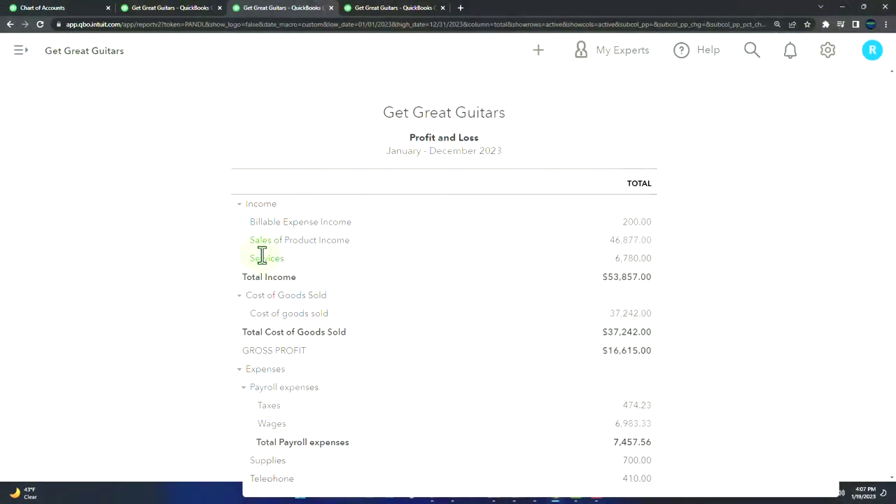
Open the Cost of goods sold Transaction Report, examine its invoices and sales receipts, and return to the summary
scroll(290, 245, "down", 1)
key("ctrl+plus")
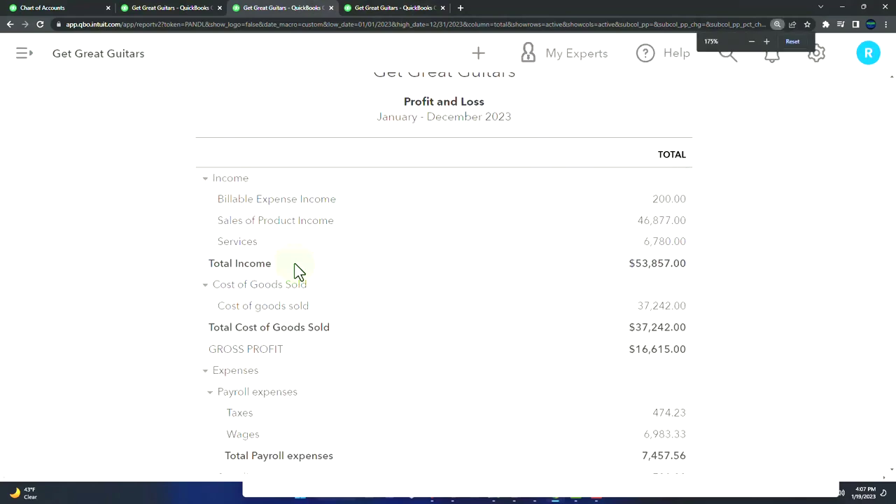
scroll(330, 280, "down", 1)
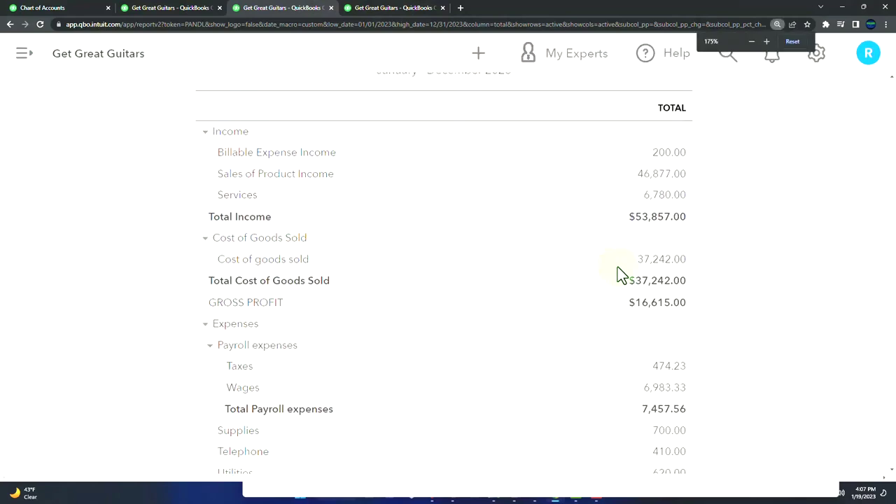
left_click(658, 260)
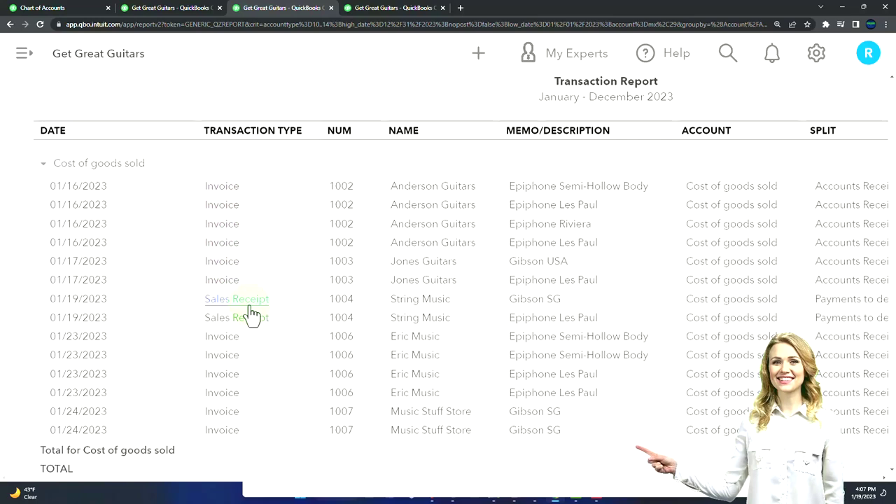
scroll(250, 314, "up", 3)
scroll(194, 207, "up", 2)
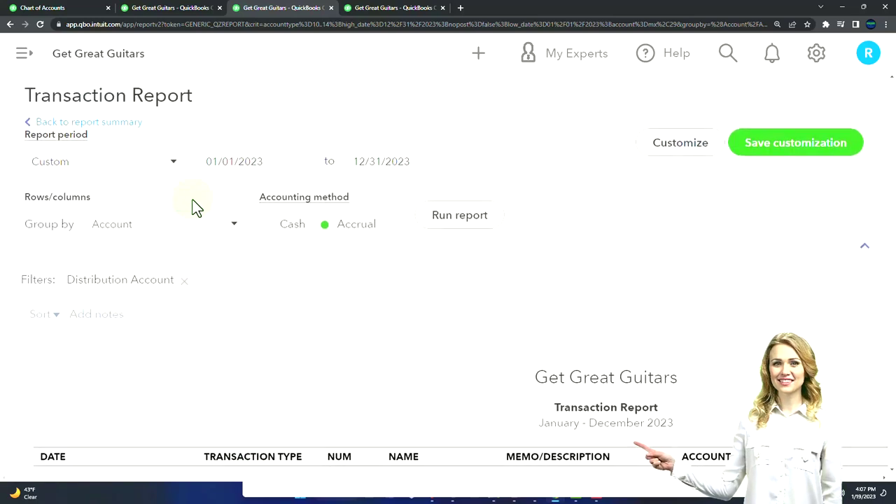
left_click(127, 125)
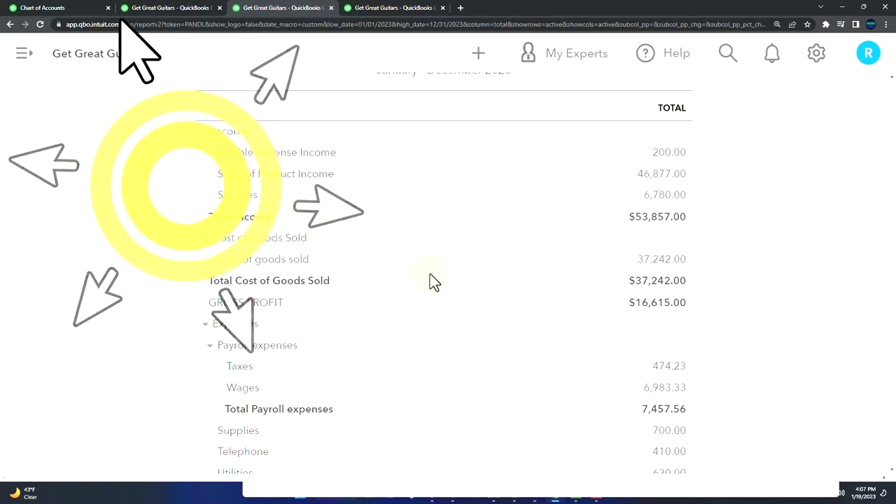
Check the Cost of goods sold balance and view the Expenses accounts down to Net Income on the Profit and Loss
left_click(647, 267)
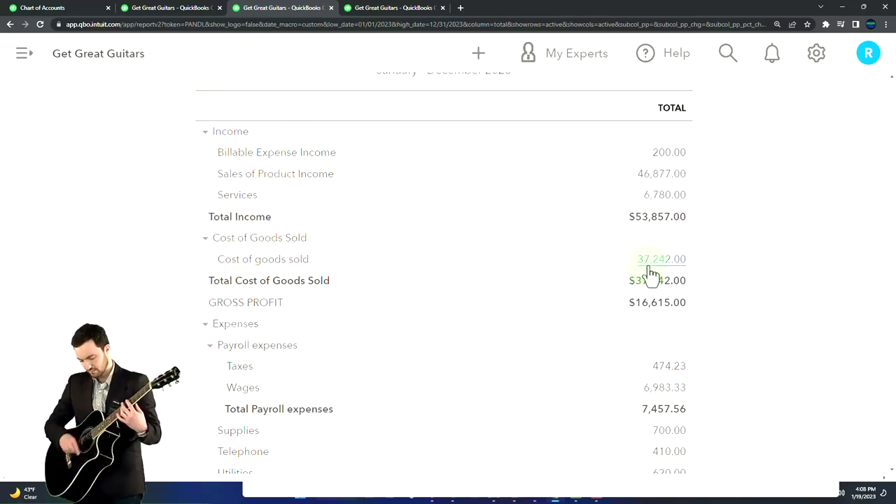
scroll(651, 274, "down", 2)
scroll(650, 271, "down", 1)
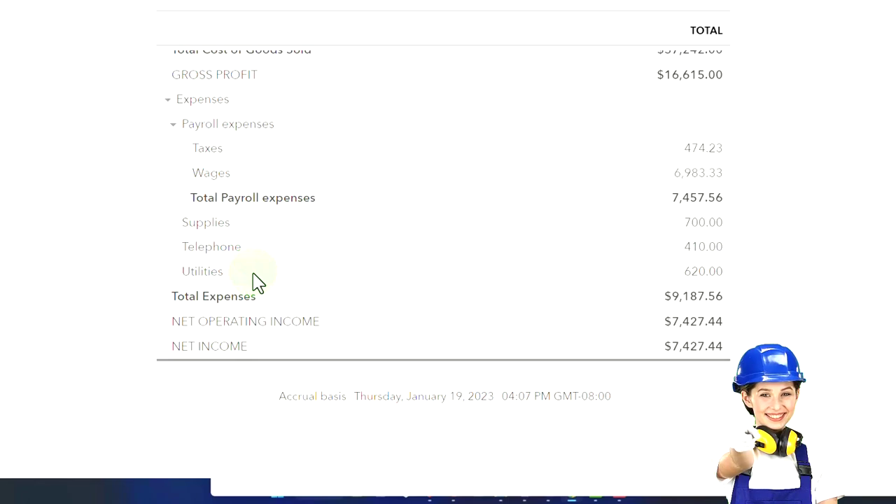
Open the Supplies Transaction Report, examine its checks and invoice with their amounts, and return to the summary
left_click(699, 225)
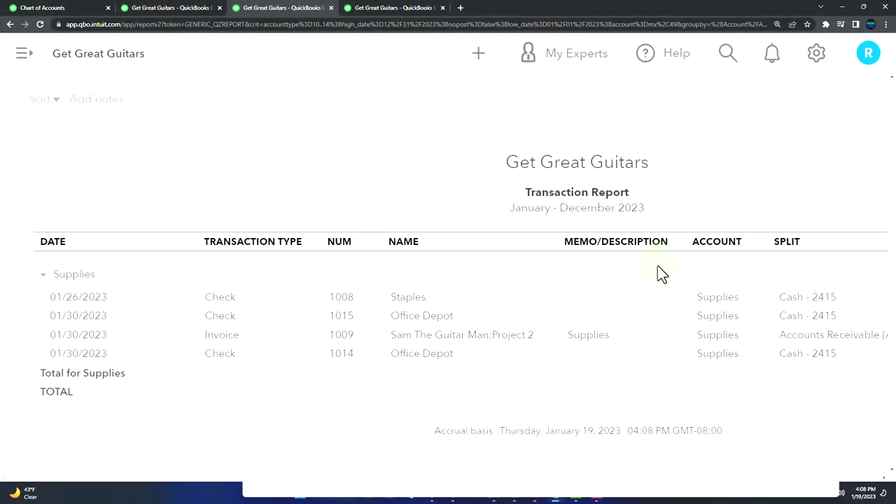
key("ctrl+minus")
key("ctrl+minus")
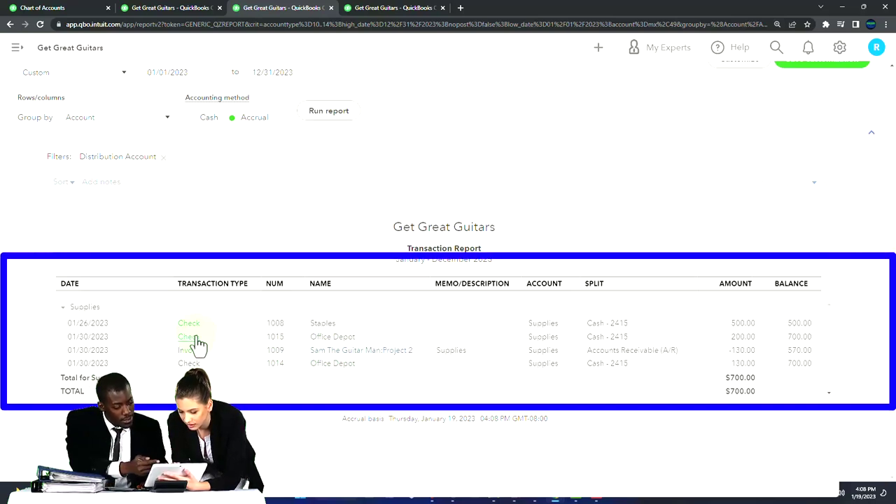
scroll(196, 344, "up", 2)
scroll(199, 350, "down", 2)
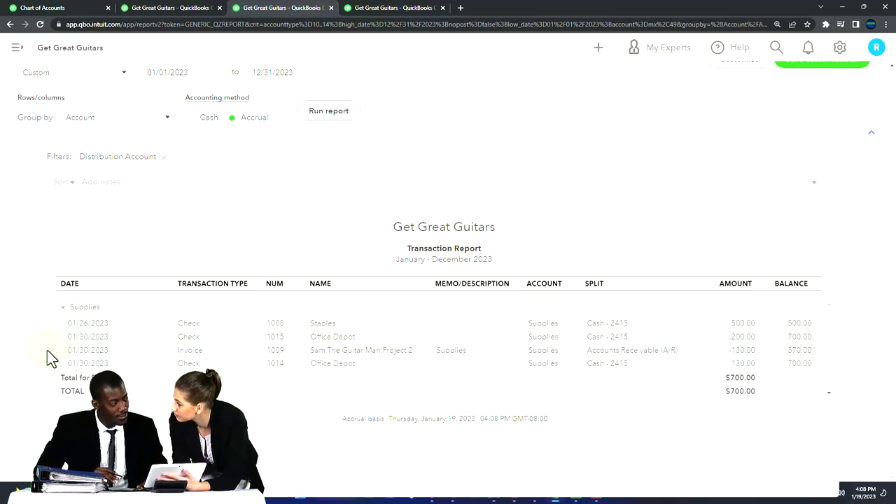
scroll(47, 352, "up", 1)
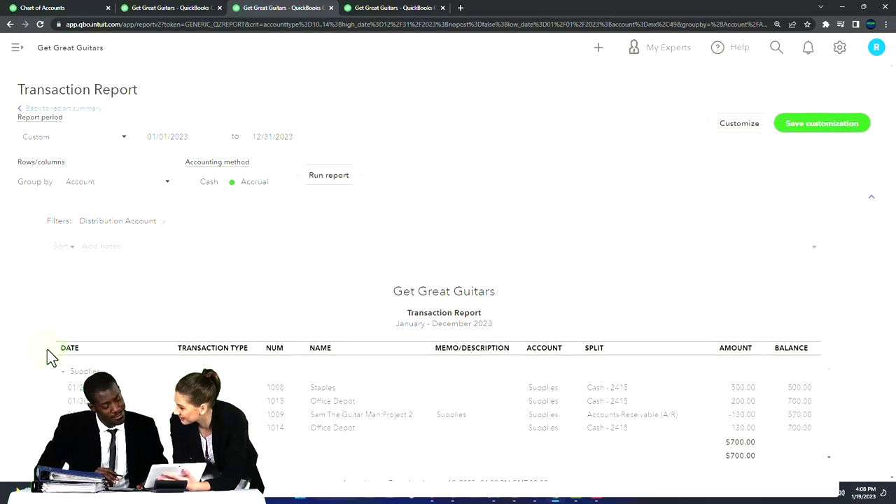
left_click(76, 110)
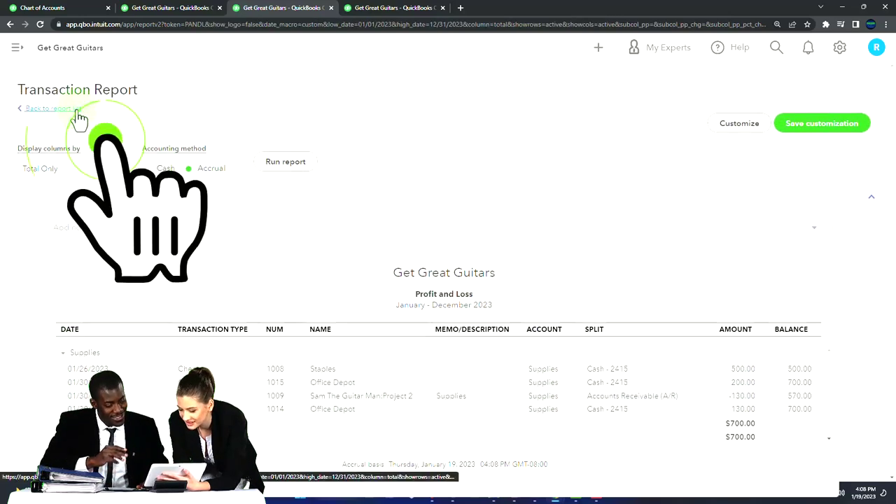
Compare the Net Income on the Profit and Loss with the Net Income in the Balance Sheet's Equity section
key("ctrl+plus")
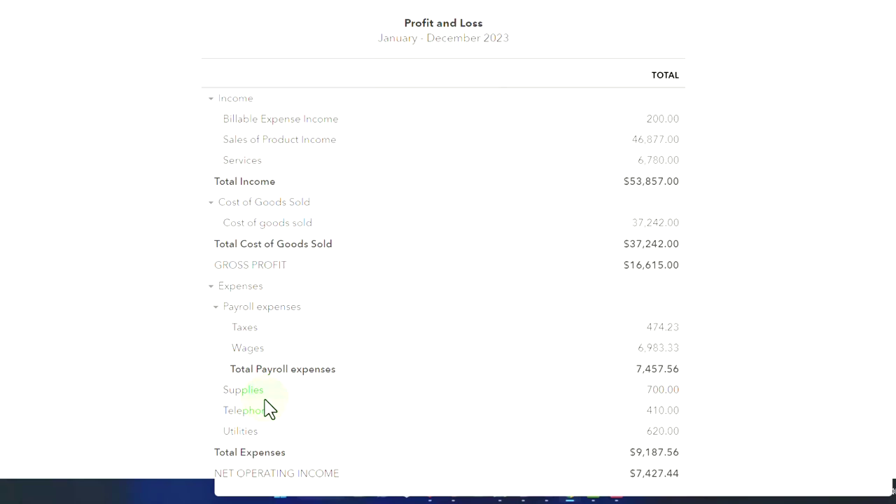
scroll(269, 409, "down", 3)
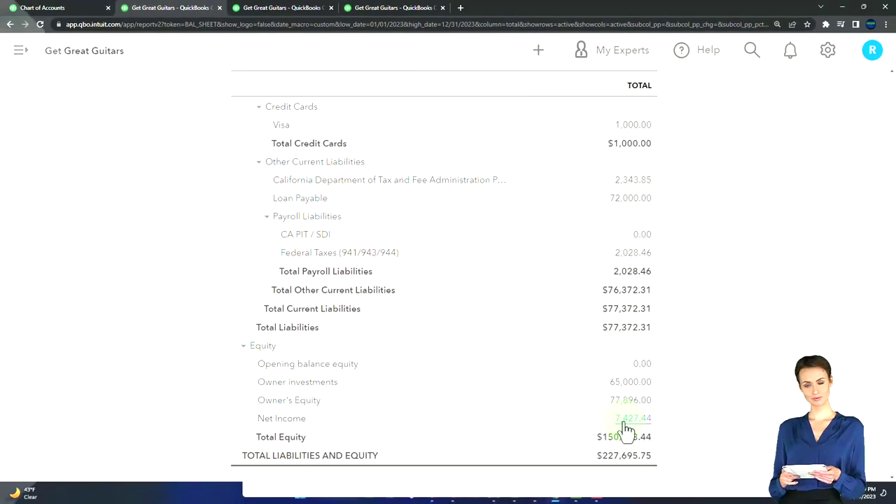
Set the Balance Sheet report period to 01/01/2024 through 12/31/2024 and run the report
scroll(530, 402, "up", 15)
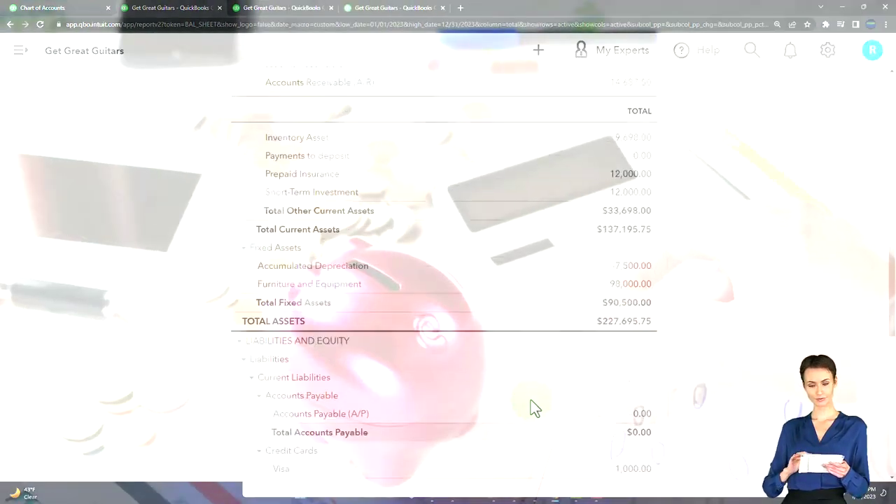
scroll(530, 399, "up", 3)
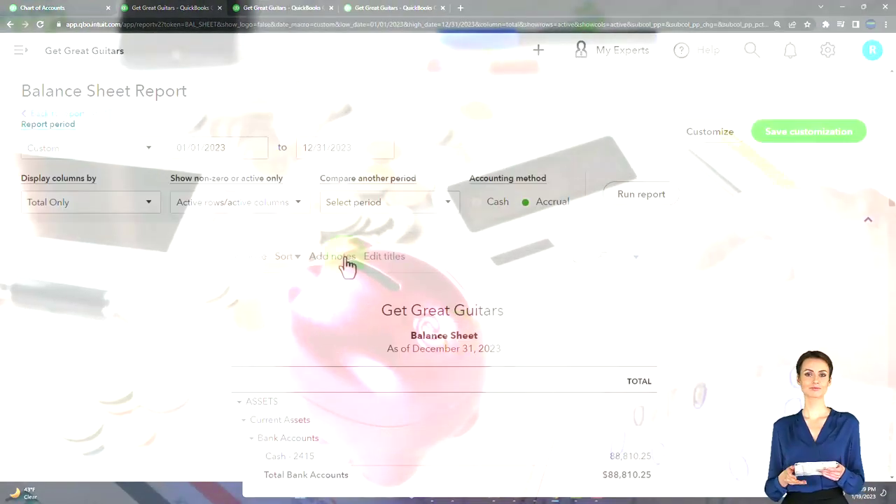
triple_click(240, 147)
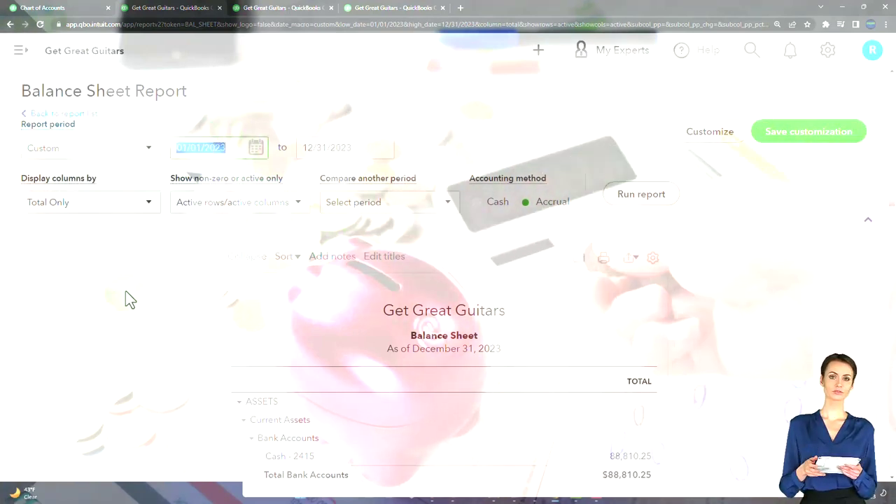
type("01/01/2024")
key("Tab")
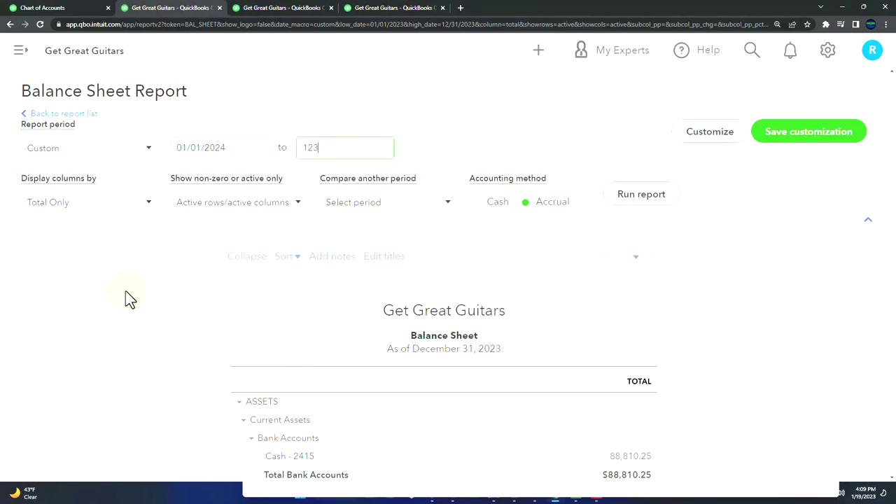
left_click(130, 299)
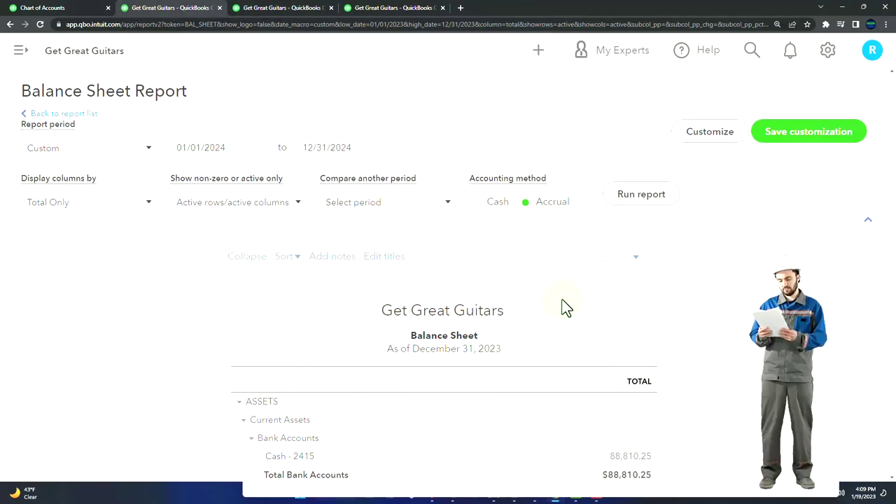
left_click(641, 195)
Examine the Owner's Equity and Net Income lines in the 2024 Balance Sheet's Equity section, and return to the report period settings
scroll(661, 322, "down", 10)
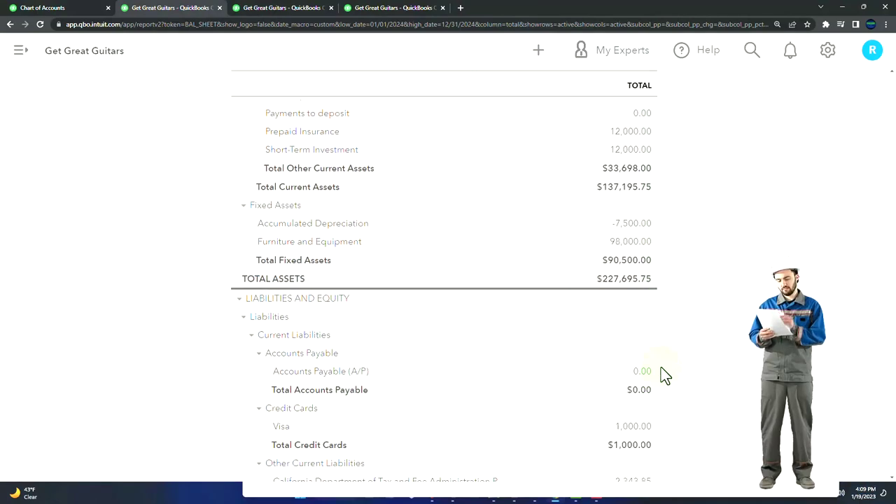
scroll(665, 389, "down", 2)
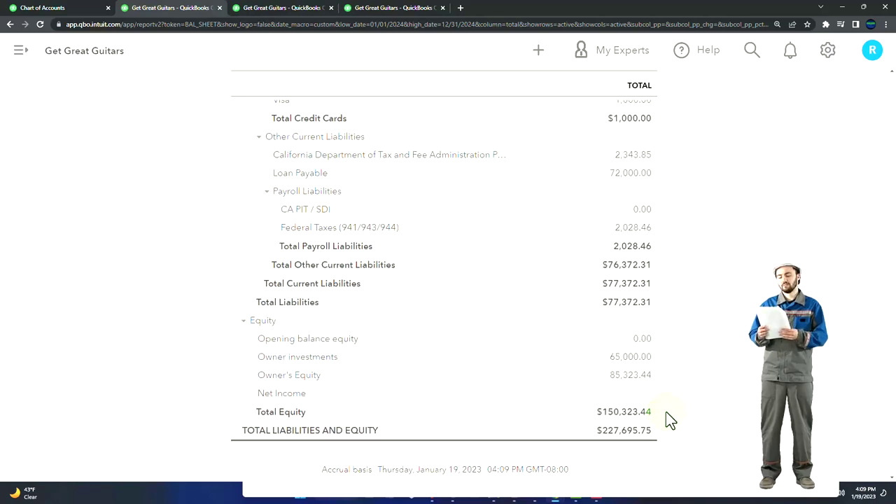
left_click(634, 377)
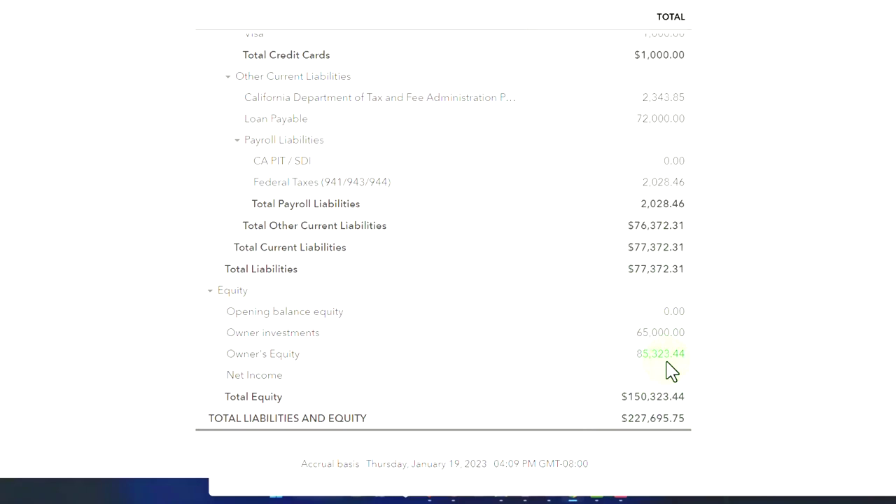
scroll(532, 381, "up", 10)
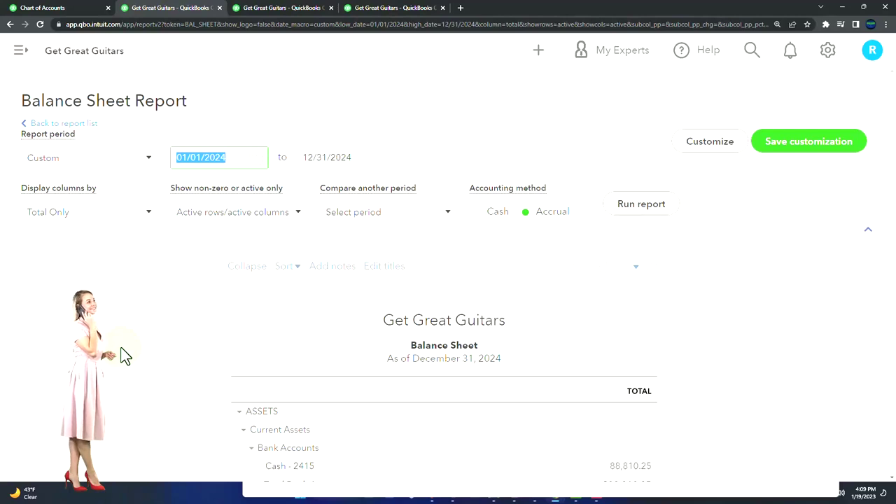
Set the Balance Sheet report period to 01/01/2023 through 01/31/2023 and run the report
type("0")
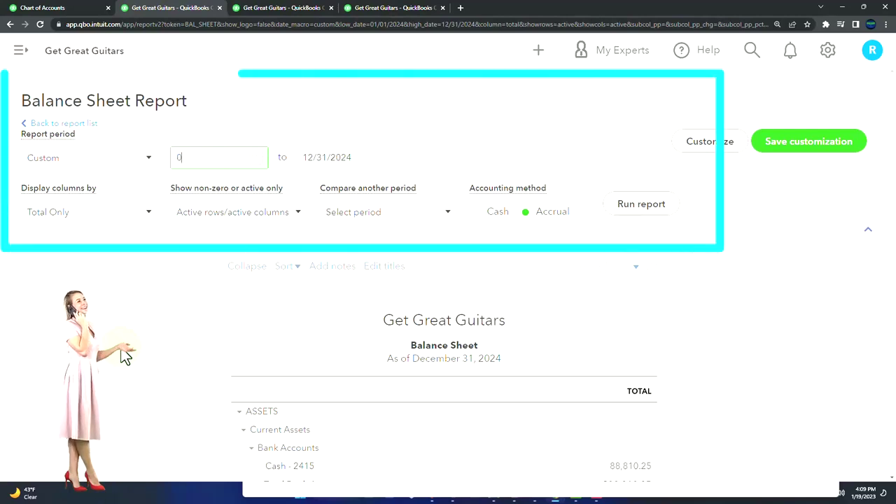
type("1/01/2023")
key("Tab")
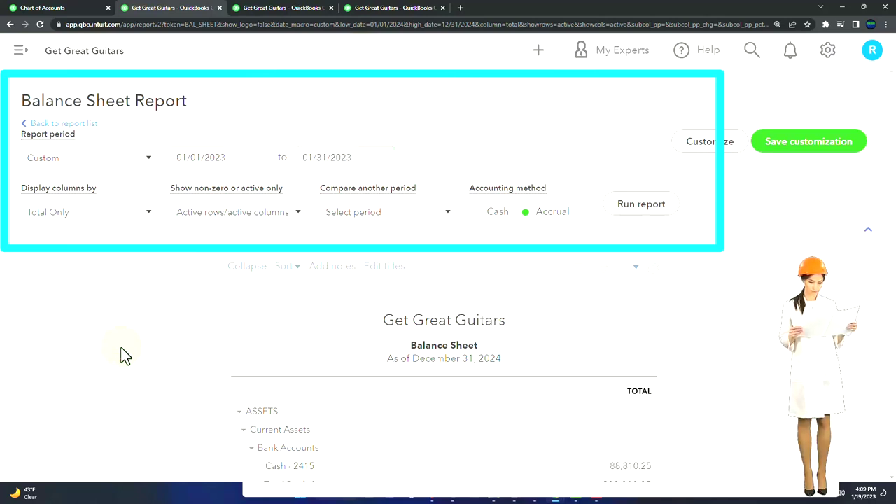
left_click(638, 221)
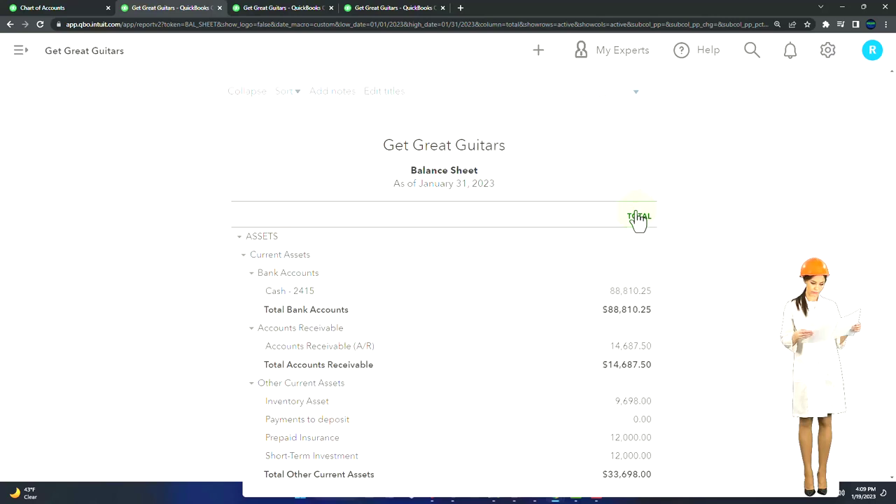
Customize the Balance Sheet's number format to omit cents and show negative numbers as (100) in red
scroll(638, 221, "up", 3)
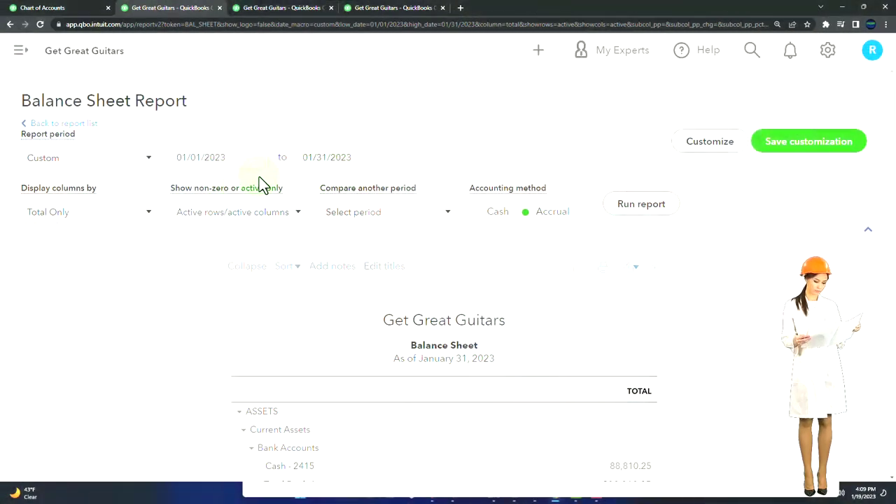
left_click(708, 143)
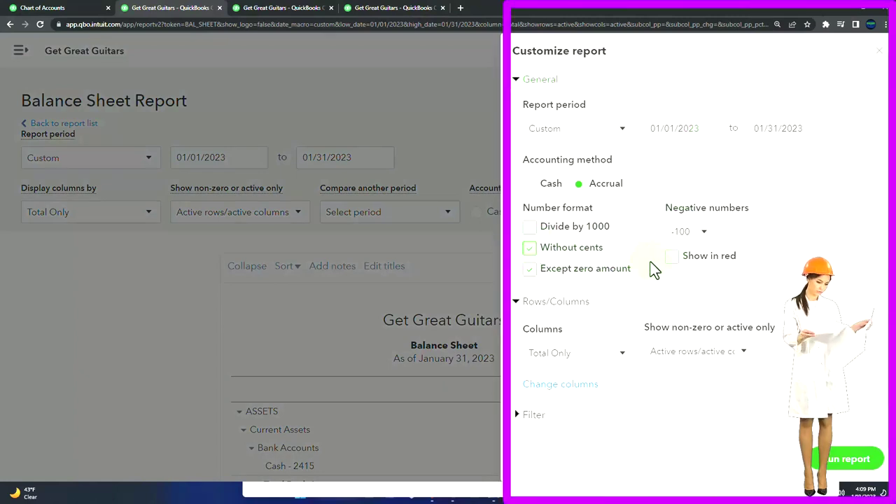
left_click(694, 280)
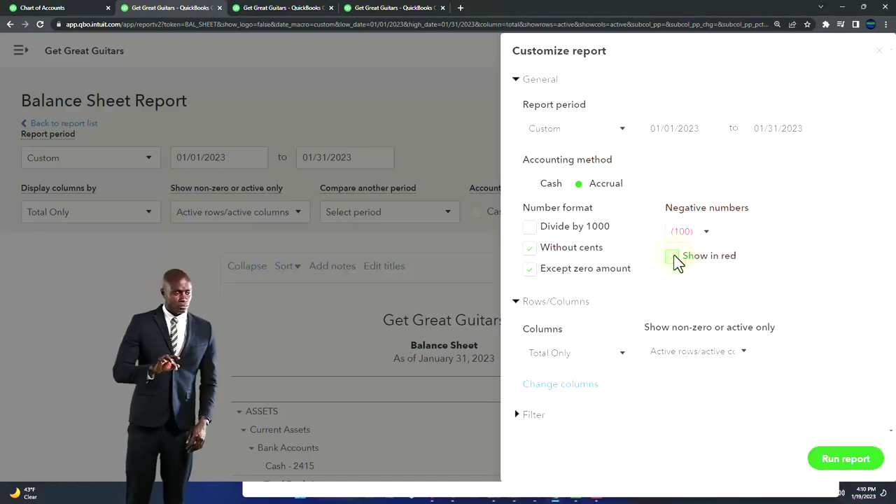
left_click(673, 258)
Remove the date prepared, time prepared and report basis from the Balance Sheet's footer, and run the report
scroll(676, 262, "down", 1)
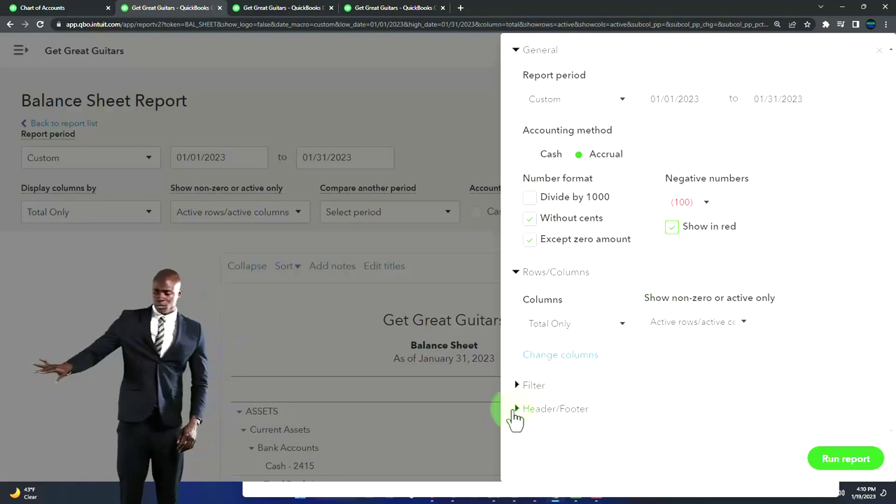
scroll(595, 340, "down", 4)
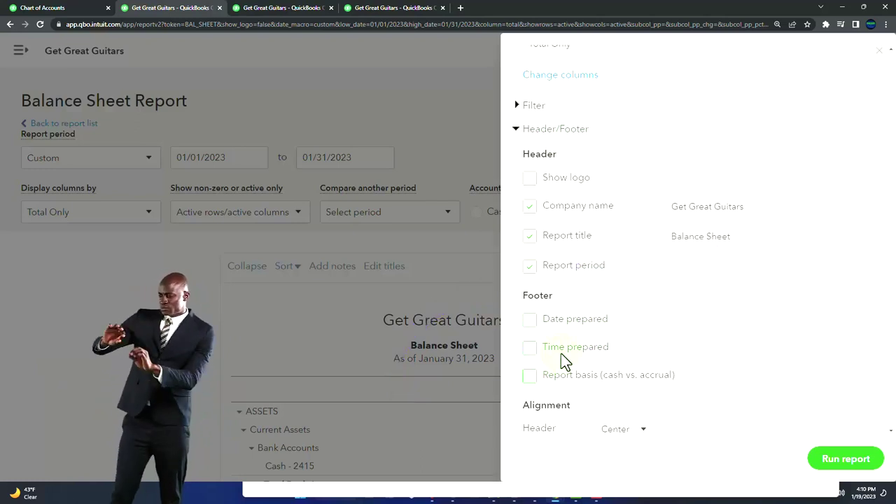
scroll(674, 285, "down", 1)
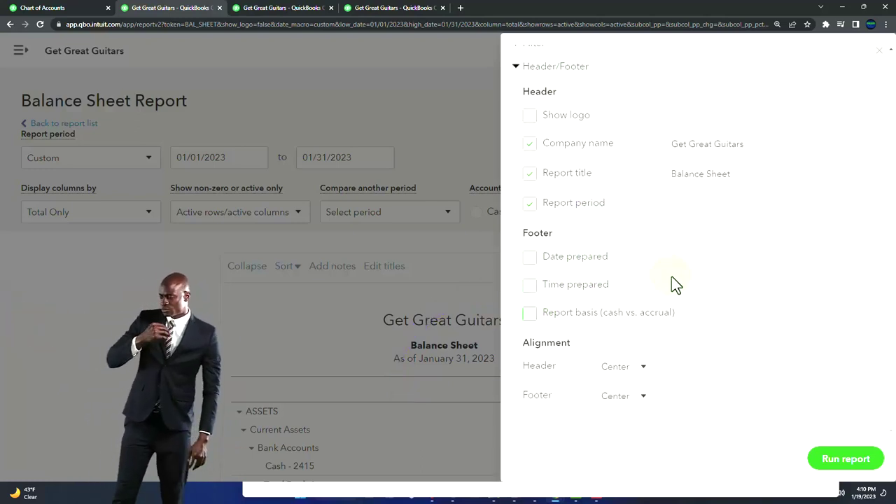
left_click(836, 473)
scroll(620, 310, "down", 4)
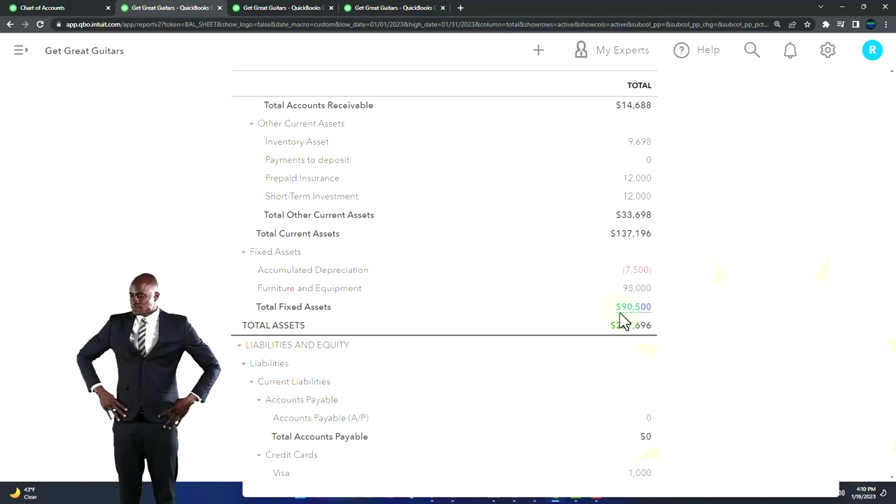
scroll(620, 320, "down", 4)
scroll(621, 320, "up", 5)
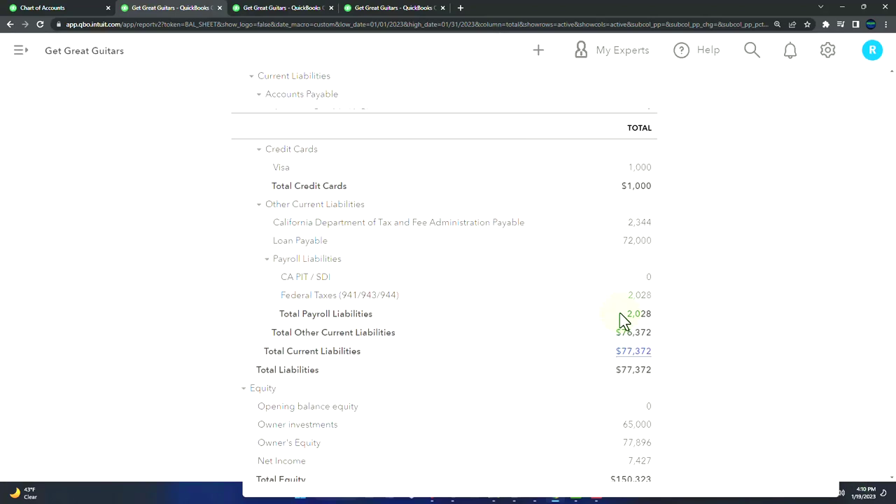
scroll(621, 320, "up", 4)
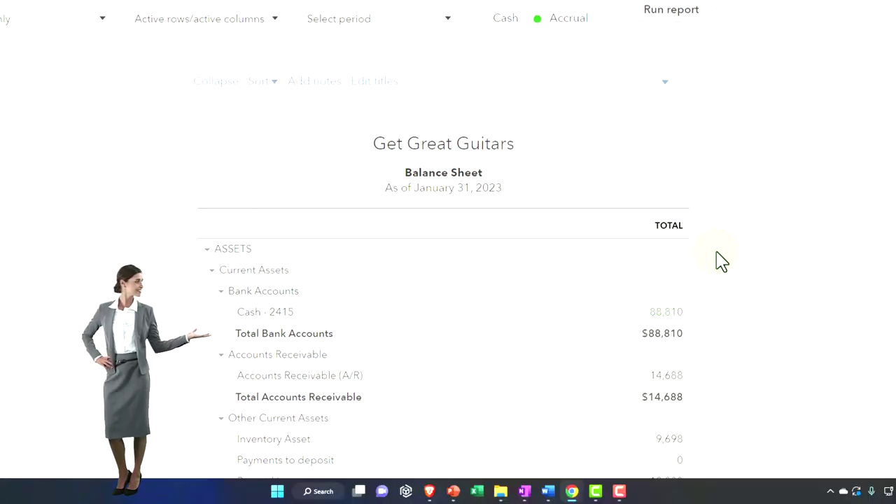
Open the save customization settings for the Balance Sheet and start adding a new report group
scroll(733, 245, "up", 2)
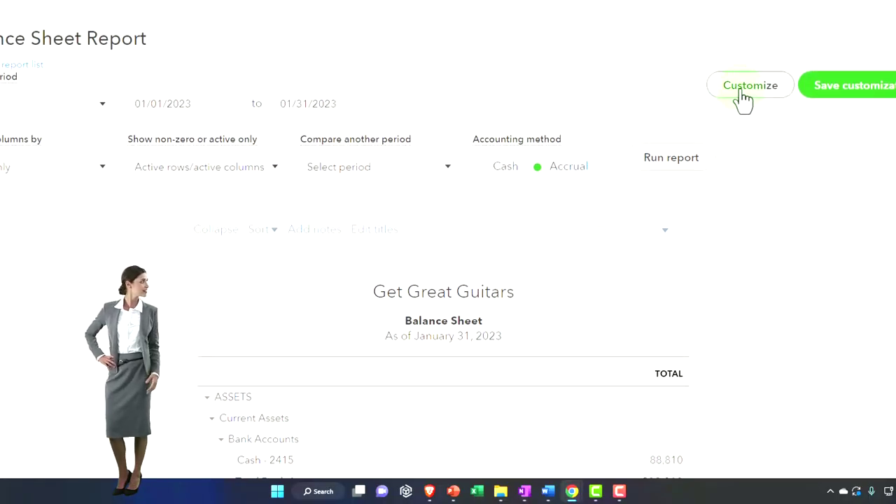
left_click(829, 85)
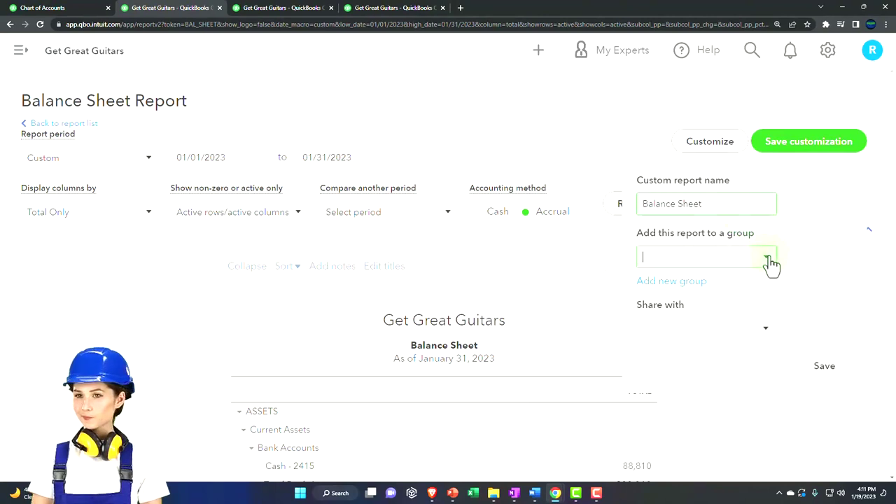
left_click(691, 287)
left_click(676, 310)
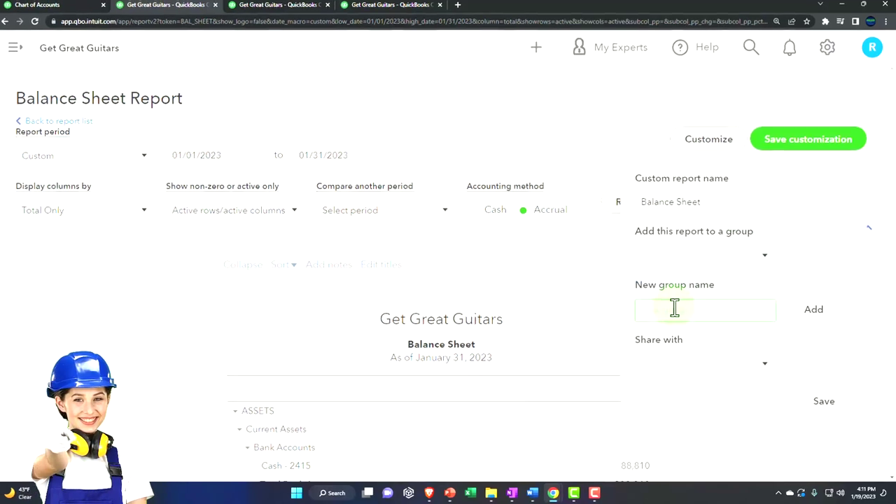
type("Robe")
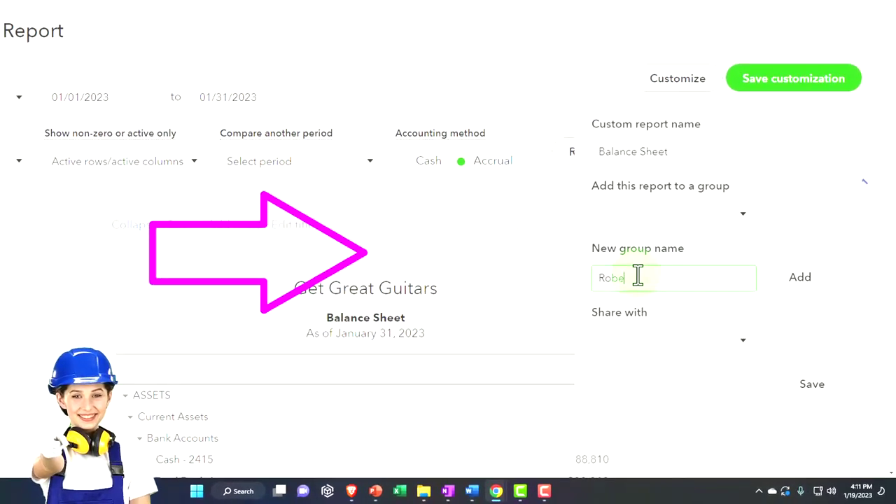
key("BackSpace")
key("BackSpace")
key("BackSpace")
key("BackSpace")
Name the new report group Months End Reports and add it
type("Me")
key("BackSpace")
type("onths")
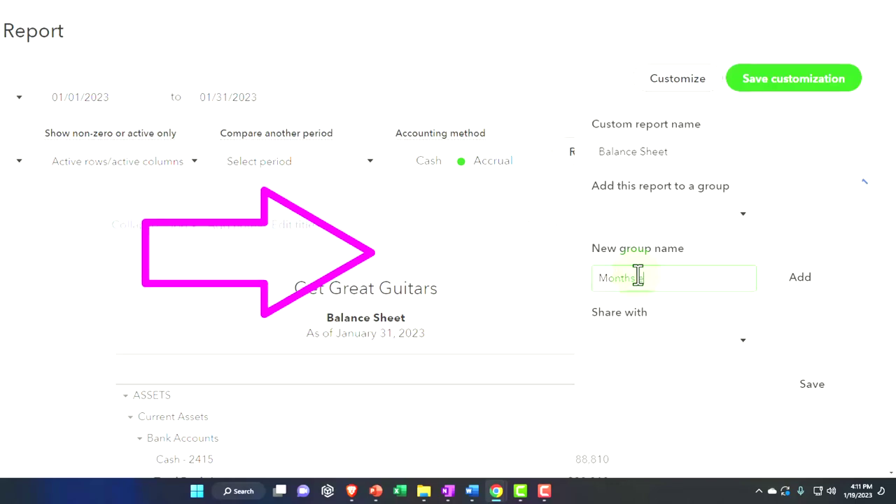
type(" End Reports")
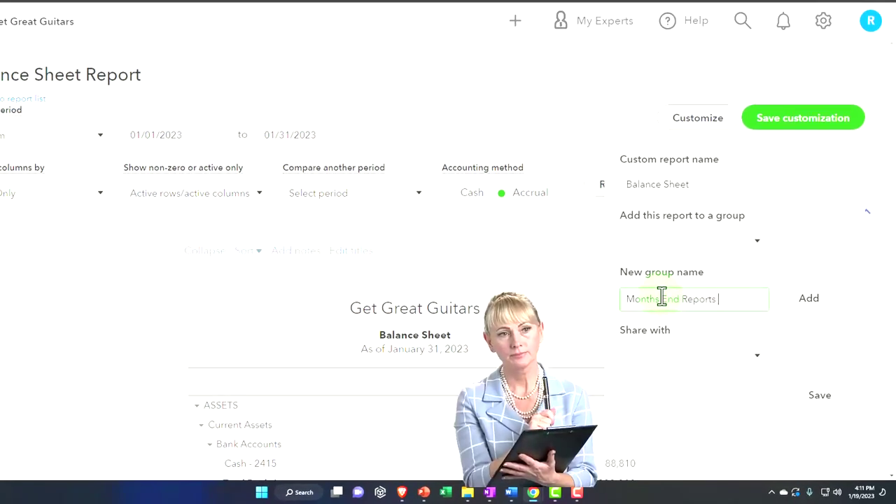
left_click(808, 301)
Assign the Balance Sheet to the Months End Reports group and save the customization
left_click(760, 252)
left_click(760, 259)
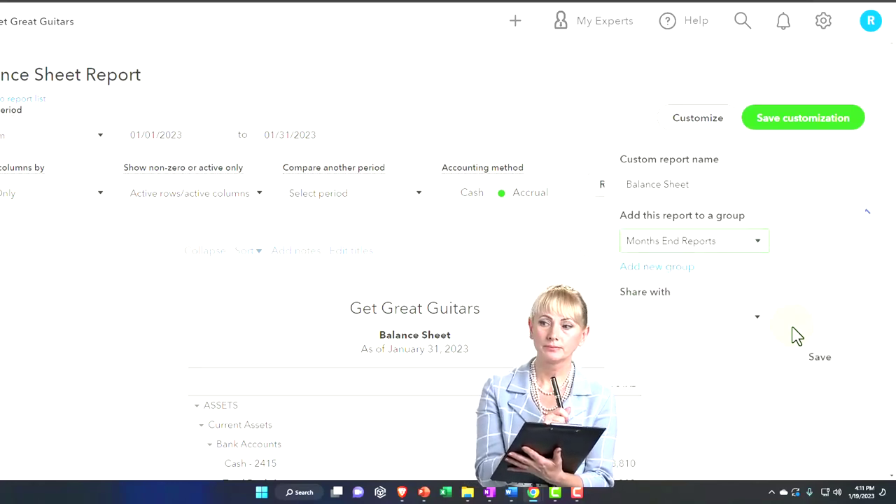
left_click(816, 364)
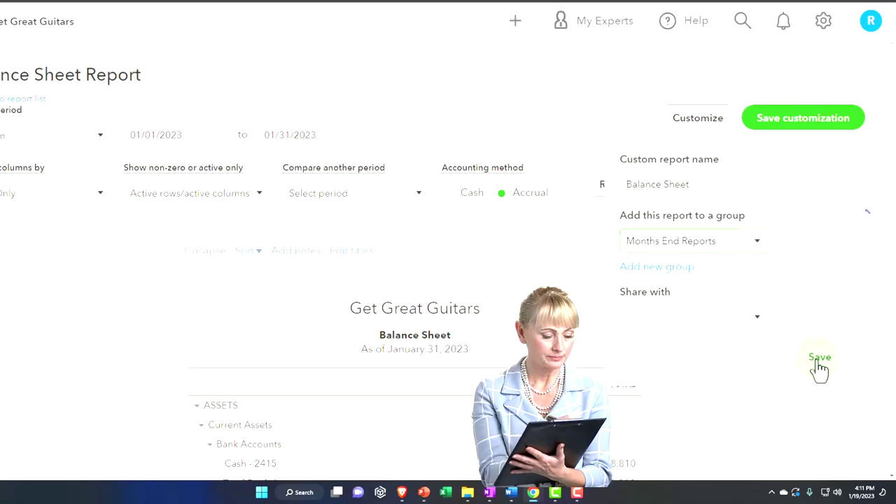
Open the custom reports list in the Chart of Accounts browser tab and check the Months End Reports group
left_click(67, 11)
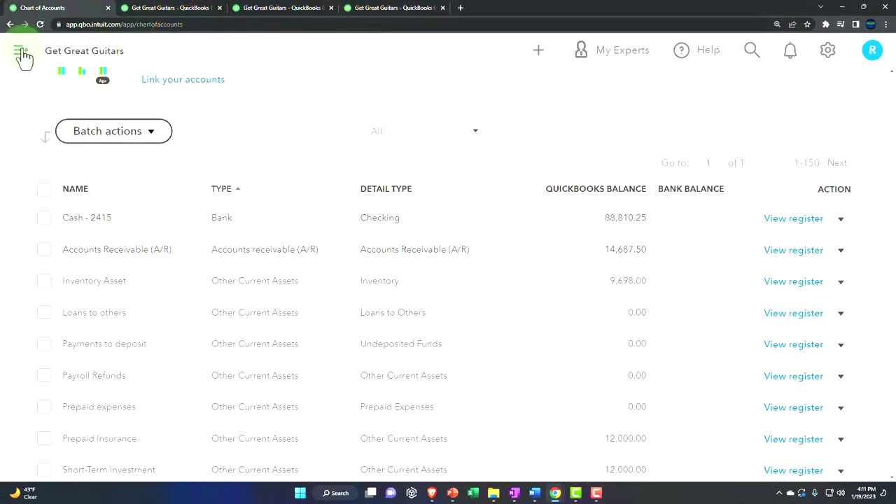
left_click(21, 52)
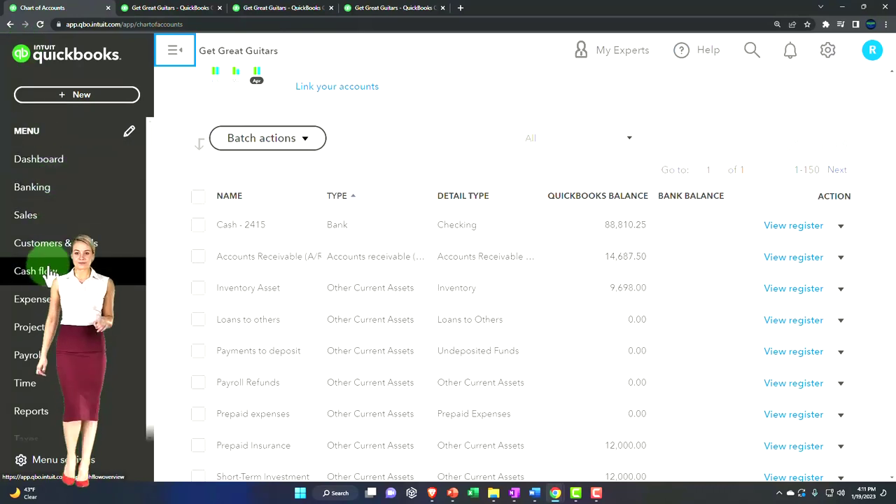
scroll(45, 308, "down", 2)
left_click(35, 318)
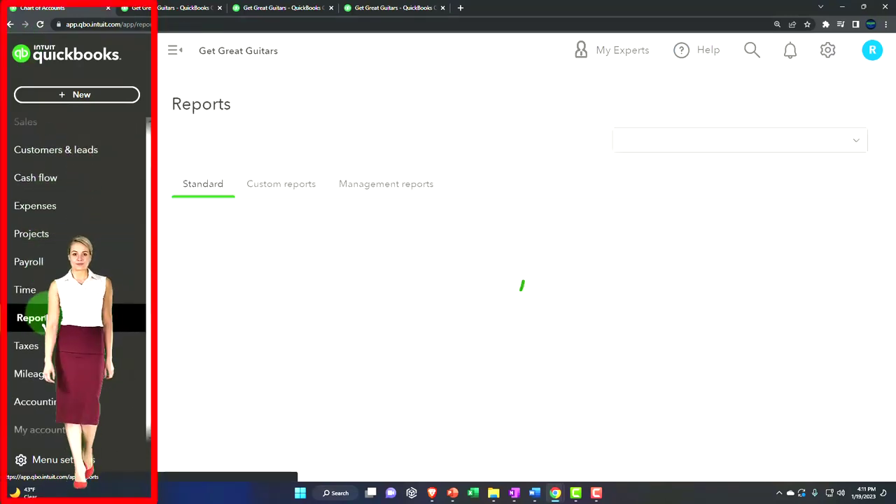
left_click(279, 294)
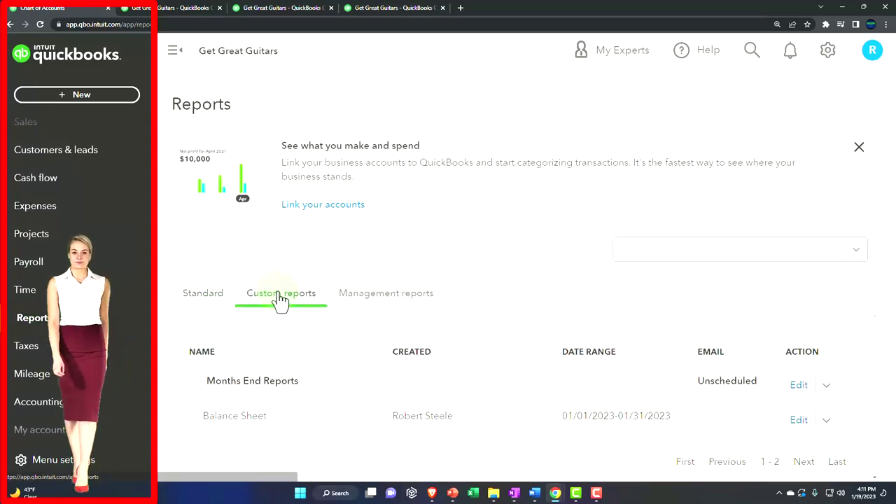
left_click(175, 50)
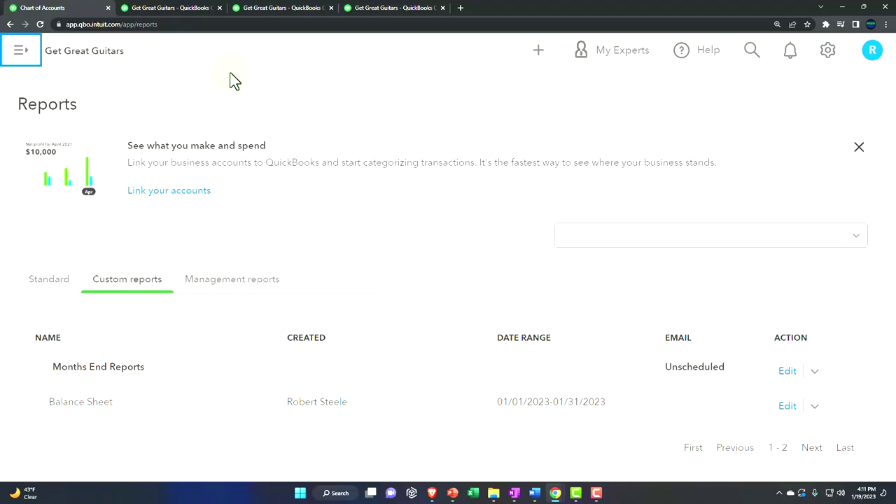
Customize the Profit and Loss report's number format to omit cents and show negative numbers as (100) in red
left_click(186, 8)
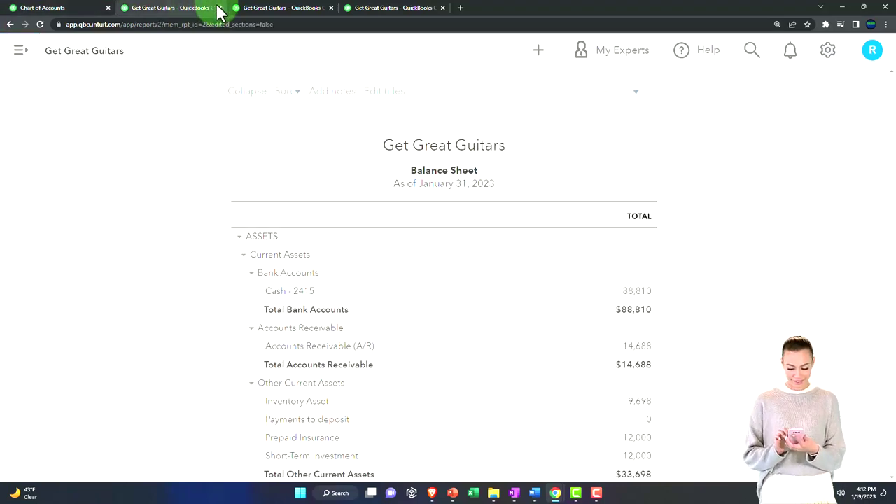
left_click(266, 8)
scroll(453, 250, "up", 10)
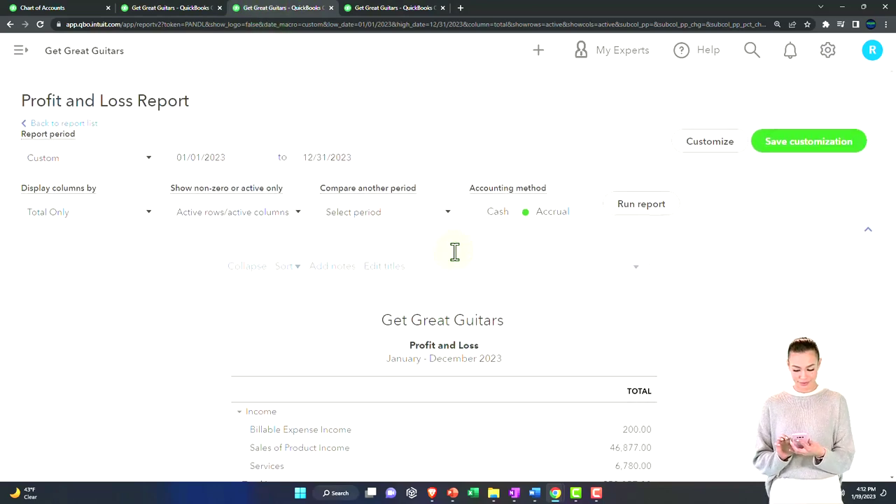
left_click(708, 142)
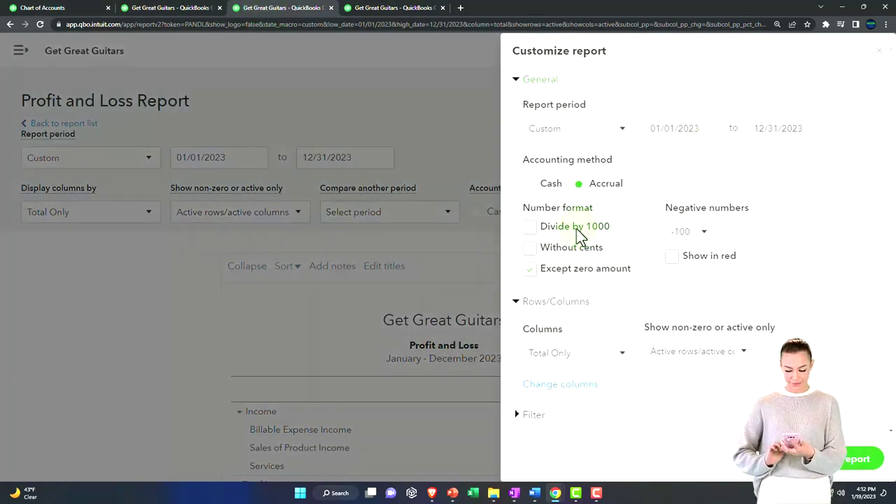
left_click(531, 249)
left_click(704, 233)
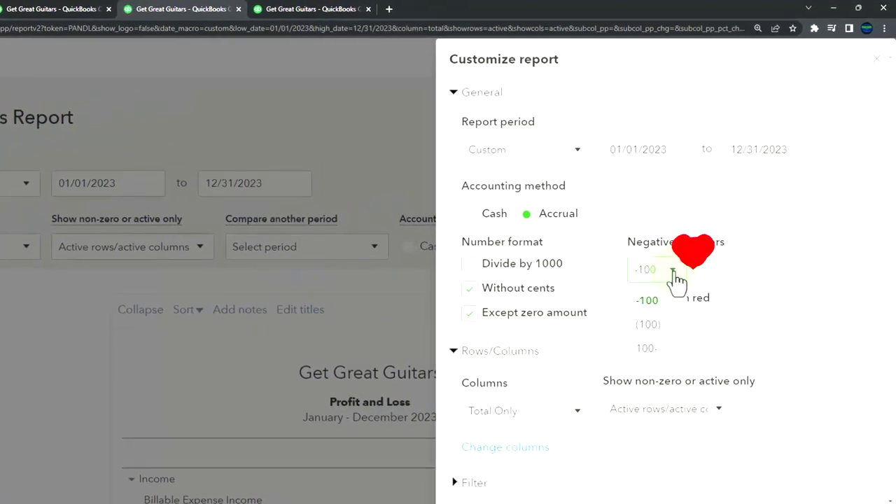
left_click(648, 324)
left_click(635, 298)
scroll(642, 313, "down", 1)
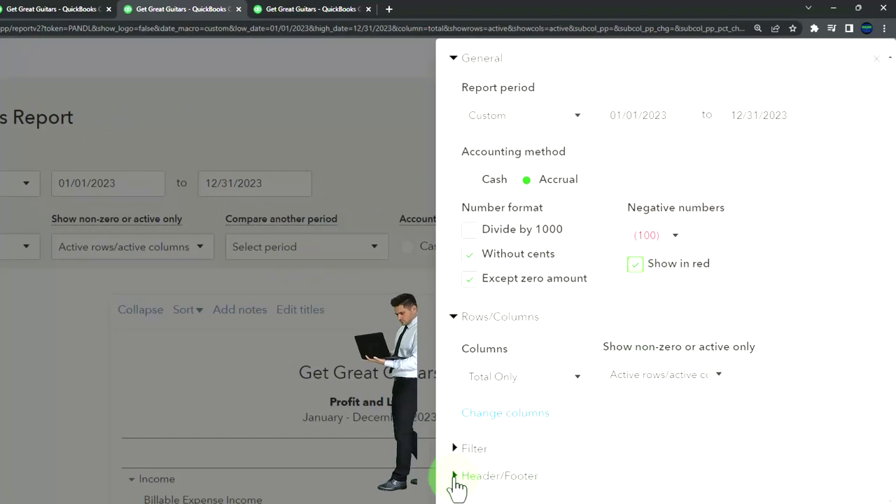
Remove the date prepared, time prepared and report basis from the Profit and Loss report's footer
left_click(458, 481)
scroll(564, 402, "down", 3)
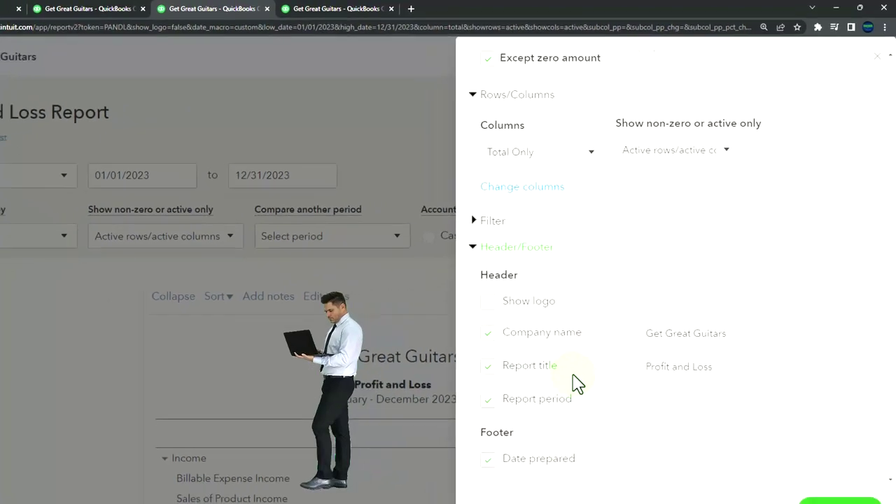
scroll(572, 376, "down", 2)
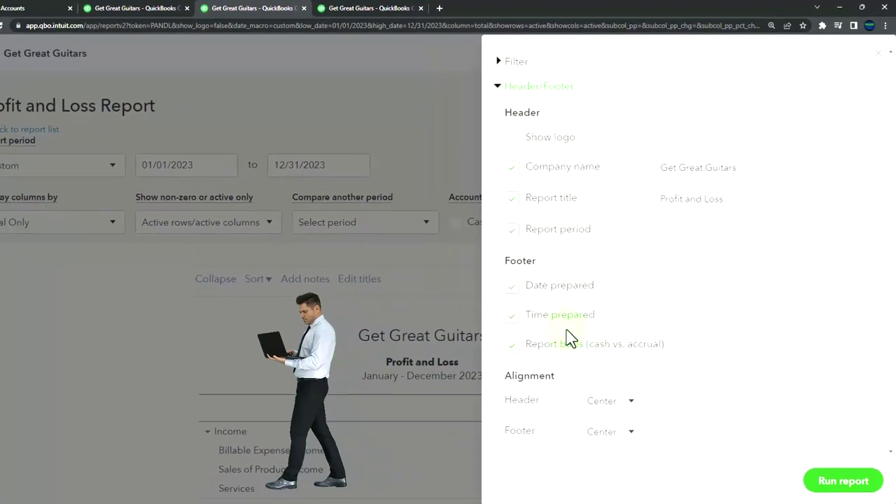
left_click(489, 302)
left_click(488, 334)
left_click(489, 365)
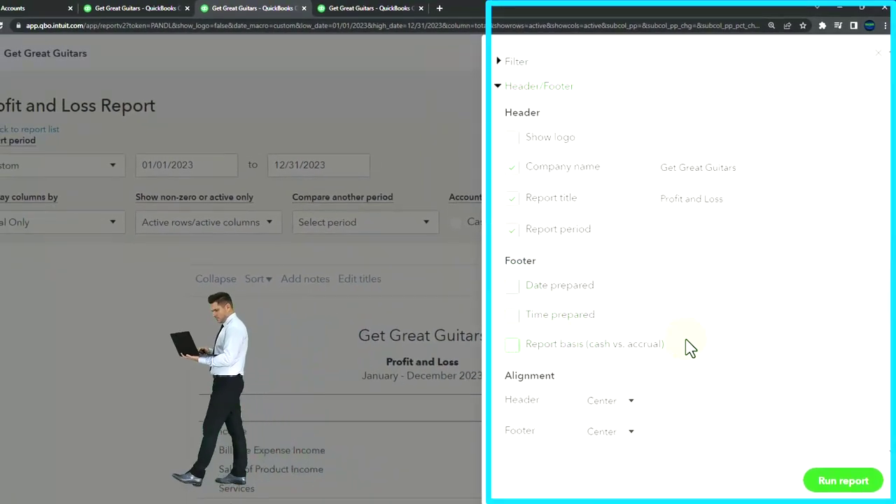
Change the Profit and Loss report's header title to Income Statement and run the customized report
scroll(693, 300, "up", 3)
left_click_drag(738, 300, 594, 303)
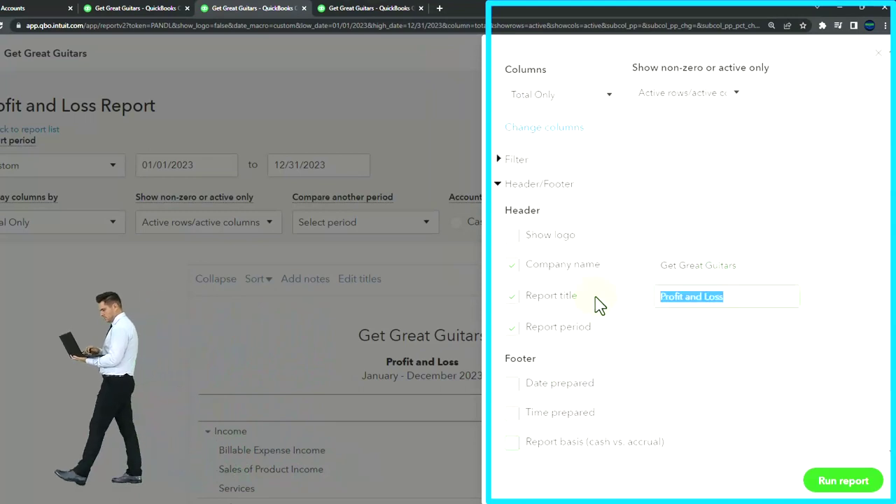
type("Incomr")
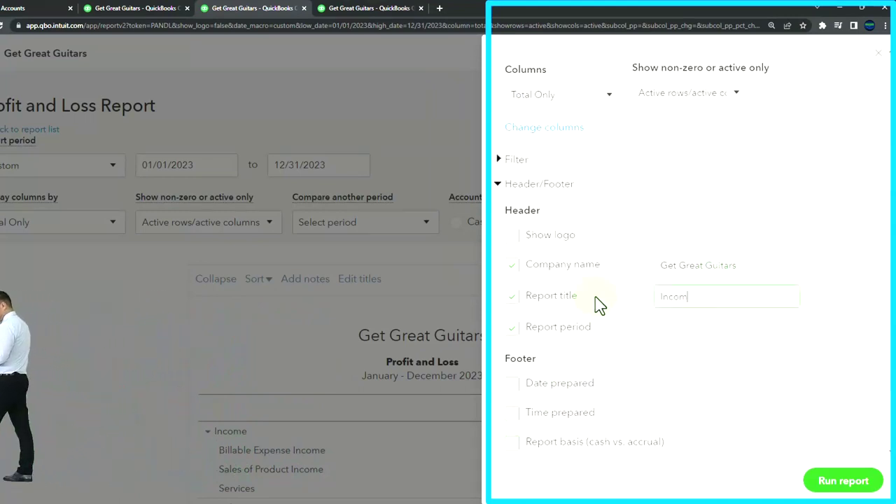
type(" Statement")
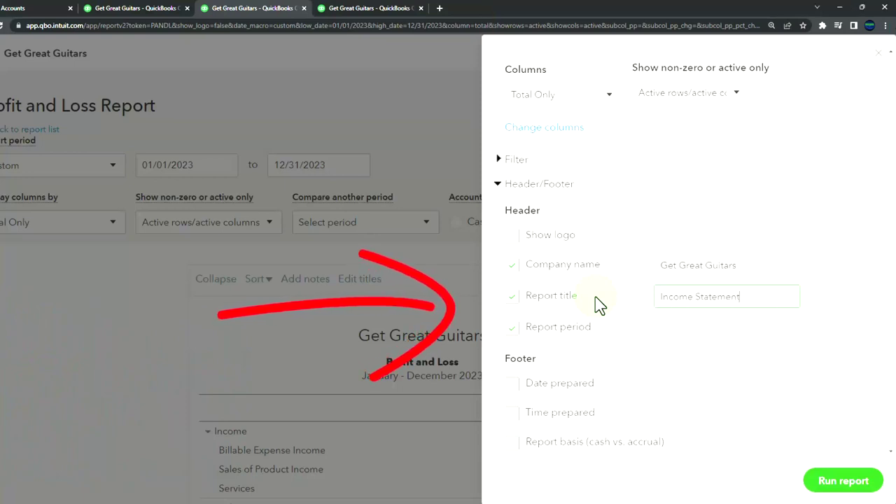
scroll(601, 308, "down", 2)
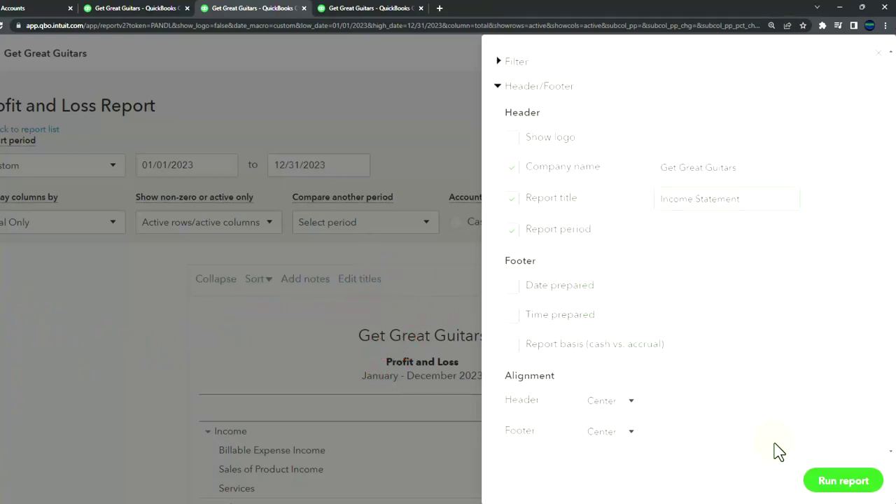
left_click(825, 483)
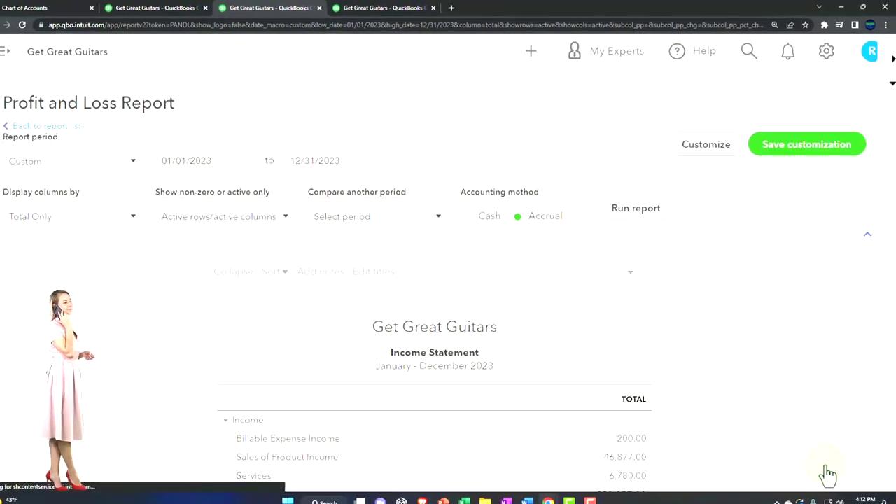
scroll(742, 305, "down", 3)
scroll(742, 306, "up", 3)
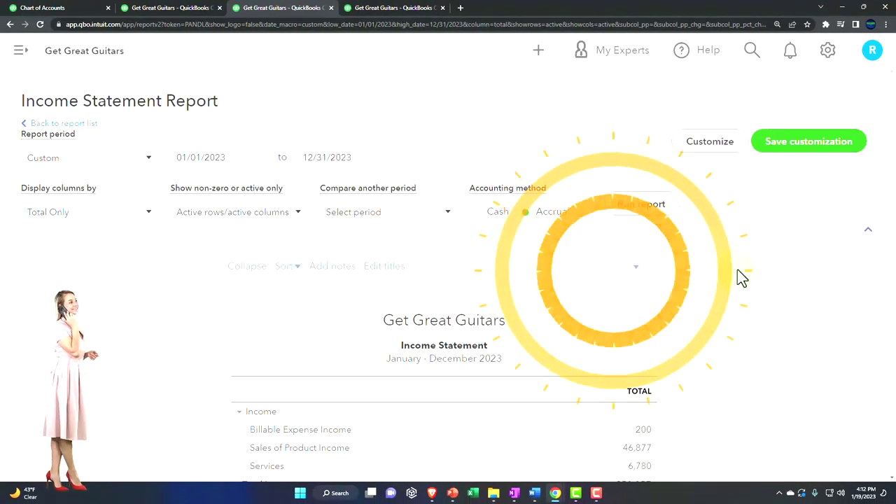
Save the Income Statement customization in the Months End Reports group
left_click(724, 154)
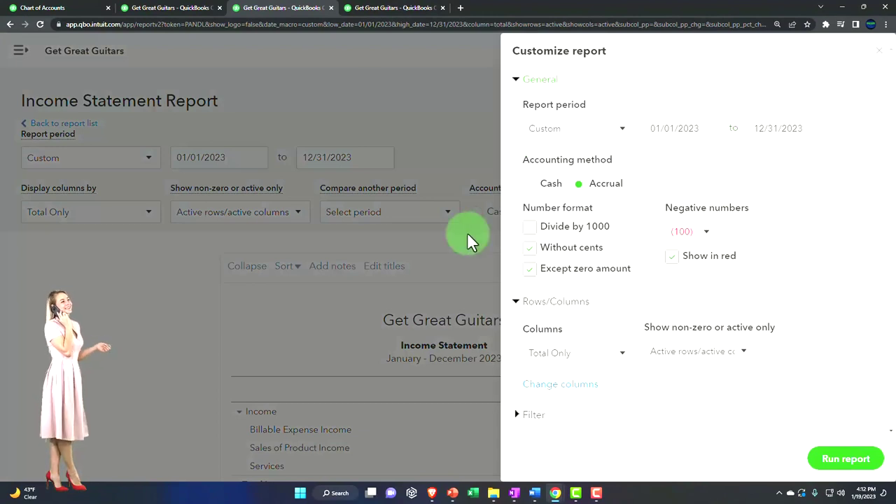
left_click(877, 62)
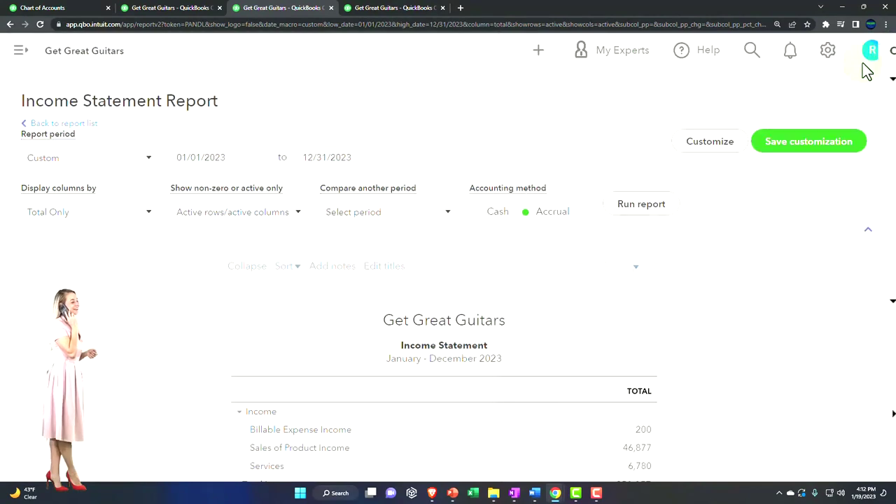
left_click(809, 154)
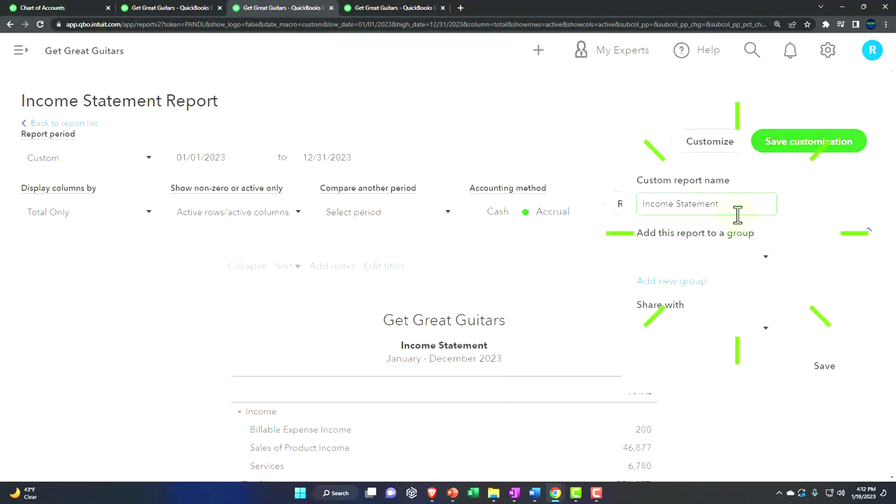
left_click(727, 282)
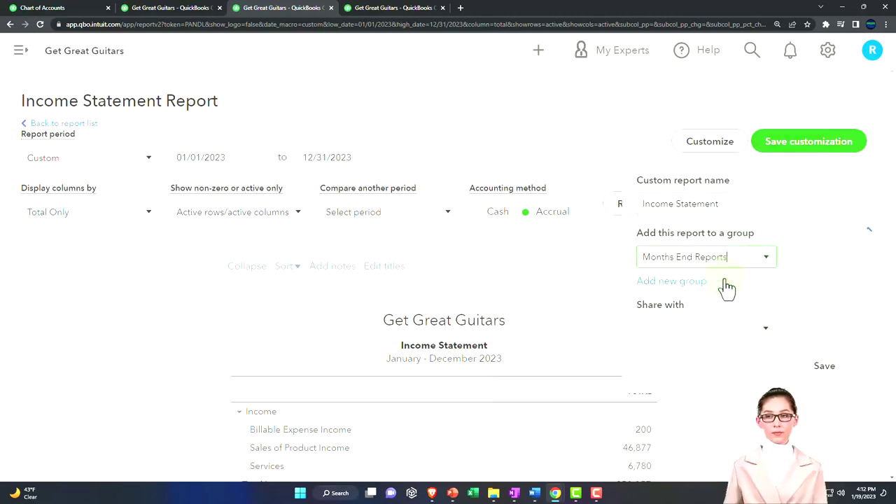
left_click(821, 366)
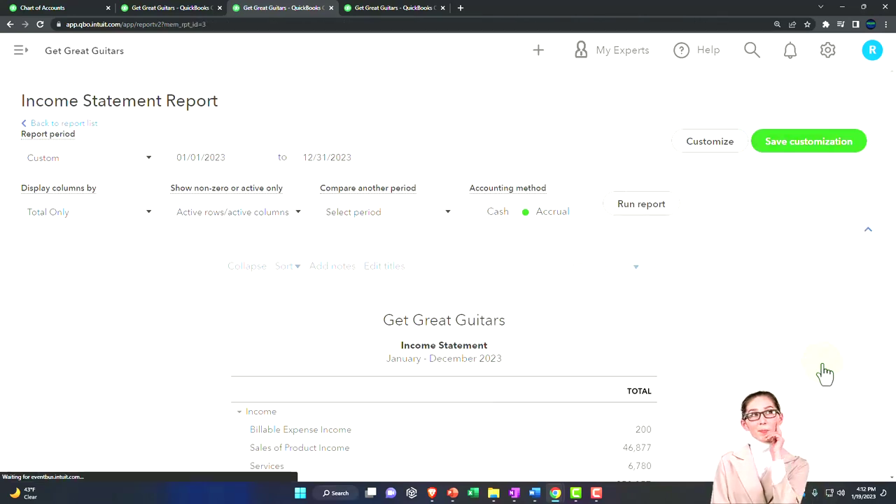
Reload the custom reports list to check the Months End Reports group, and view the customized Balance Sheet and Income Statement
left_click(52, 8)
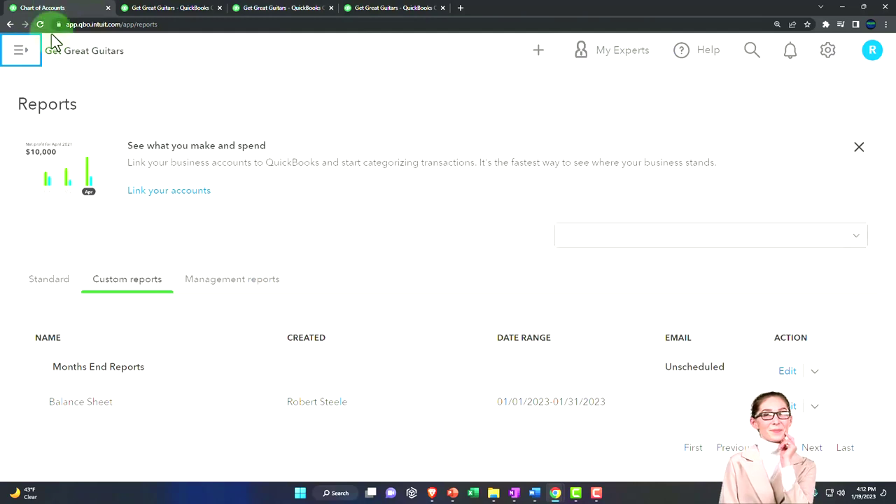
left_click(40, 25)
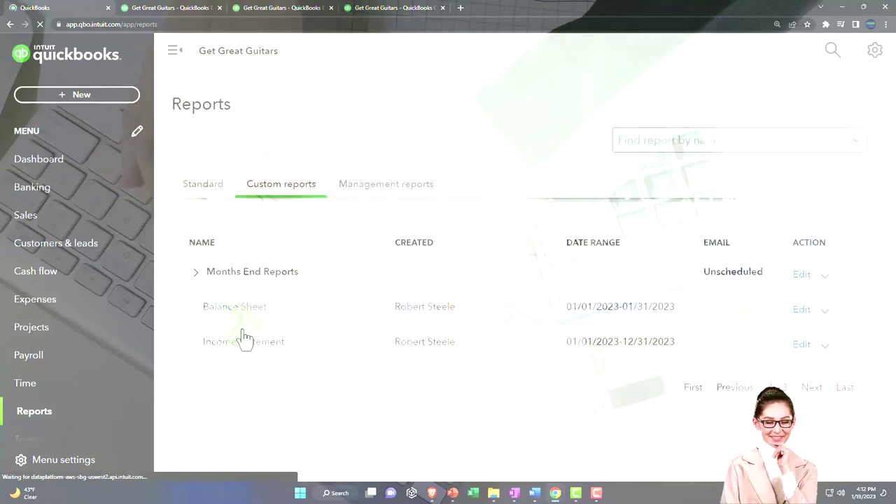
left_click(190, 8)
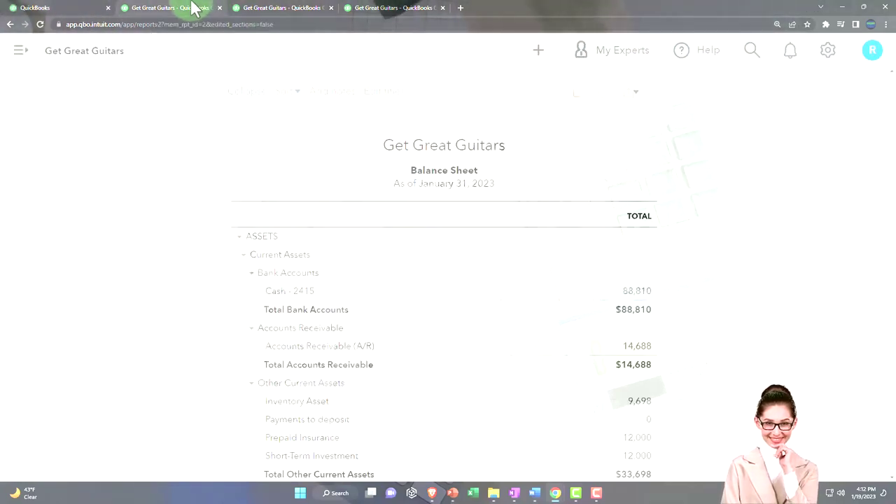
left_click(267, 8)
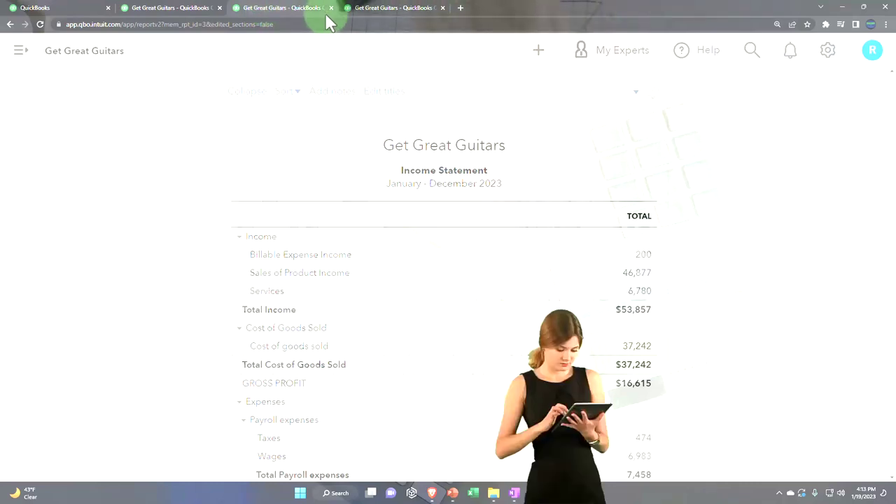
In the fourth browser tab, open the Transaction List by Date report from the standard reports' For my accountant section
left_click(370, 8)
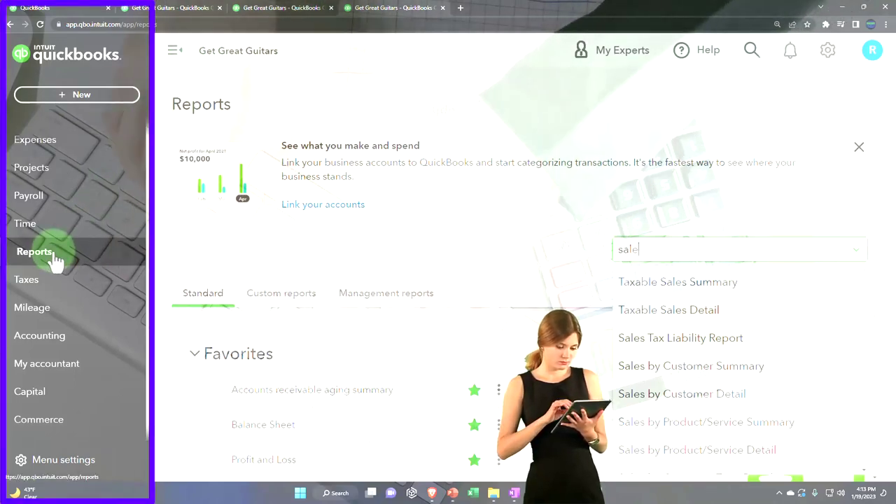
left_click(350, 259)
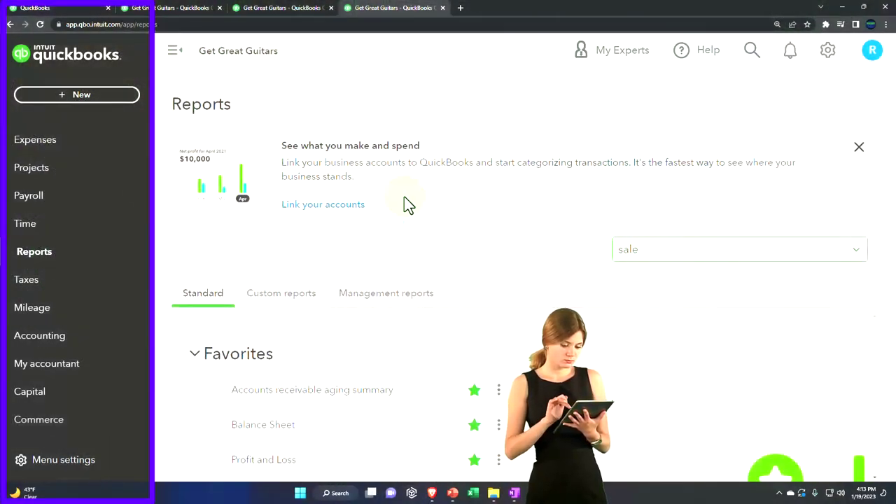
left_click(174, 59)
scroll(330, 373, "down", 10)
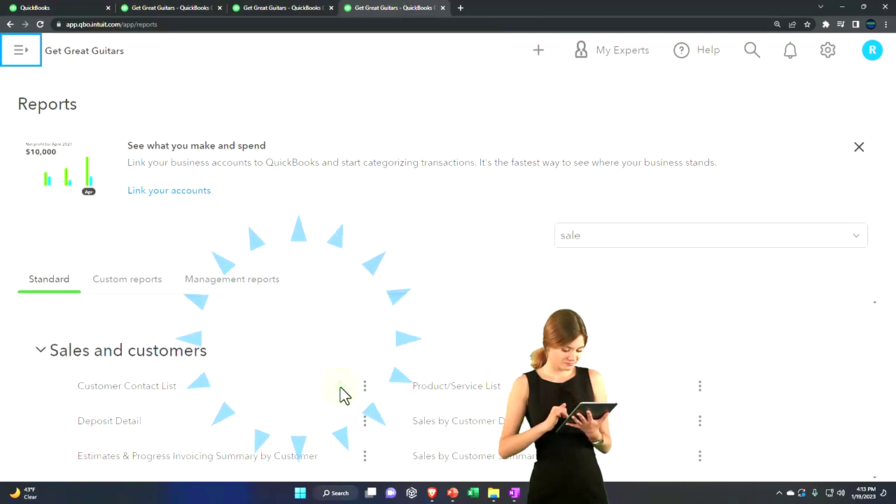
scroll(343, 397, "down", 15)
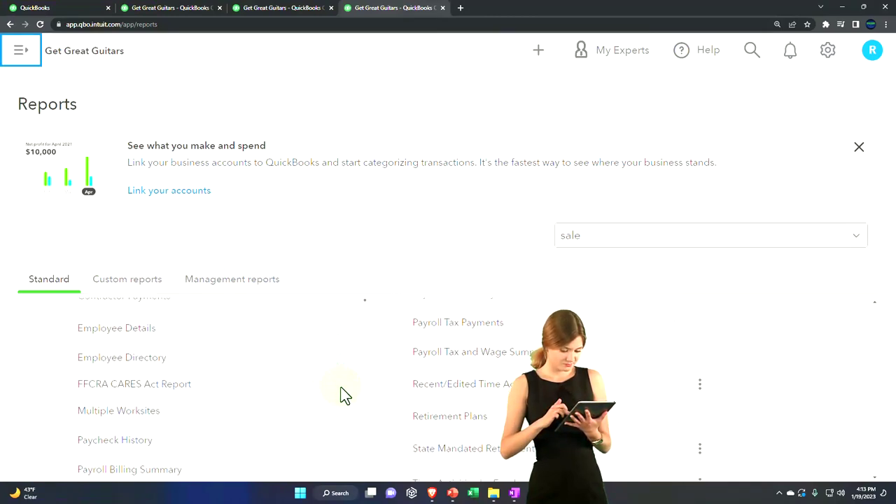
scroll(343, 396, "up", 10)
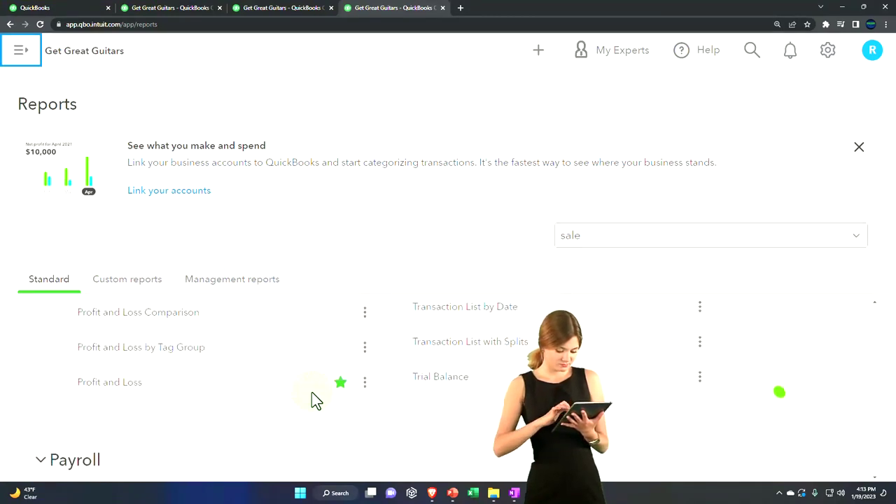
scroll(315, 401, "down", 2)
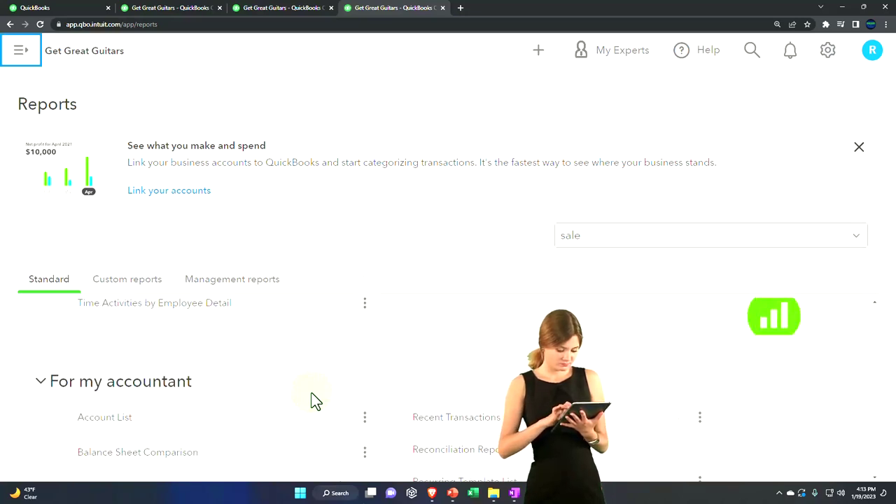
key("ctrl+minus")
scroll(391, 402, "down", 3)
left_click(365, 401)
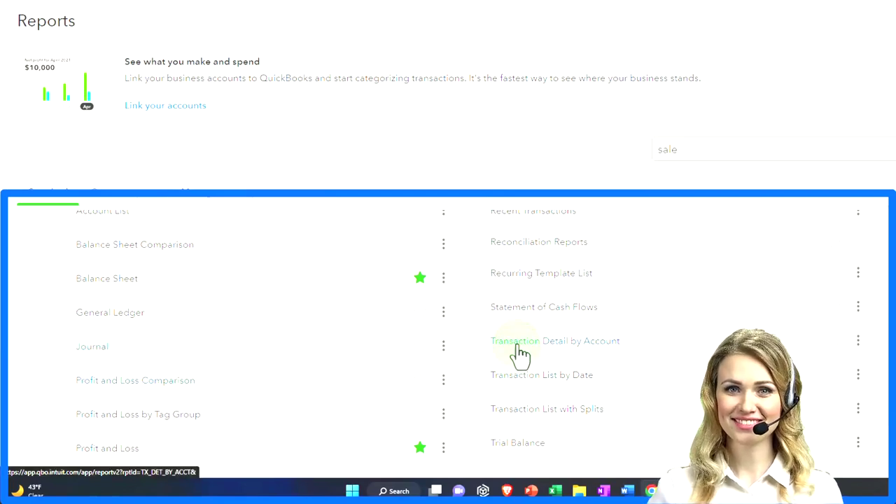
left_click(568, 378)
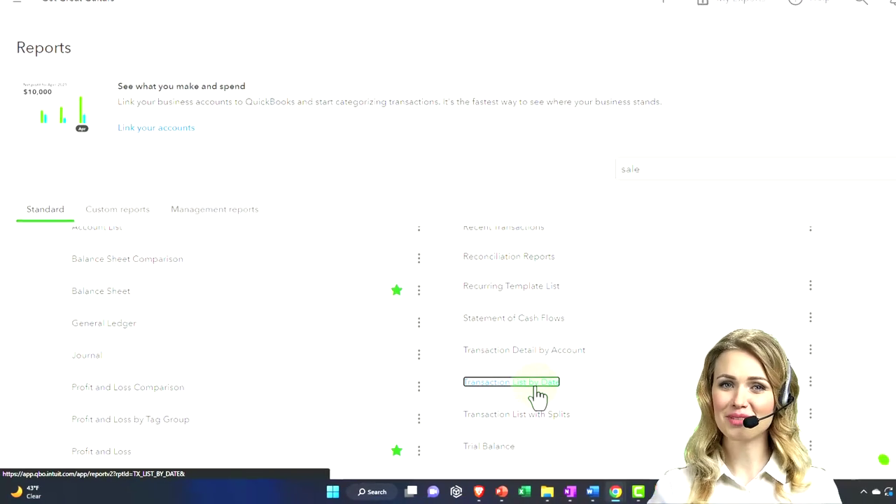
Set the Transaction List by Date report period to 01/01/2023 through 12/31/2023 and run the report
scroll(335, 313, "down", 3)
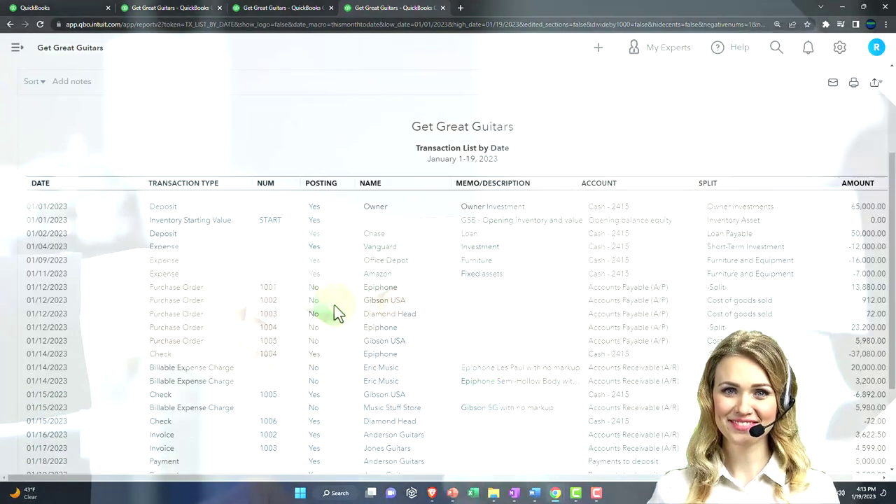
scroll(334, 313, "up", 3)
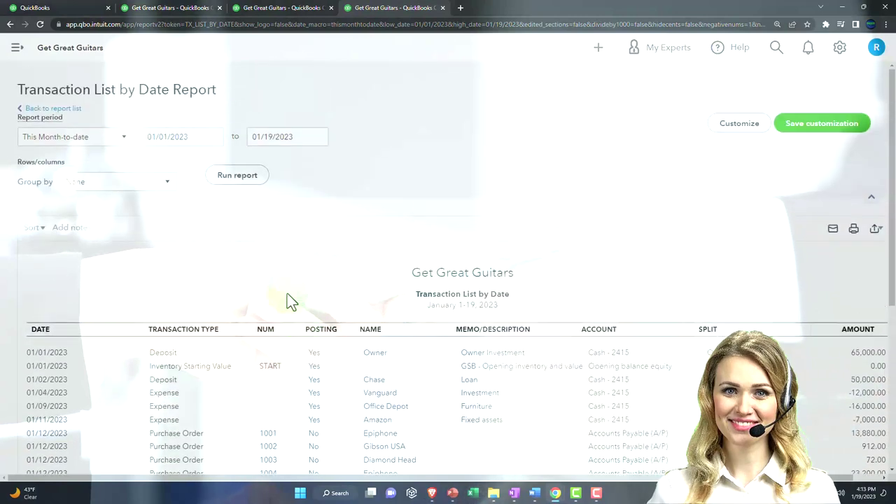
left_click_drag(197, 140, 98, 139)
type("010123")
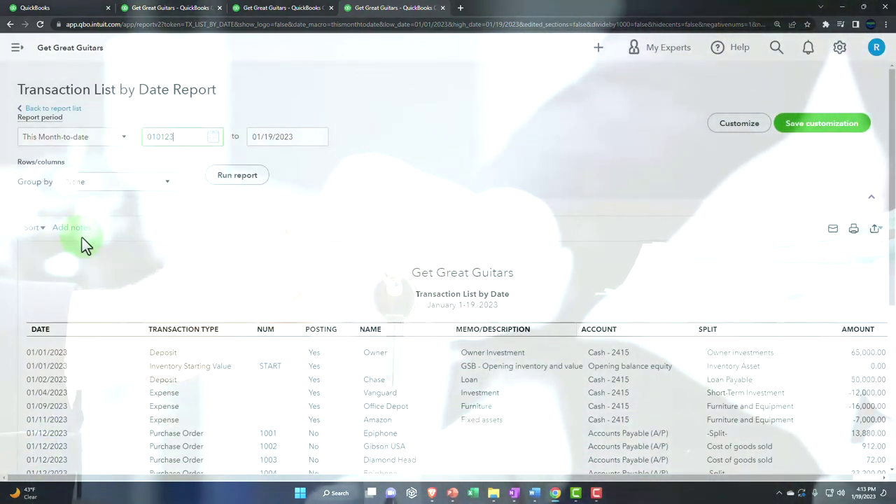
key("Tab")
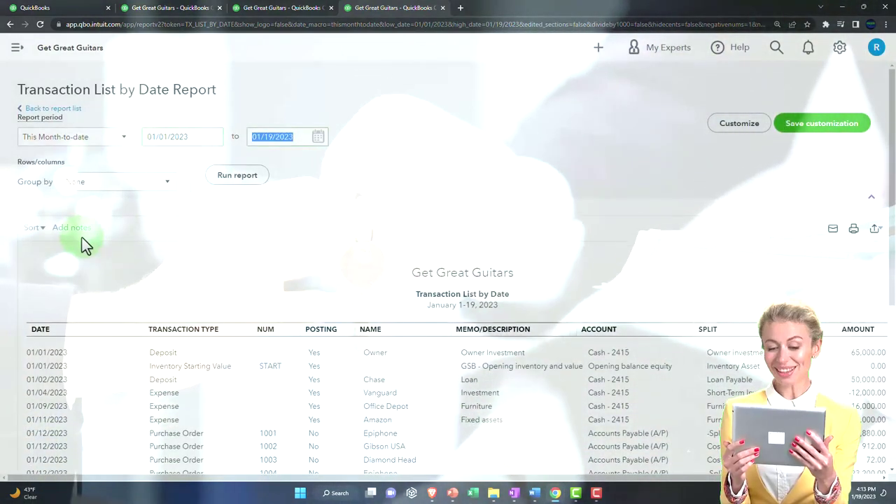
type("123123")
key("Tab")
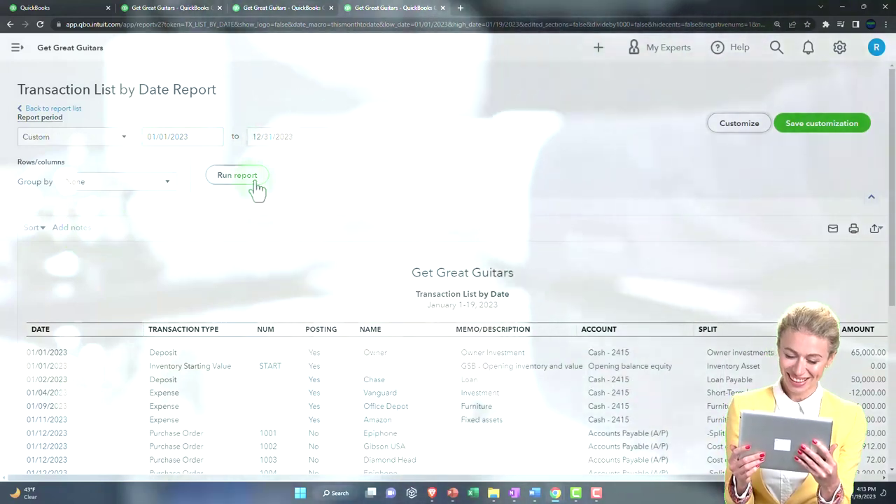
left_click(253, 179)
scroll(259, 189, "down", 2)
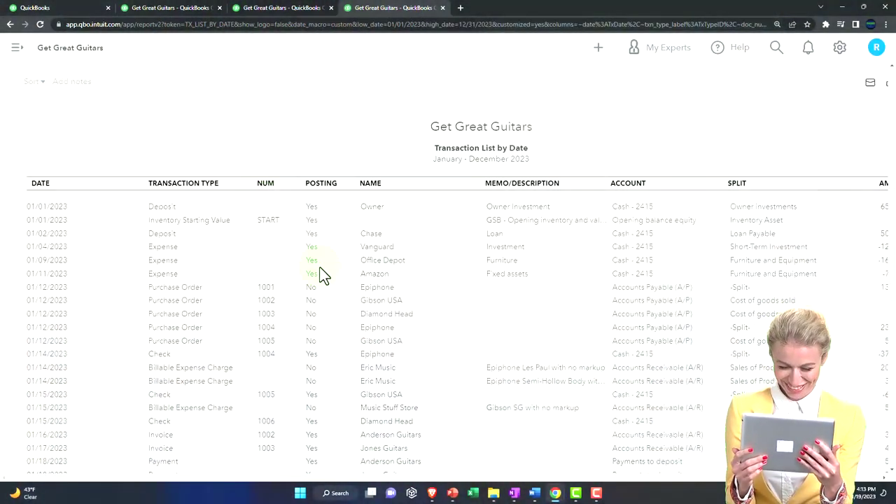
Review the Transaction List by Date entries, checking their dates, transaction types, accounts, splits and amounts
key("ctrl+minus")
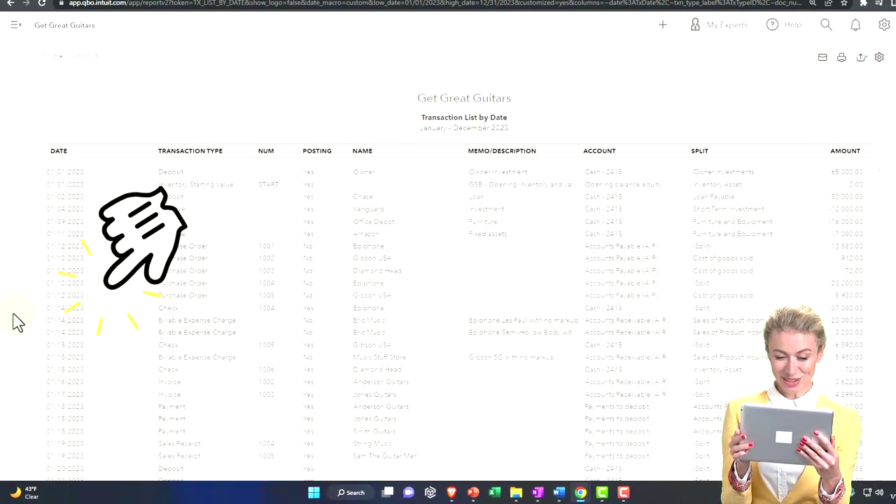
scroll(18, 323, "up", 2)
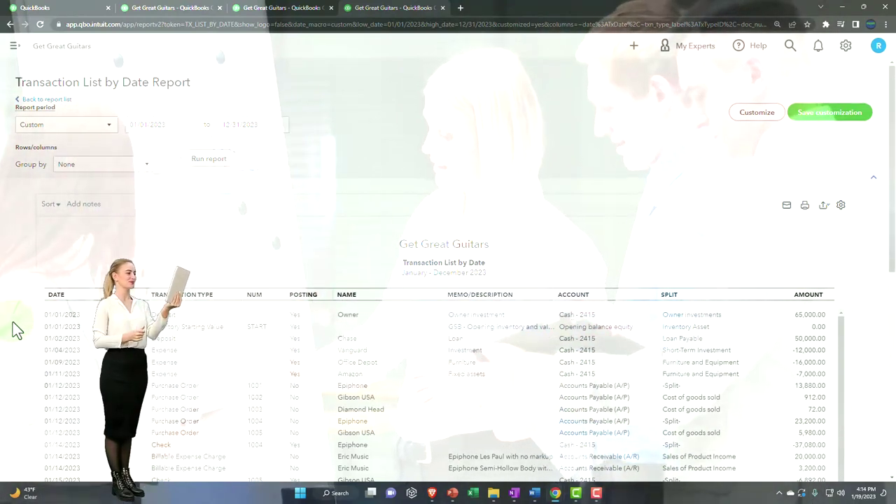
scroll(17, 329, "down", 2)
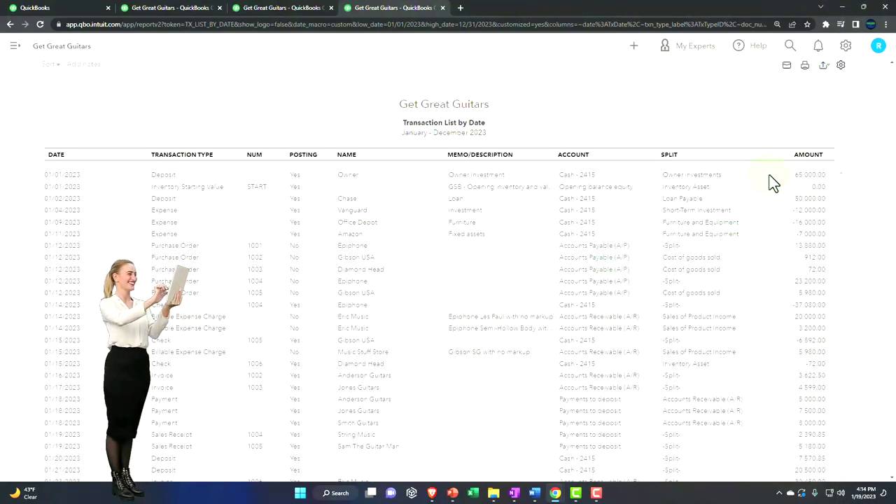
scroll(856, 260, "down", 1)
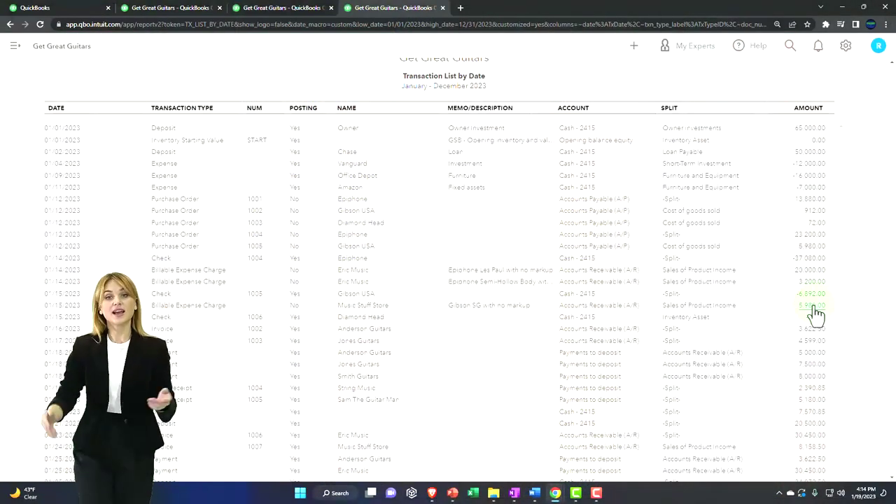
left_click(812, 307)
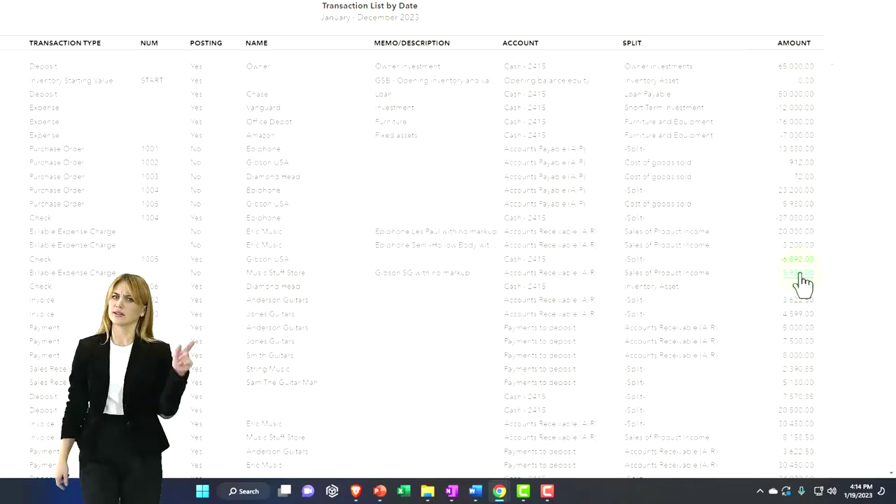
scroll(857, 283, "down", 3)
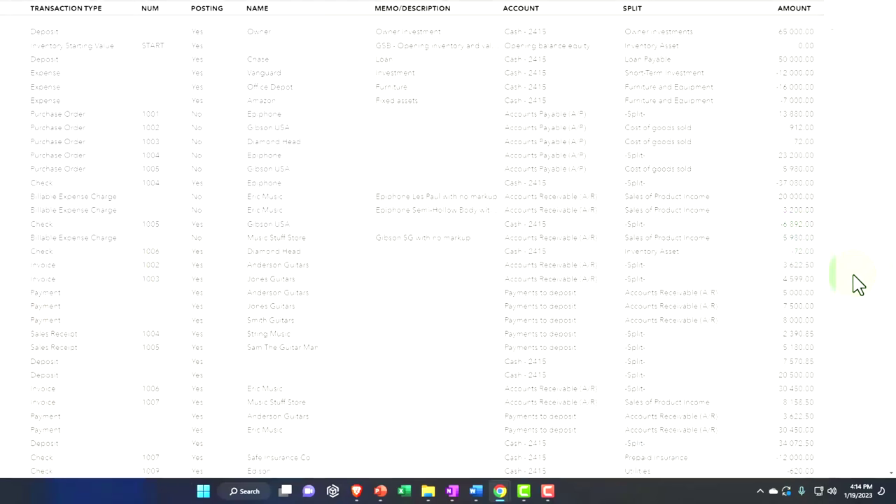
Look through the January invoices, payments, deposits and checks in the Transaction List by Date
left_click(861, 312)
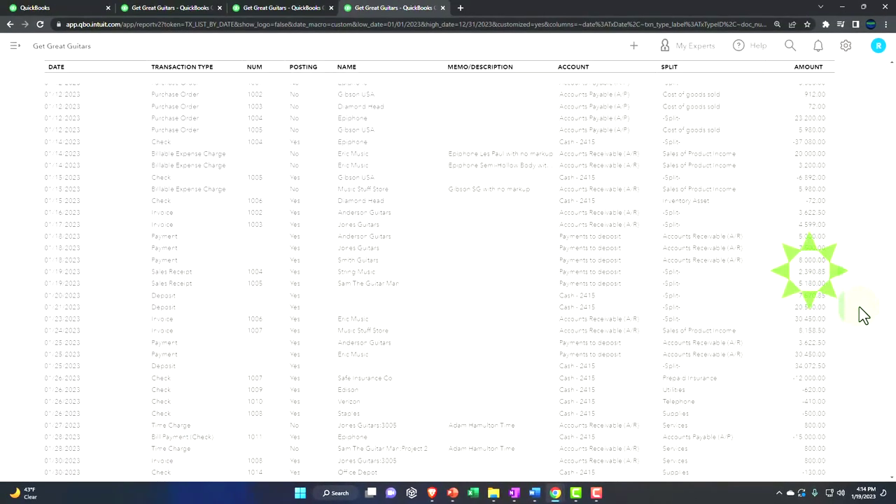
scroll(861, 314, "down", 1)
scroll(560, 341, "up", 10)
left_click(469, 22)
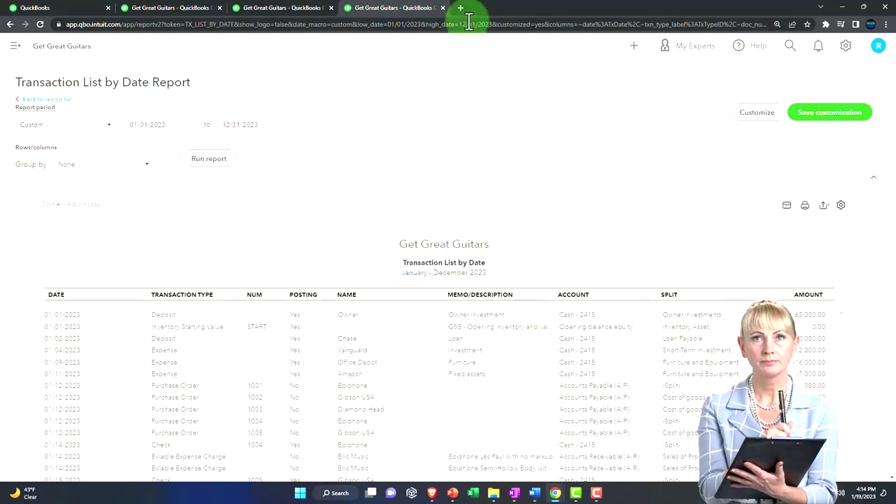
left_click(460, 9)
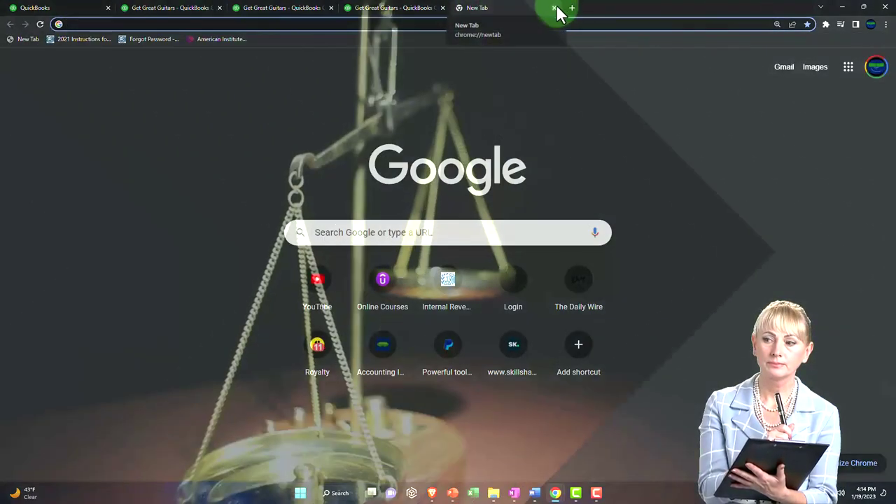
left_click(554, 8)
Duplicate the Transaction List by Date browser tab and open the standard reports list in the fourth tab
right_click(408, 14)
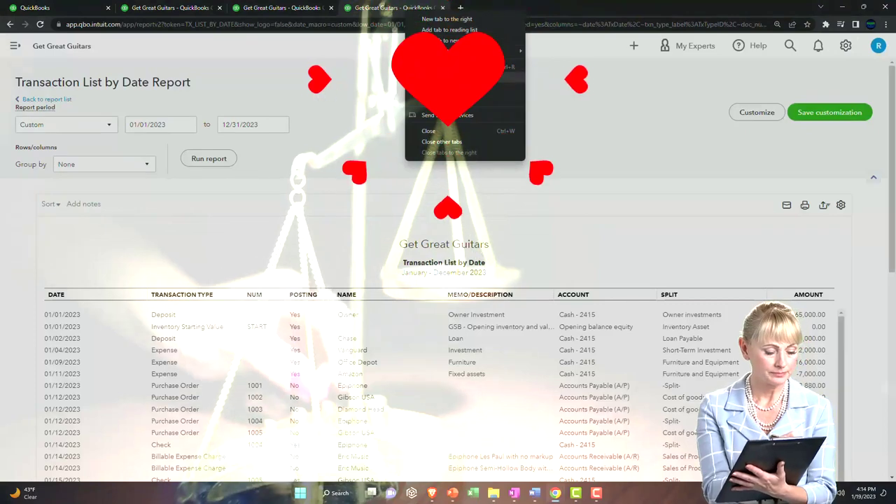
left_click(459, 23)
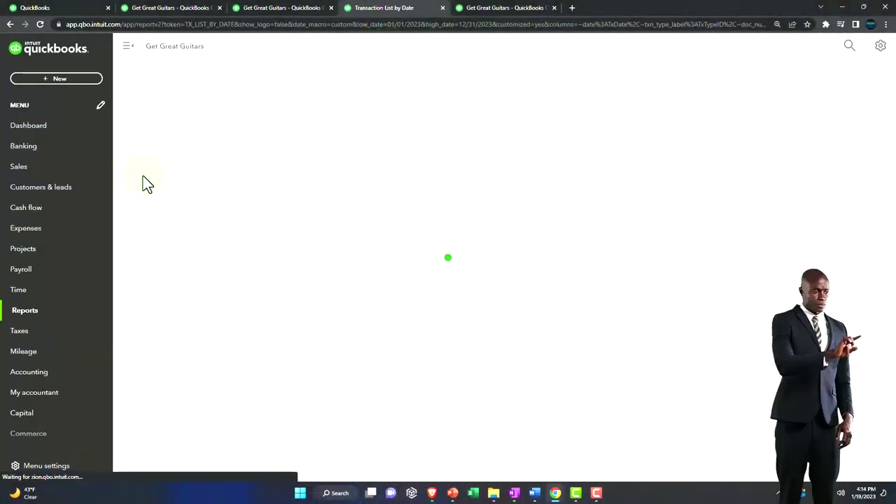
left_click(34, 311)
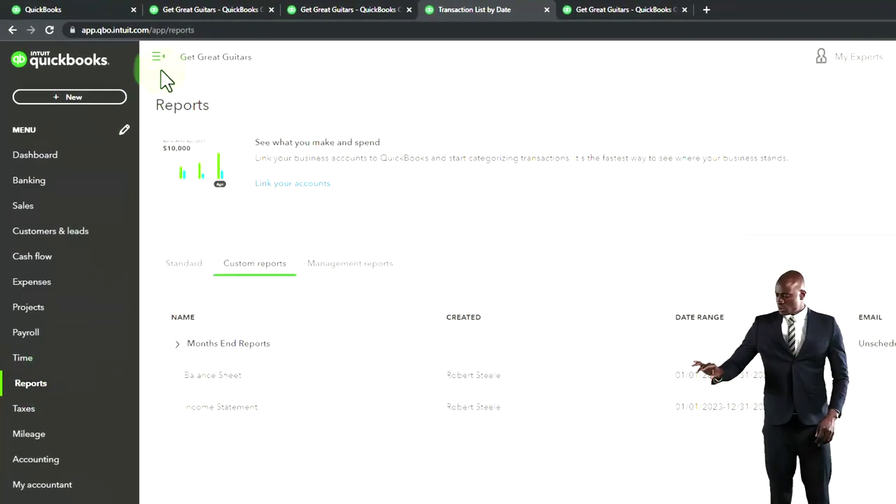
left_click(157, 56)
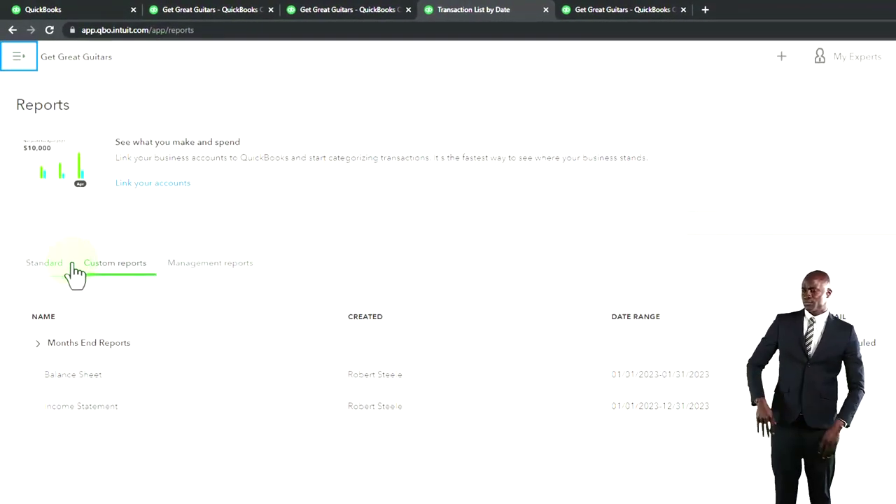
left_click(45, 266)
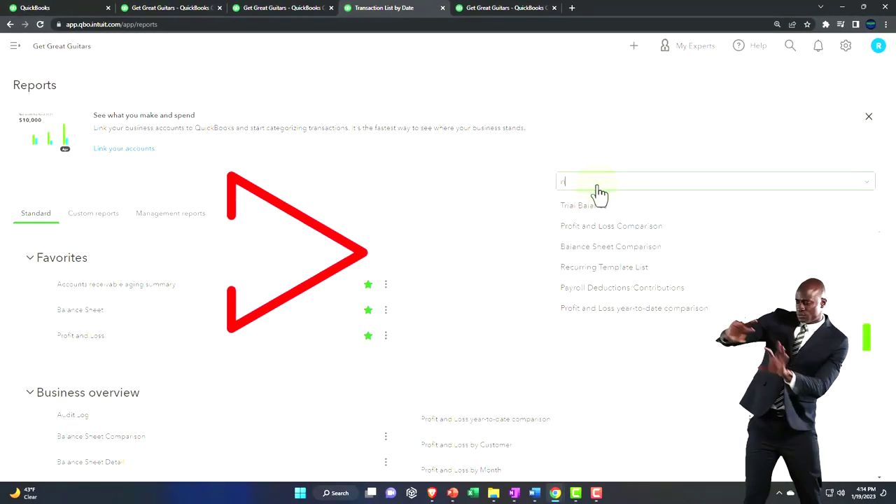
Find and open the Trial Balance report, and run it for 01/01/2023 through 01/31/2023
type("Tr")
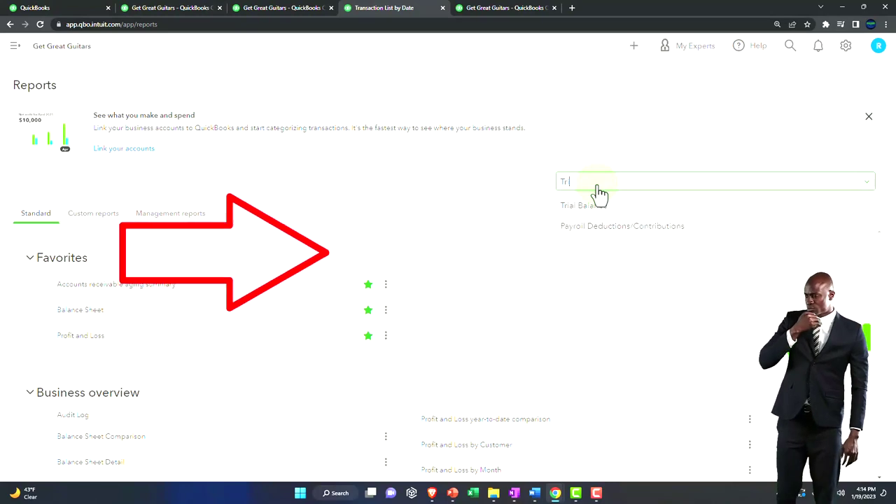
key("Down")
key("Return")
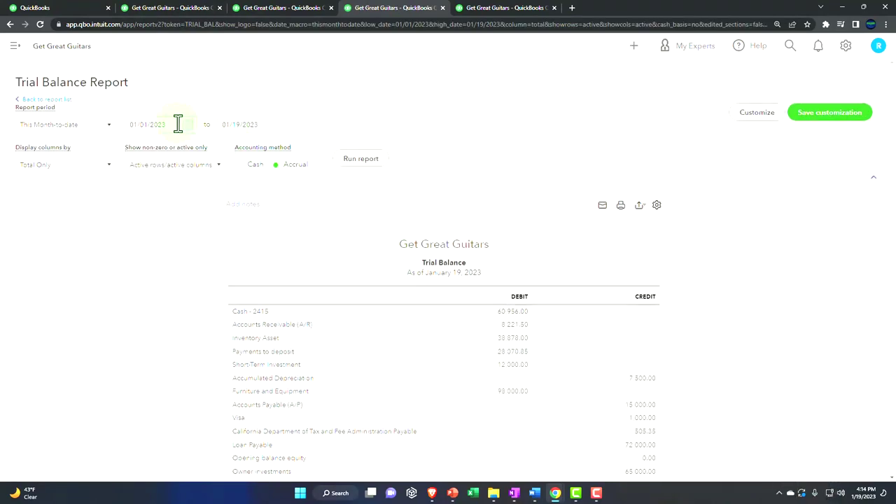
type("010123")
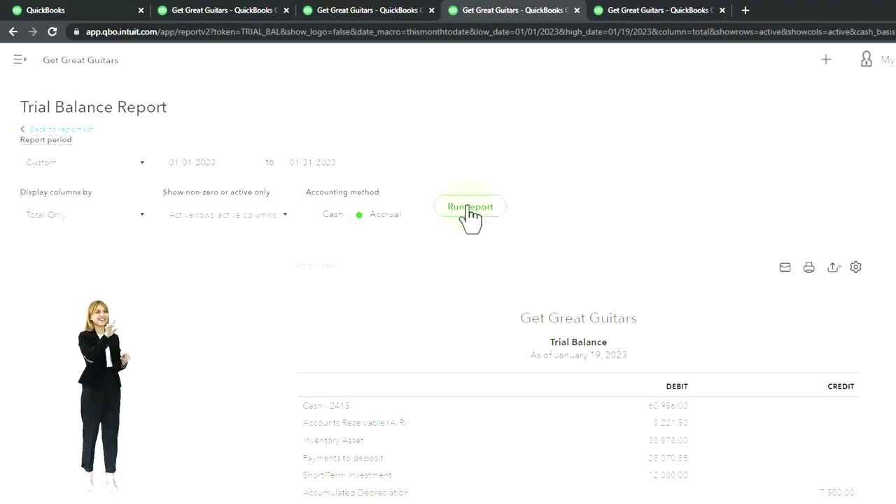
left_click(468, 207)
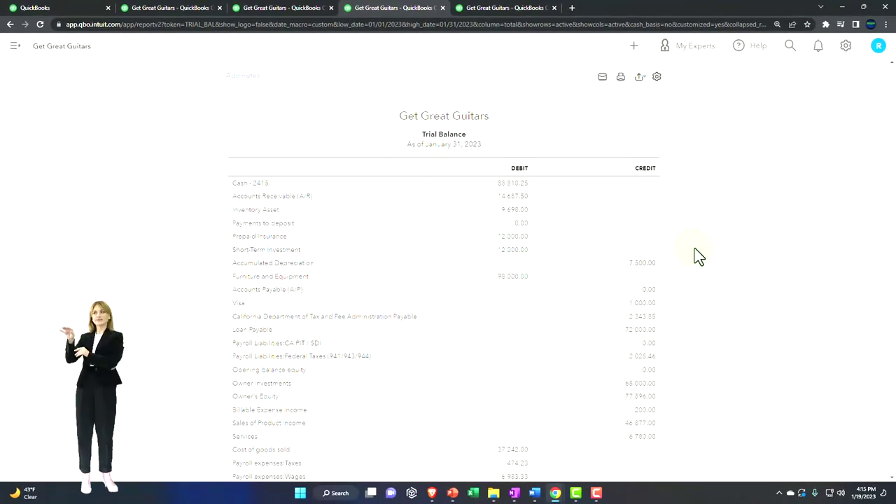
Enlarge the January 2023 Trial Balance and review its account debits and credits down to the total row
key("ctrl+plus")
key("ctrl+plus")
key("ctrl+plus")
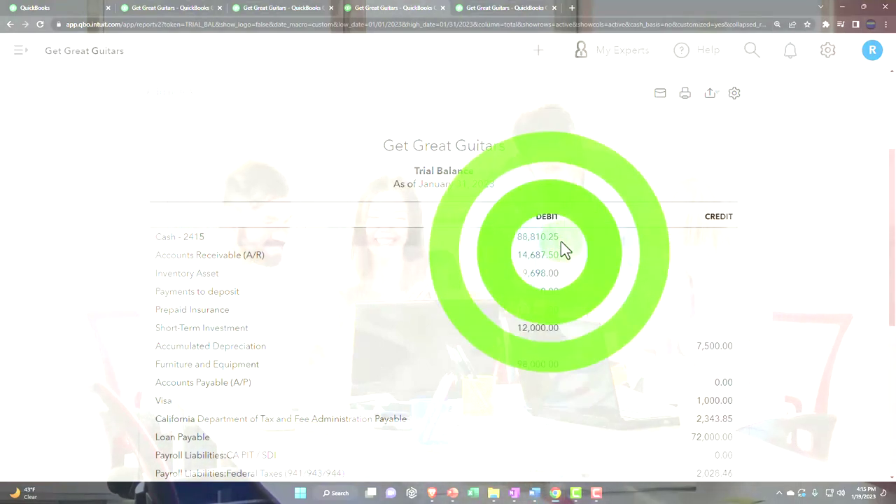
scroll(700, 249, "down", 2)
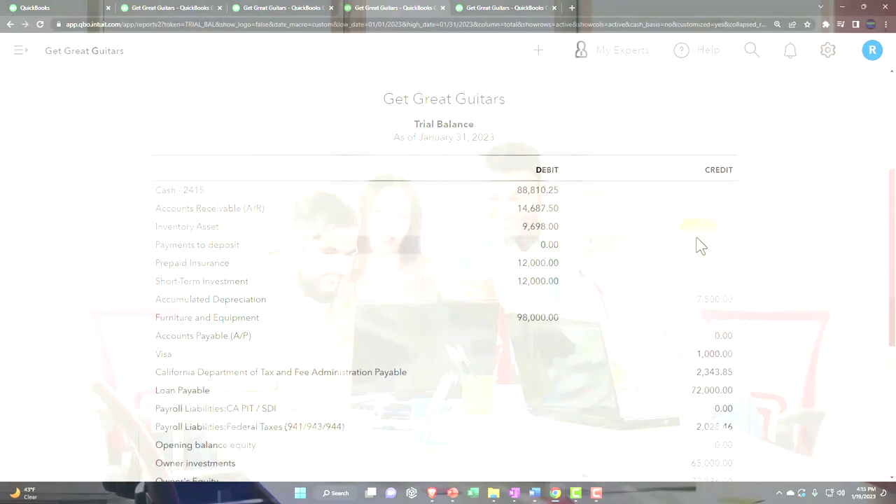
scroll(700, 245, "down", 4)
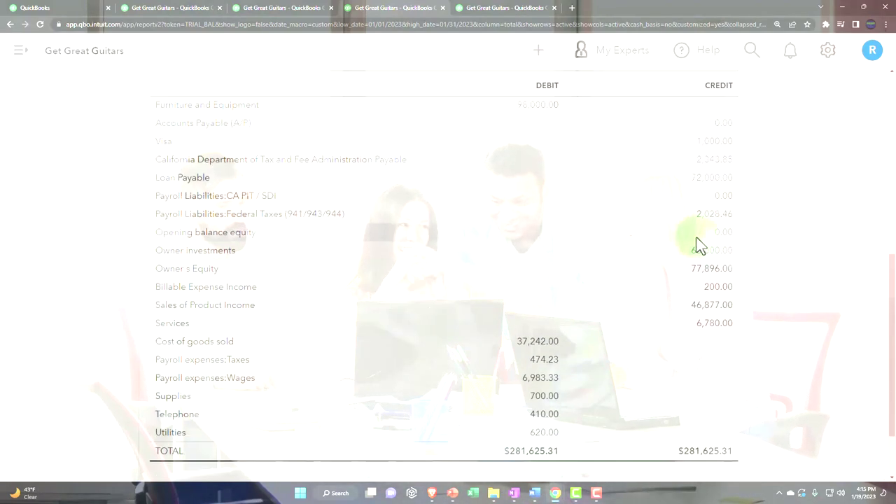
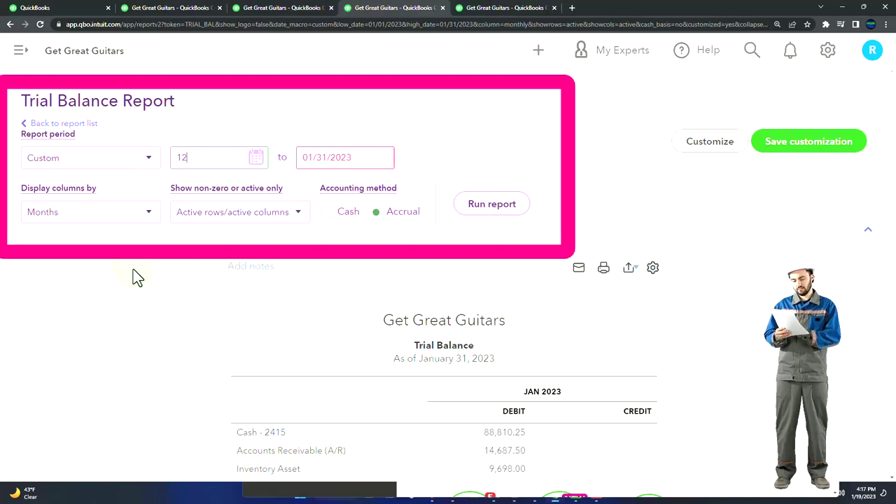
Run the Trial Balance for 12/31/2022 through 12/31/2022 and review the prior year-end account balances
type("31/2022")
key("Tab")
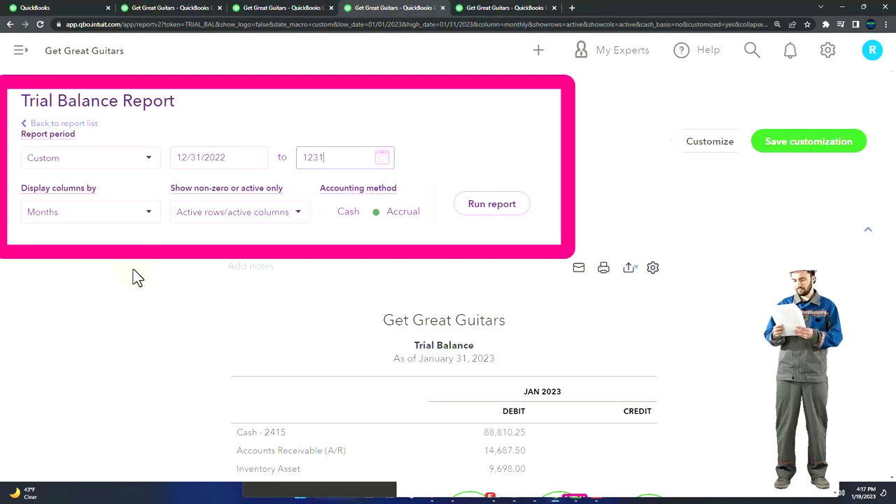
type("123122")
key("Tab")
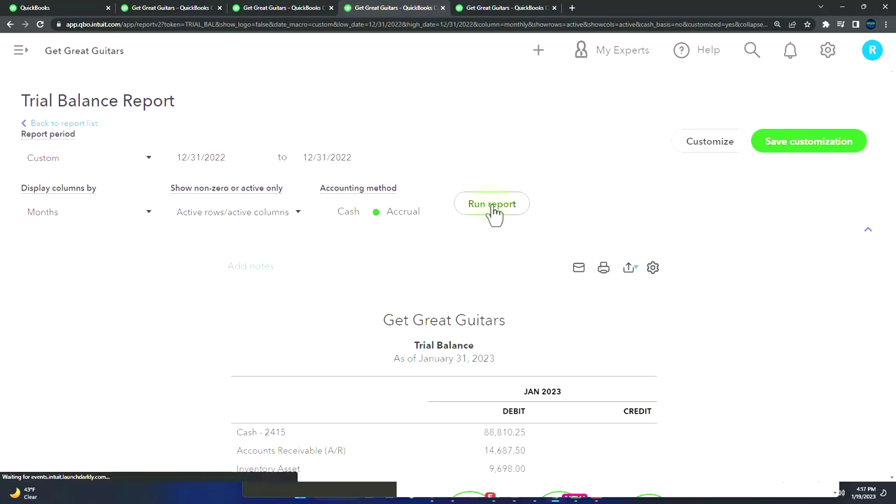
left_click(492, 205)
scroll(647, 302, "down", 3)
scroll(663, 313, "down", 1)
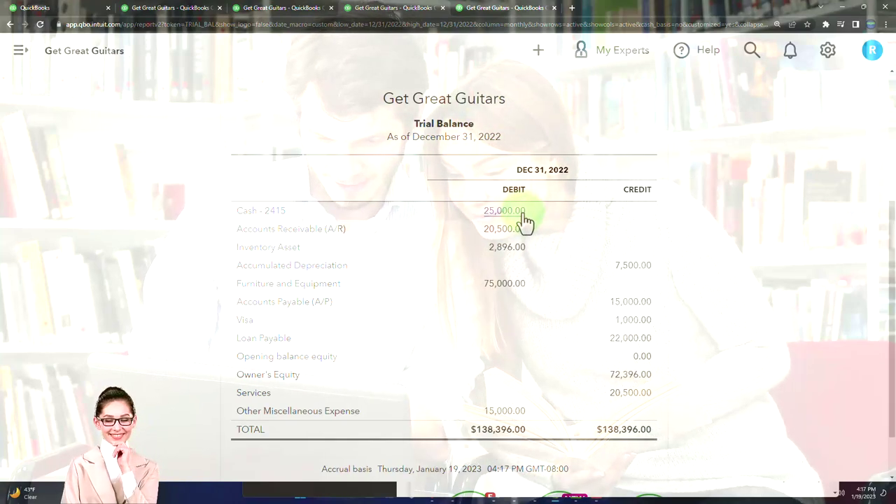
Set the Trial Balance report period to 01/01/2023 through 01/31/2023 and run the report
scroll(525, 220, "up", 2)
scroll(338, 151, "up", 1)
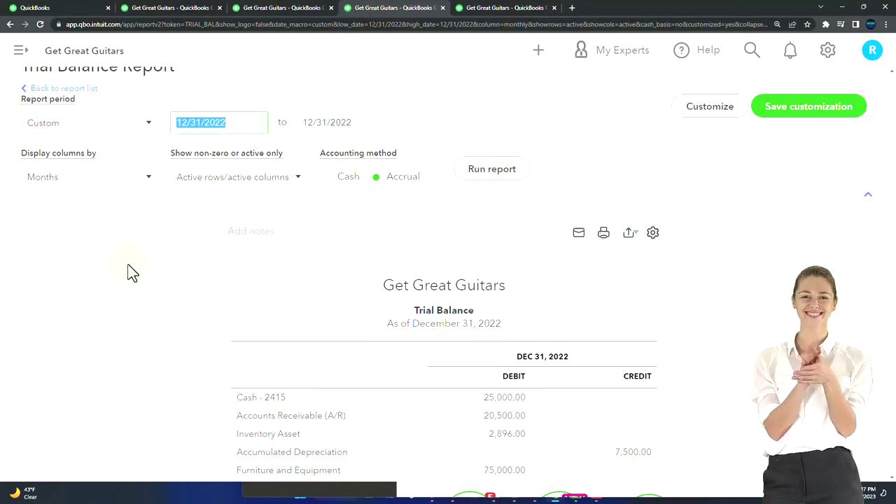
type("010")
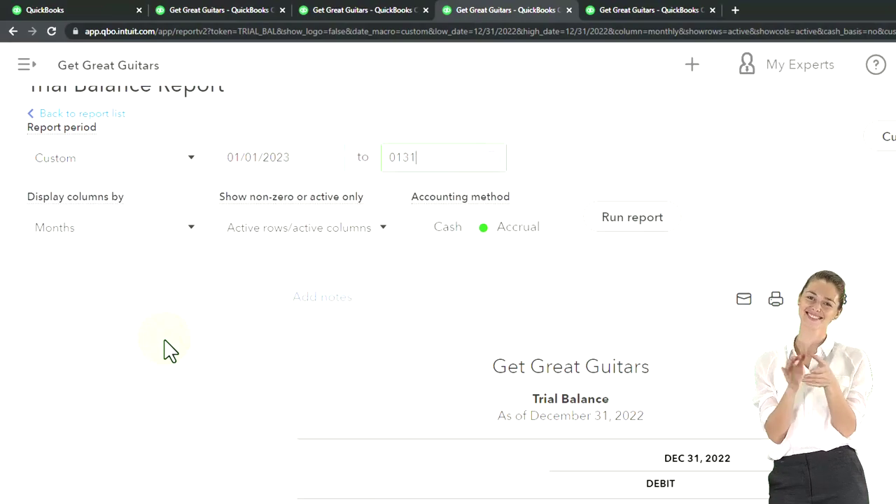
left_click(632, 217)
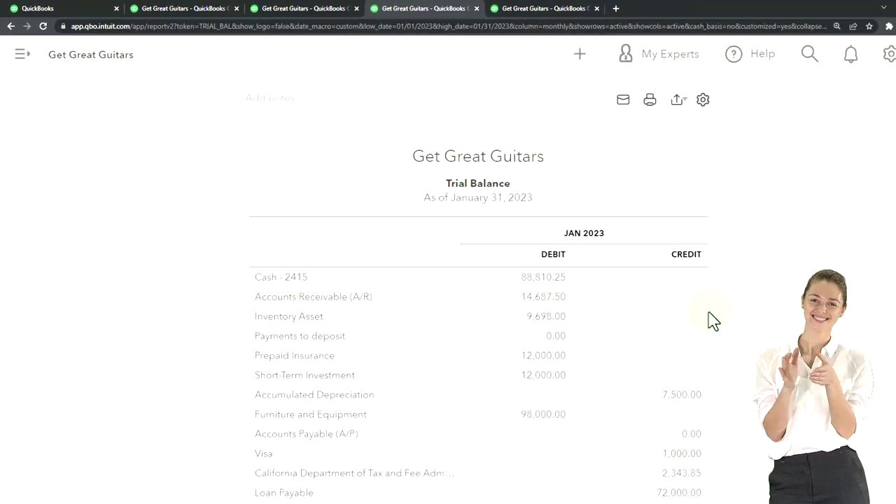
Examine the monthly Trial Balance as of January 31, 2023, checking the debit and credit balances by account
scroll(693, 315, "down", 1)
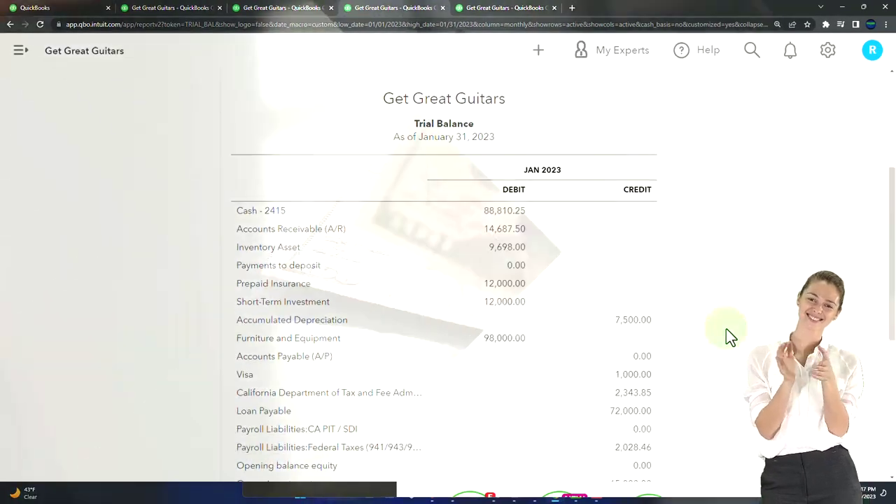
scroll(726, 329, "down", 2)
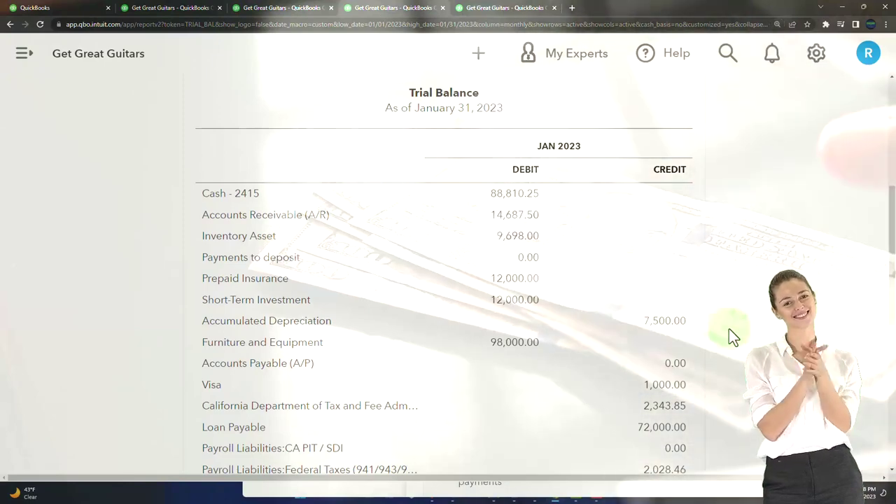
scroll(728, 329, "up", 2)
scroll(378, 144, "up", 2)
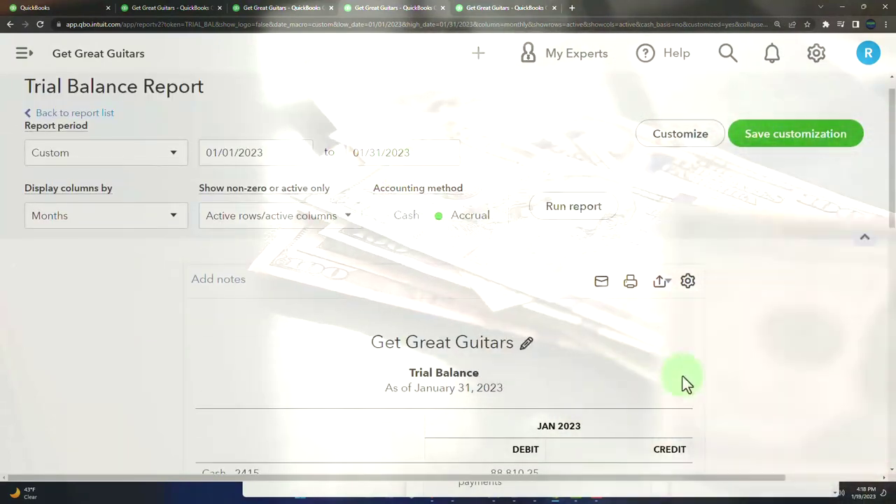
scroll(681, 382, "down", 3)
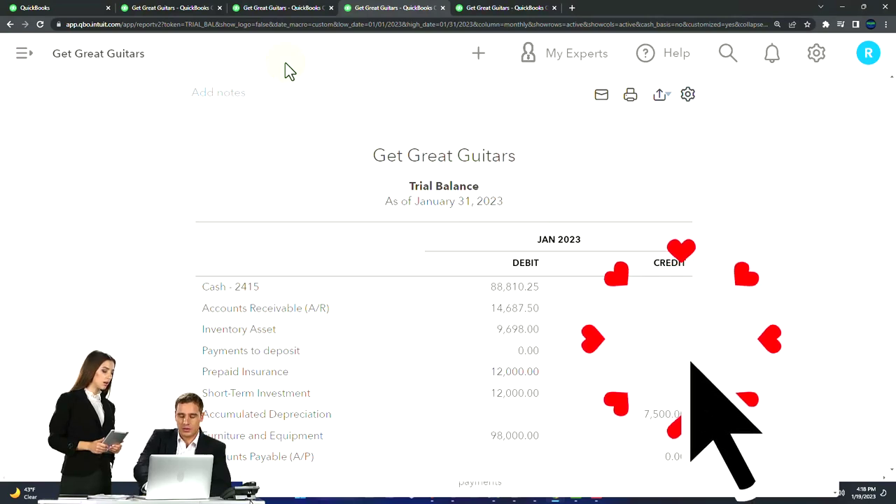
View the Income Statement tab, return to the Transaction List by Date tab, and zoom out to fit all report columns
left_click(276, 8)
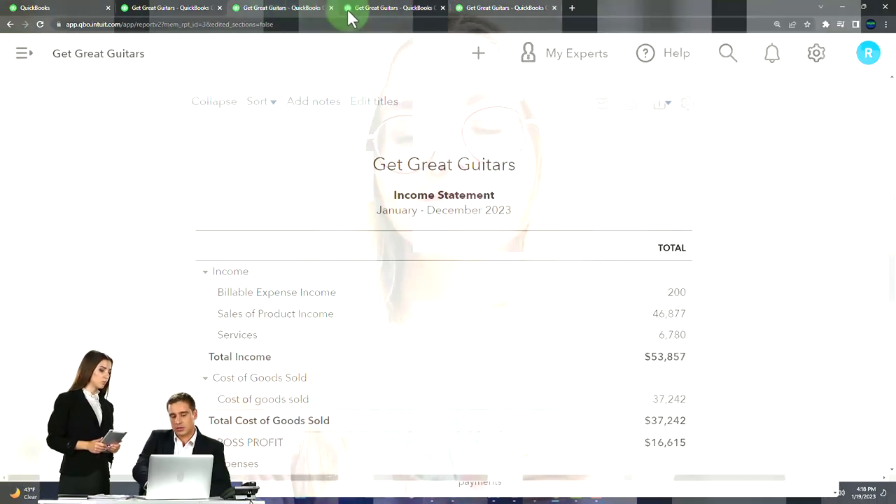
left_click(392, 7)
left_click(475, 8)
scroll(504, 216, "down", 8)
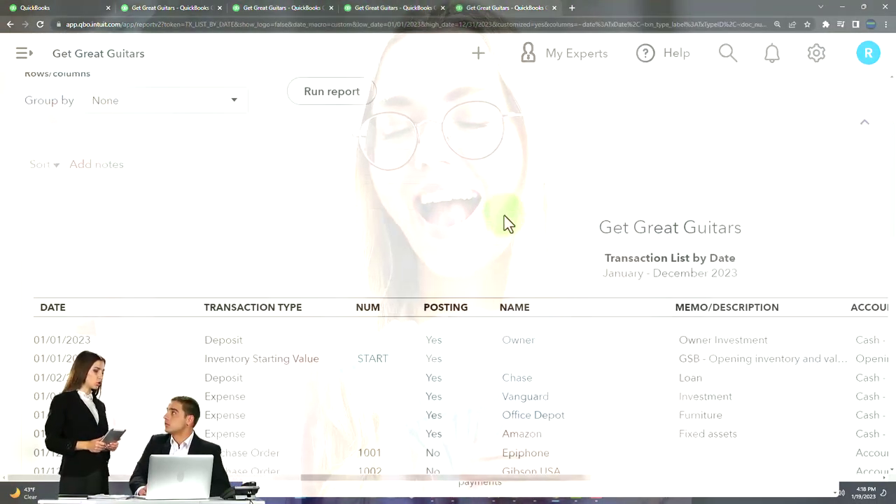
key("ctrl+minus")
key("ctrl+minus")
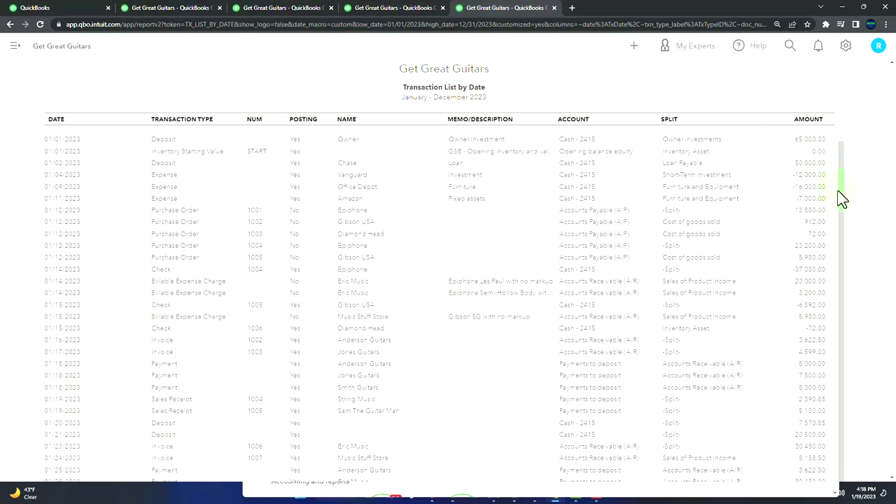
Review the Transaction List by Date entries from the opening deposit through the January 31 payroll and journal entries
scroll(826, 258, "down", 1)
left_click(826, 259)
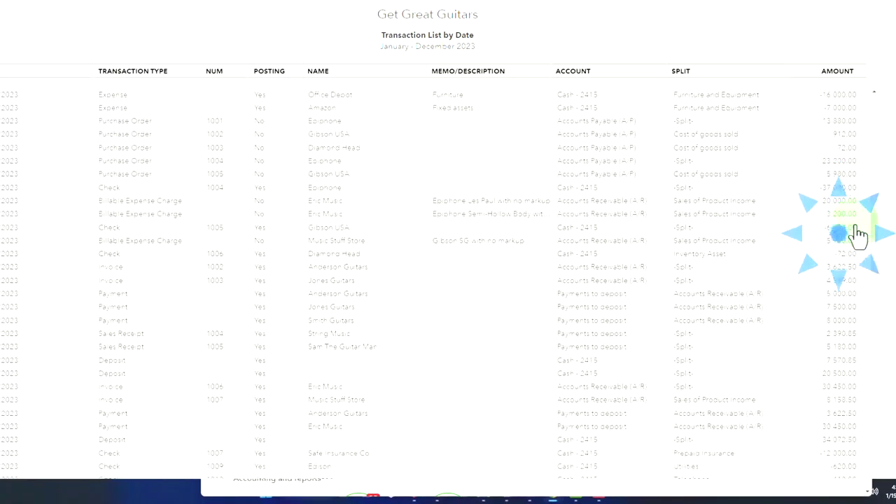
scroll(858, 236, "down", 1)
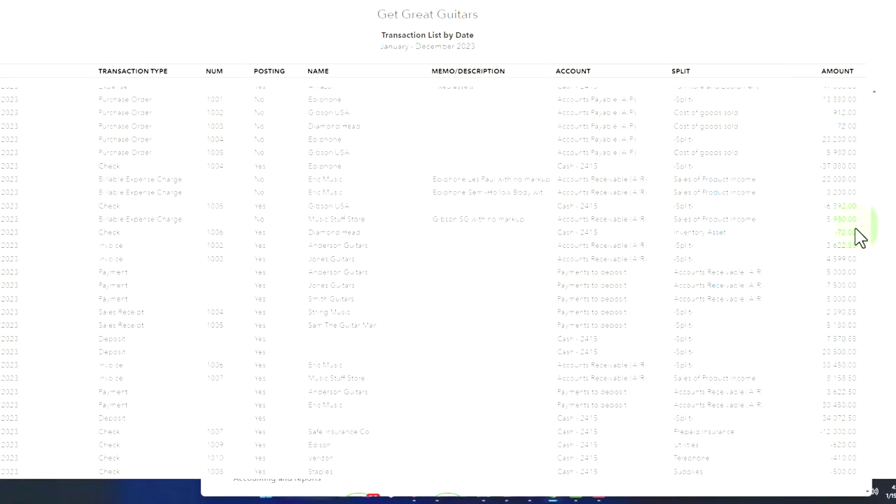
scroll(854, 258, "down", 5)
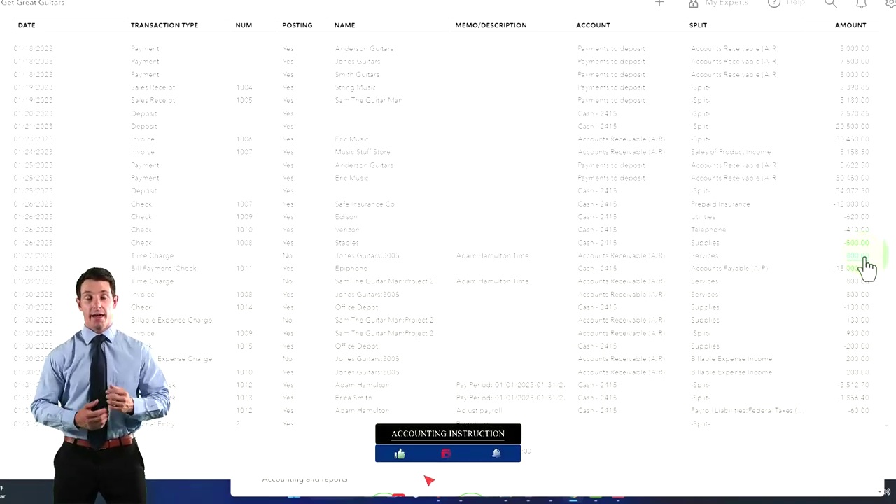
scroll(866, 267, "down", 1)
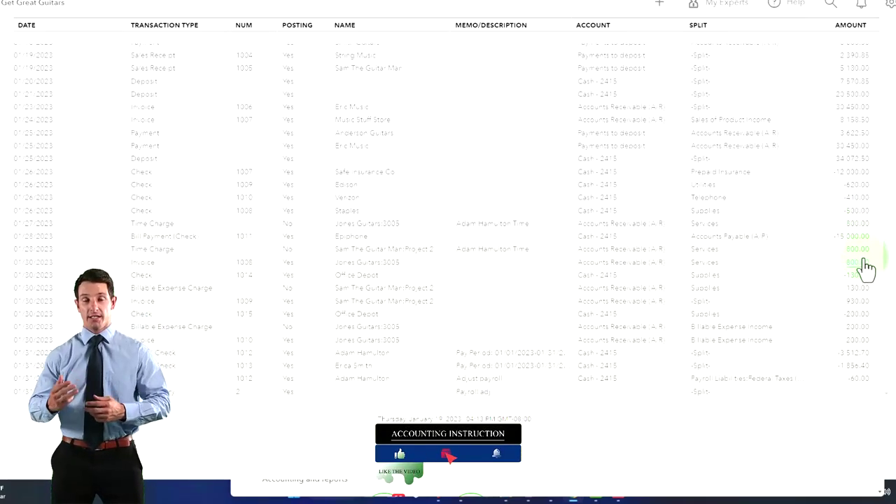
scroll(310, 287, "up", 10)
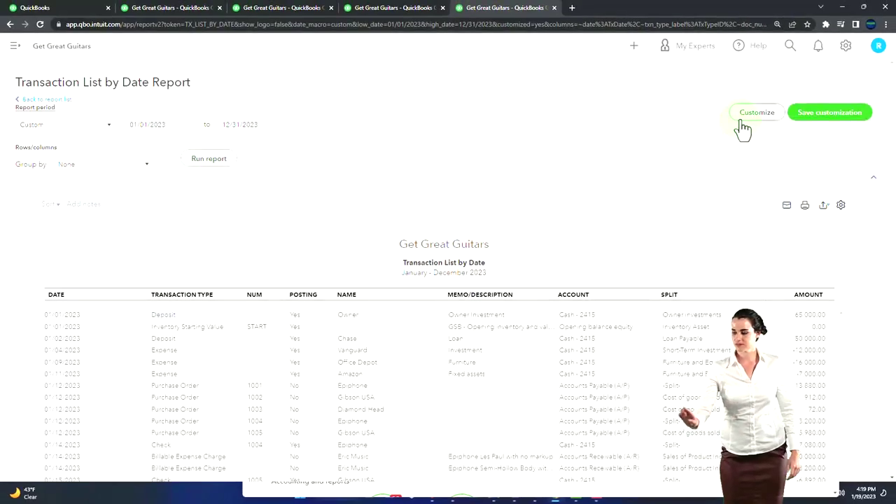
scroll(169, 313, "down", 2)
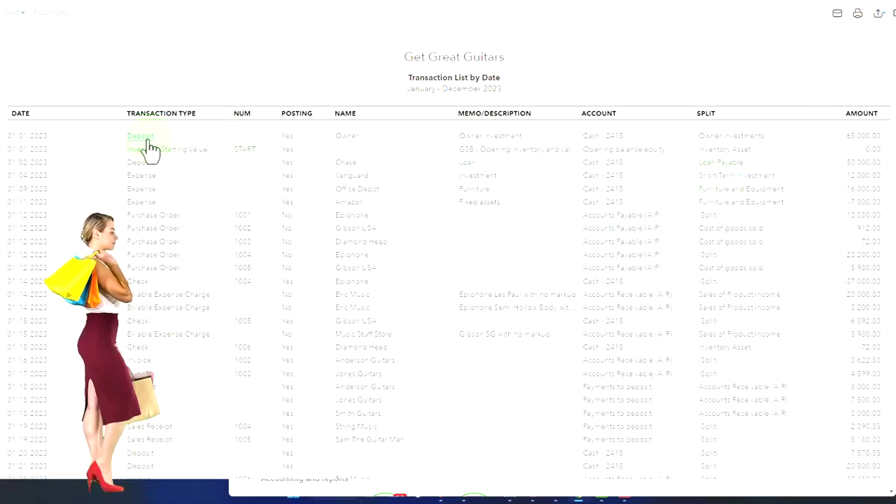
Examine the posting, account and split columns of the 2023 Transaction List by Date down to its final payroll entries
left_click(591, 141)
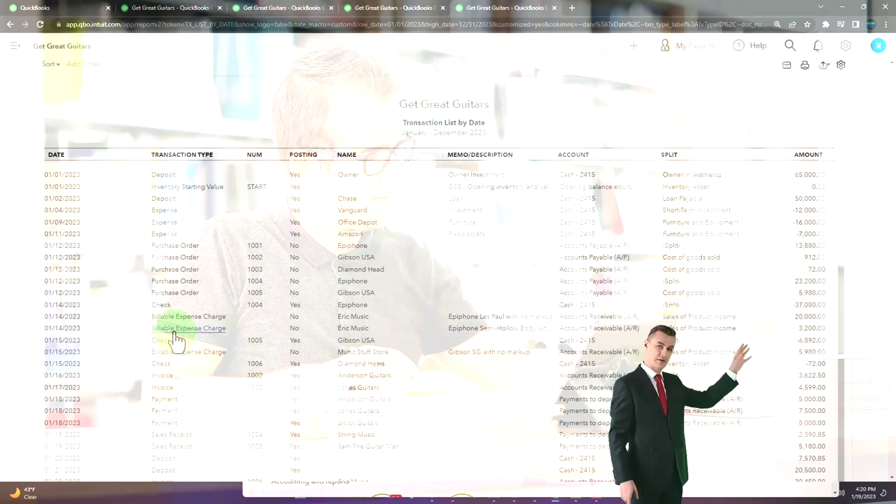
scroll(179, 347, "down", 1)
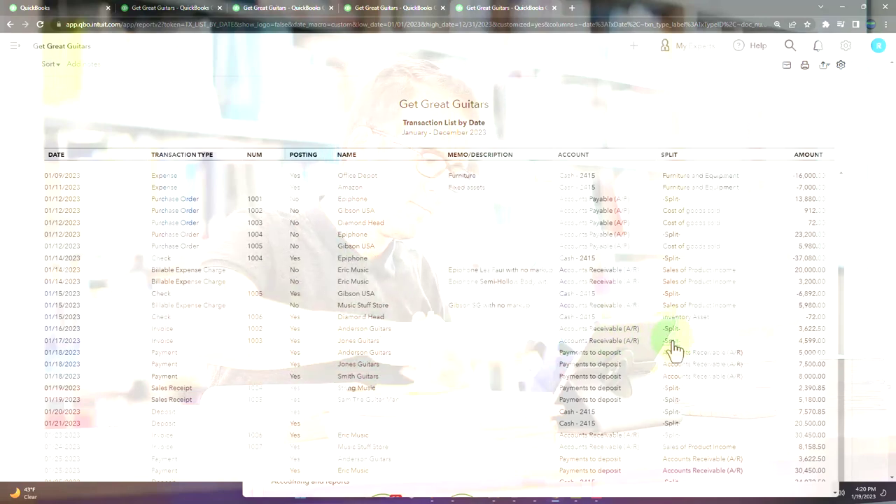
scroll(674, 348, "down", 1)
scroll(674, 348, "down", 5)
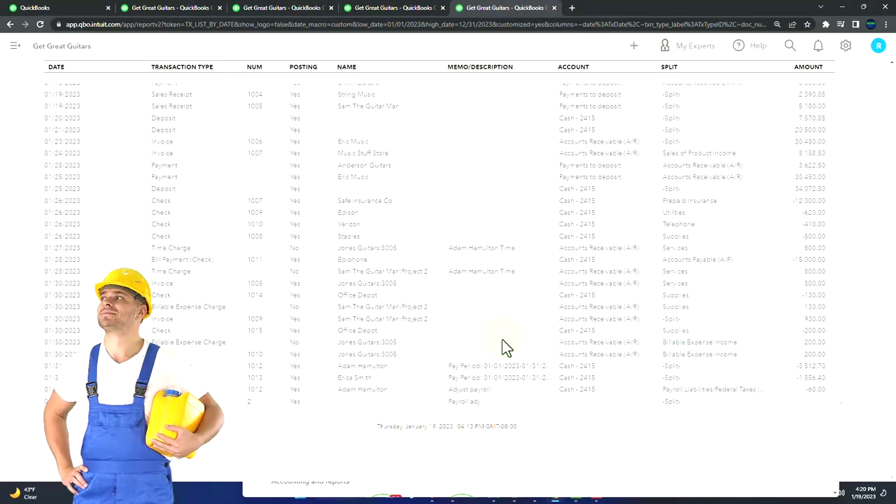
Return to the report list and open the Journal report from the For my accountant section
scroll(279, 344, "up", 6)
scroll(279, 343, "up", 3)
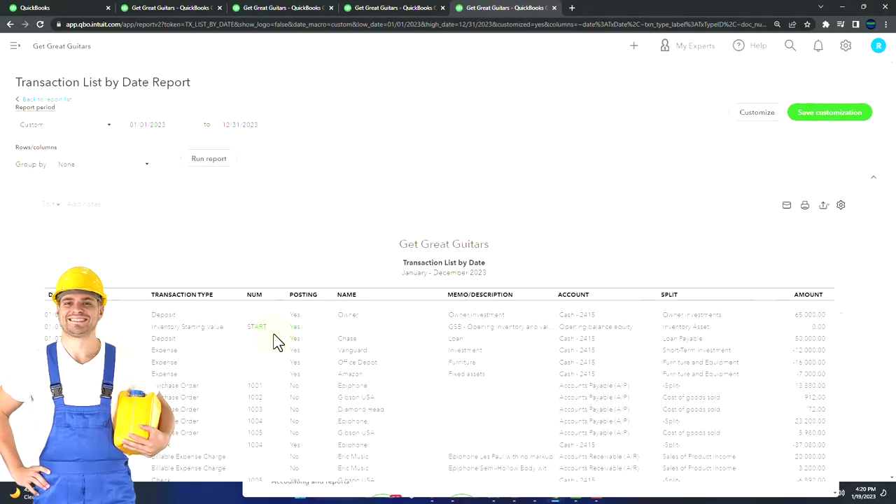
left_click(63, 100)
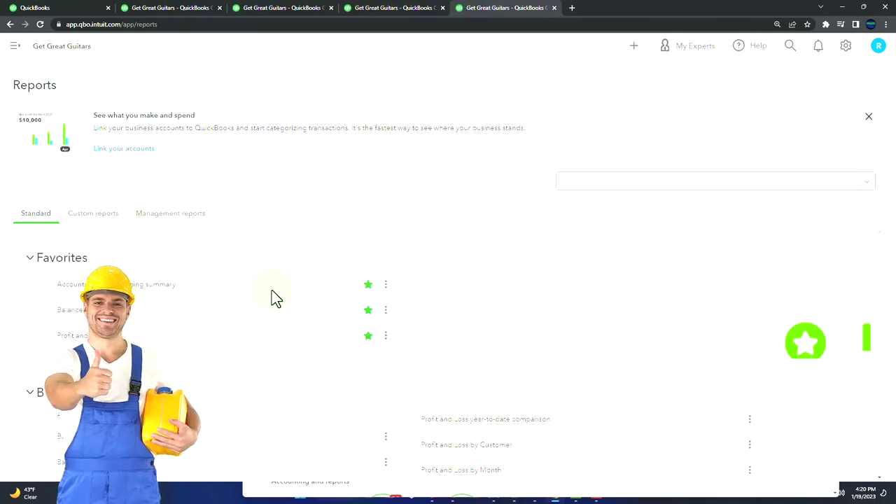
scroll(655, 308, "down", 3)
scroll(588, 335, "down", 15)
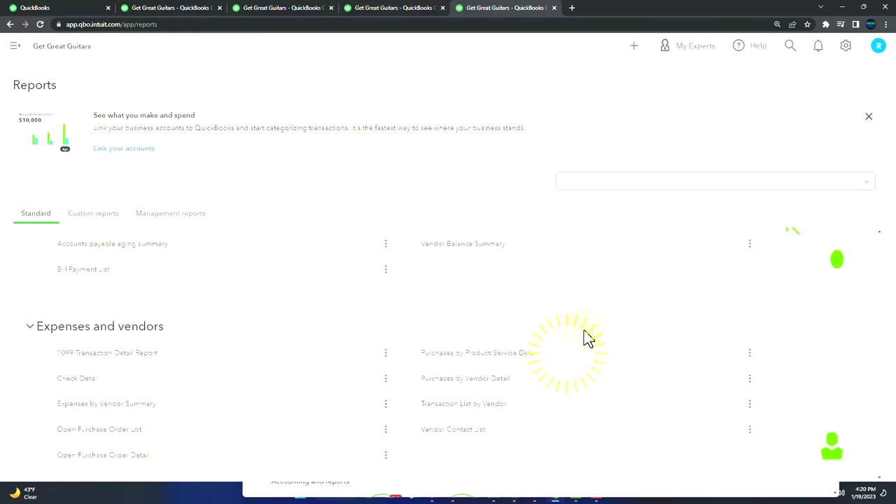
scroll(588, 338, "down", 3)
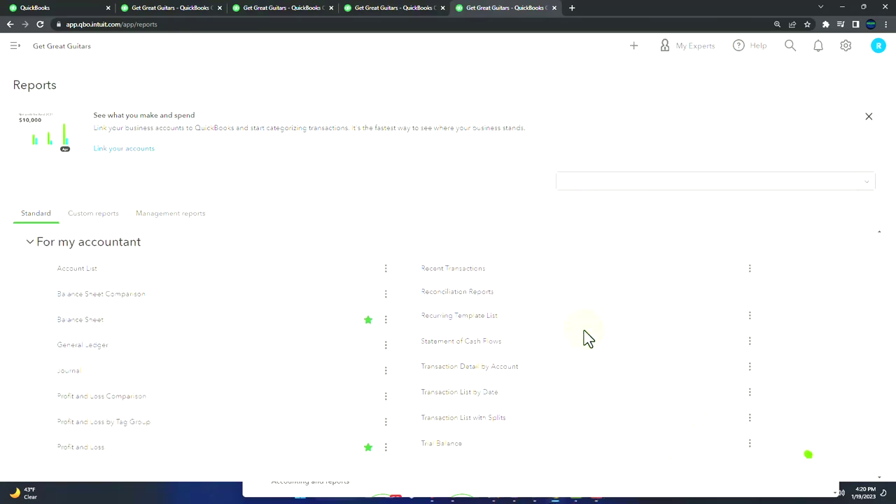
left_click(77, 332)
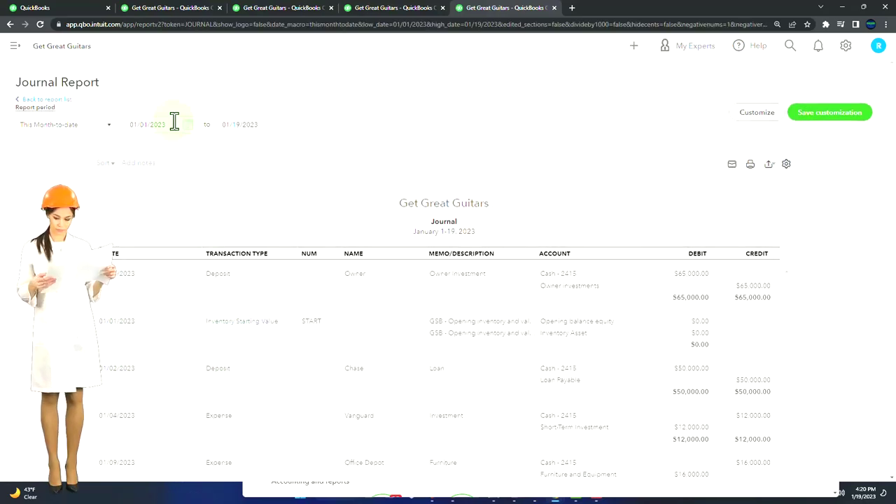
Set the Journal report period to 01/01/2023 through 01/31/2023 and run the report
left_click(174, 122)
type("01012")
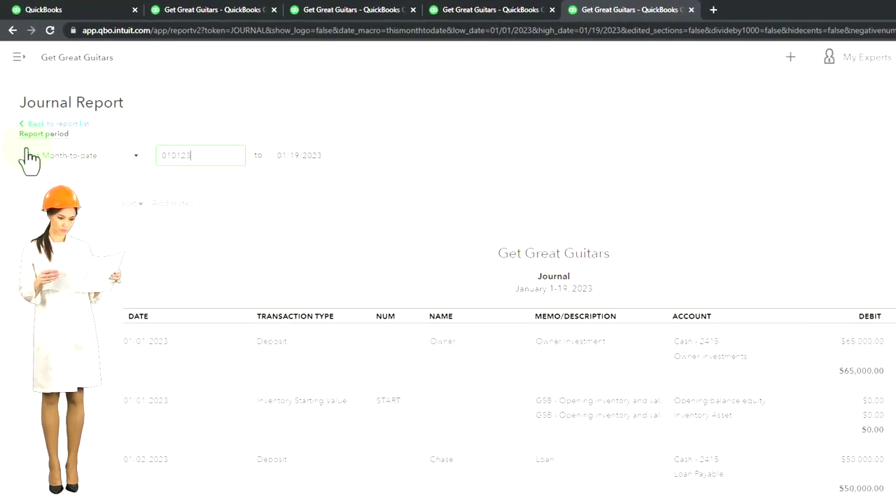
key("Return")
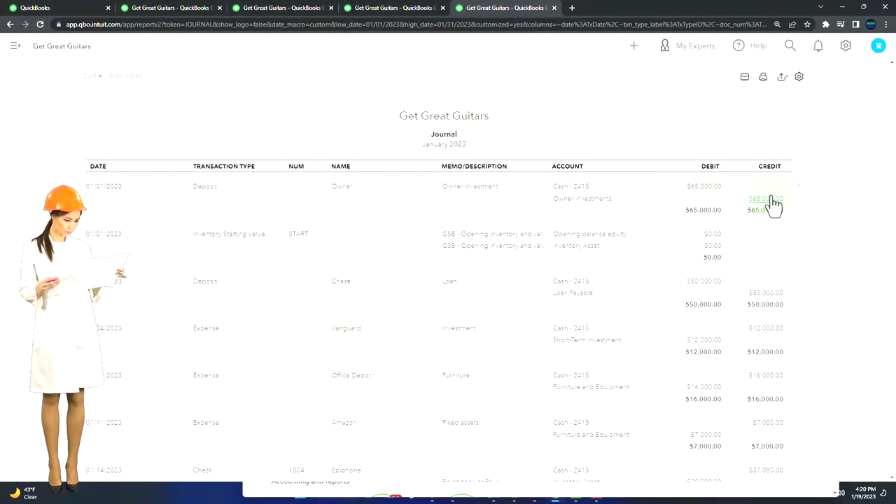
Examine the January 2023 Journal's debit and credit lines for deposits, expenses, checks, invoices, payments and sales receipts
left_click(783, 292)
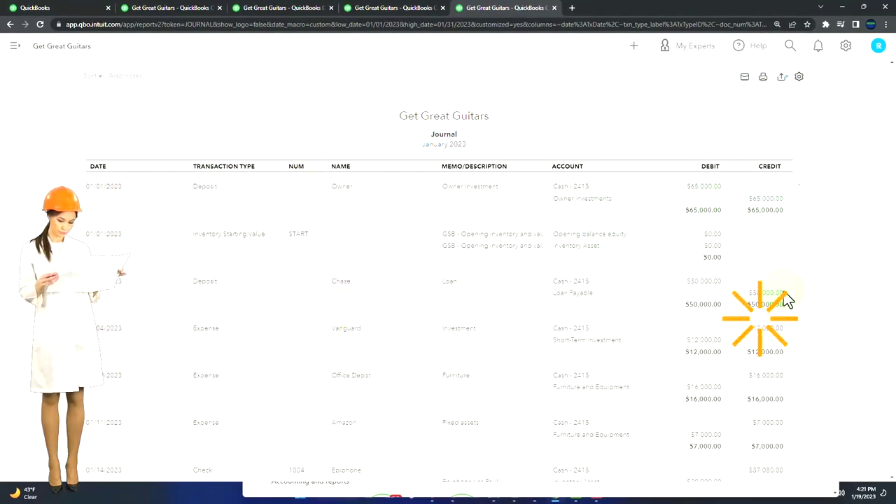
scroll(783, 292, "down", 1)
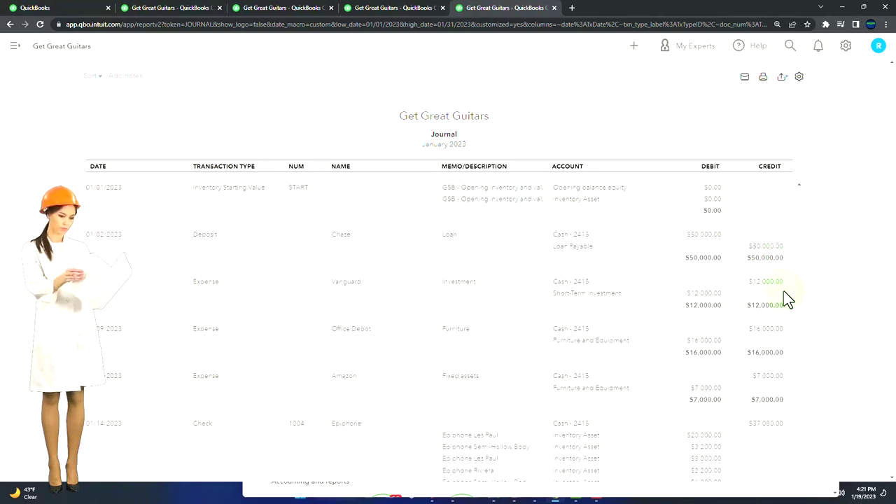
scroll(783, 293, "down", 5)
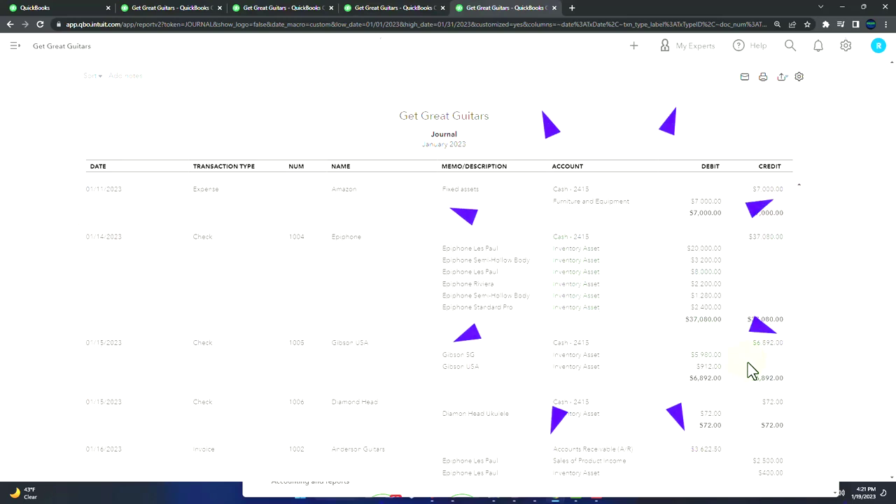
scroll(749, 370, "down", 1)
scroll(748, 362, "down", 5)
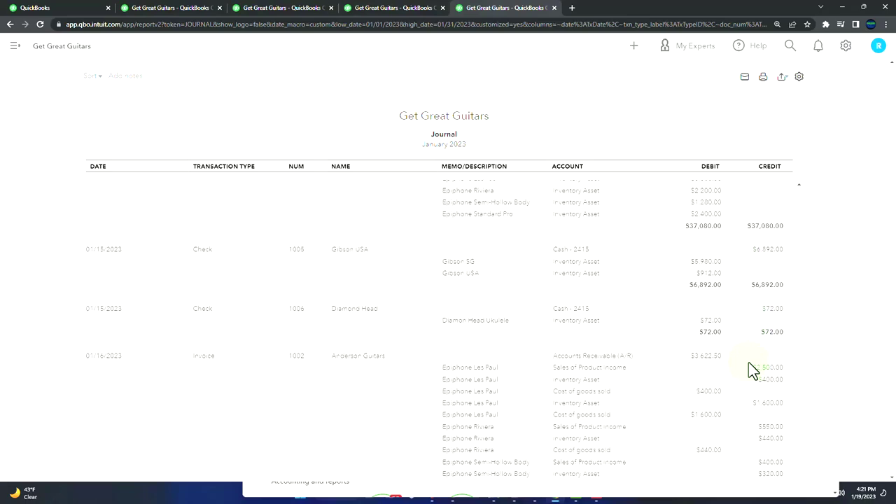
scroll(748, 370, "down", 1)
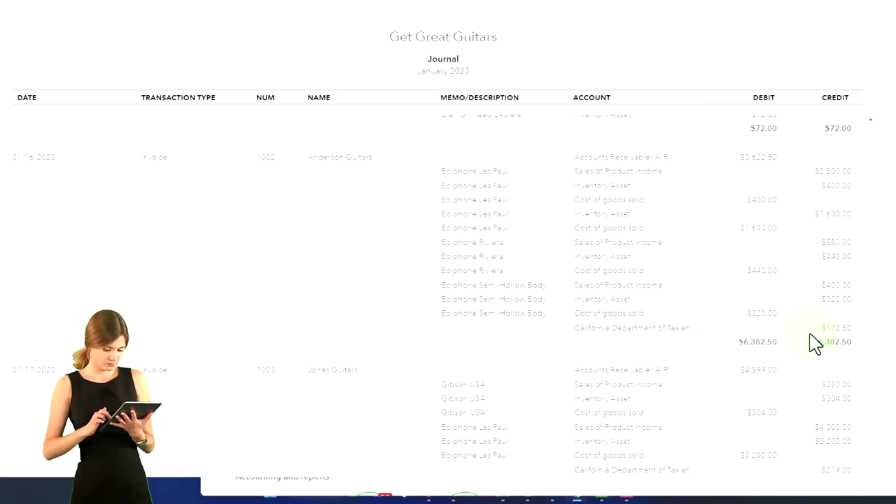
scroll(815, 342, "down", 3)
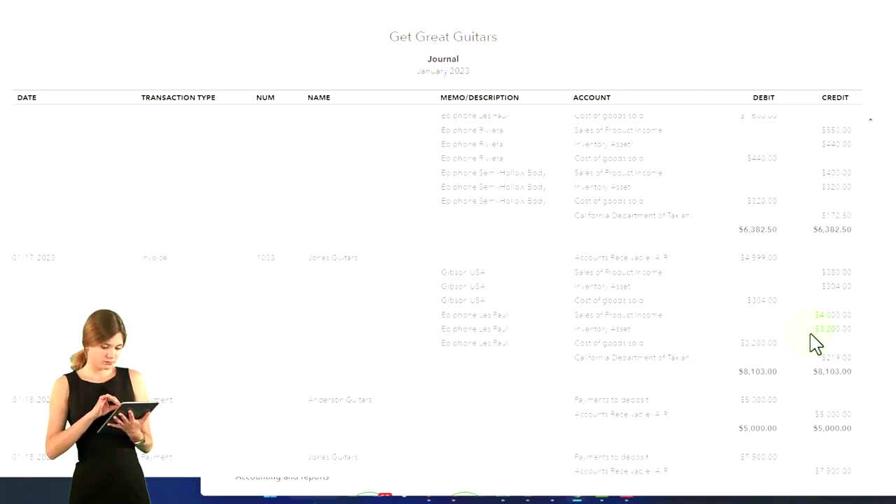
scroll(815, 343, "down", 7)
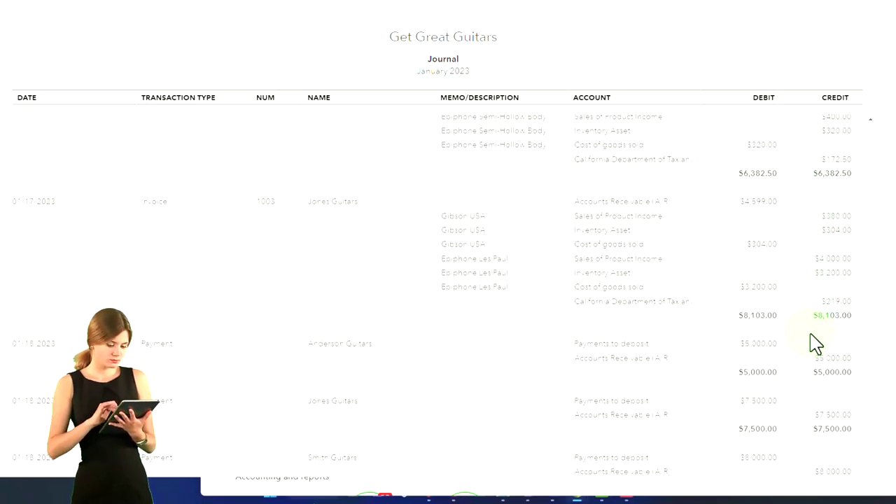
scroll(816, 343, "down", 10)
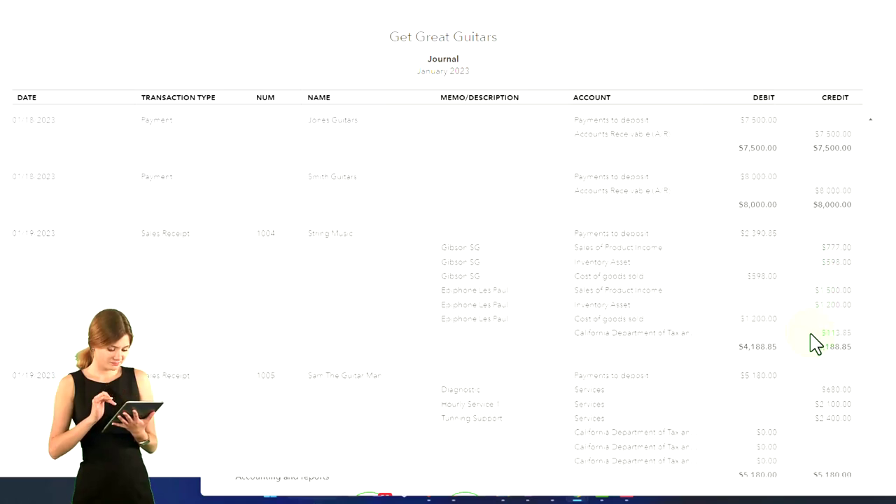
scroll(816, 346, "down", 12)
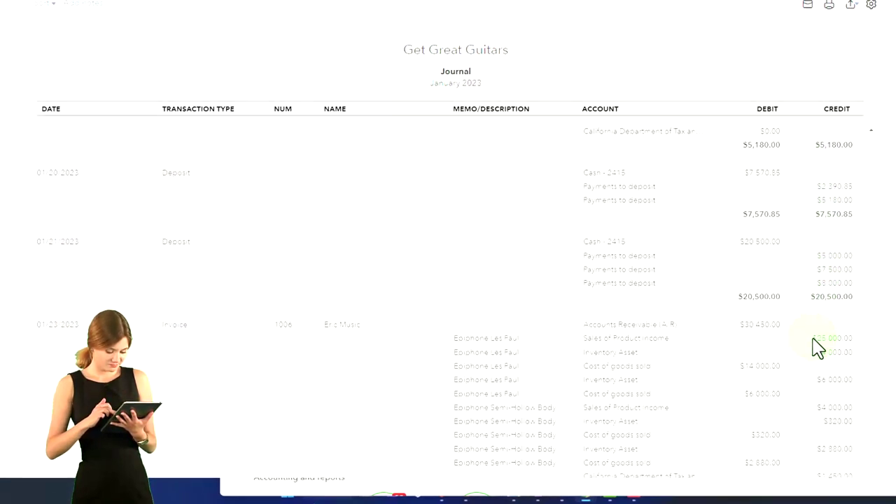
scroll(817, 346, "down", 9)
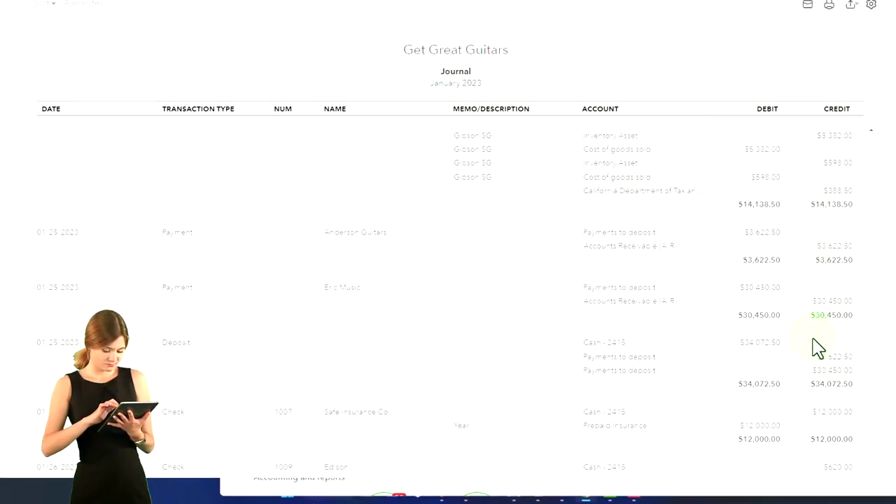
scroll(817, 346, "down", 1)
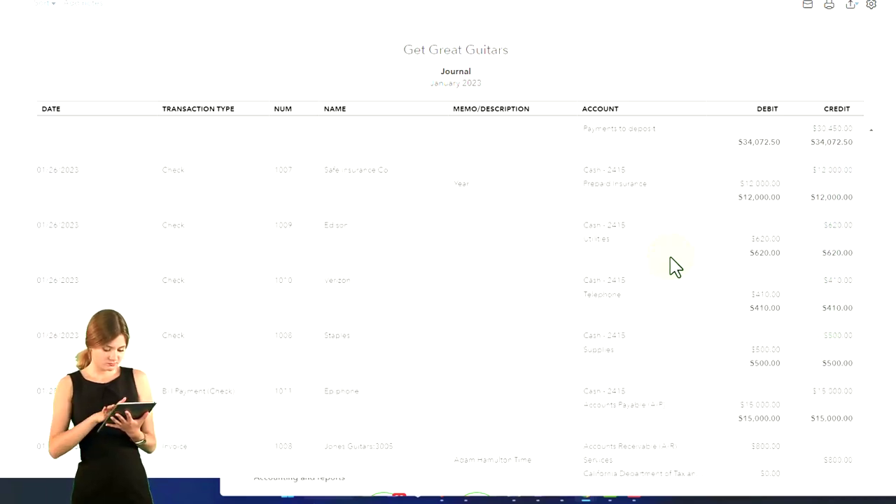
Switch back to the Reports page with the saved custom reports, and view the management reports, including Company Overview
left_click(70, 9)
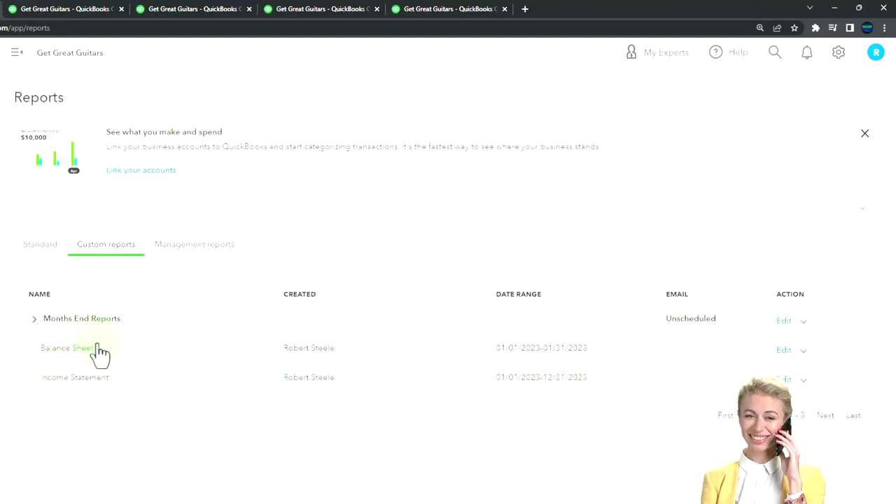
left_click(179, 256)
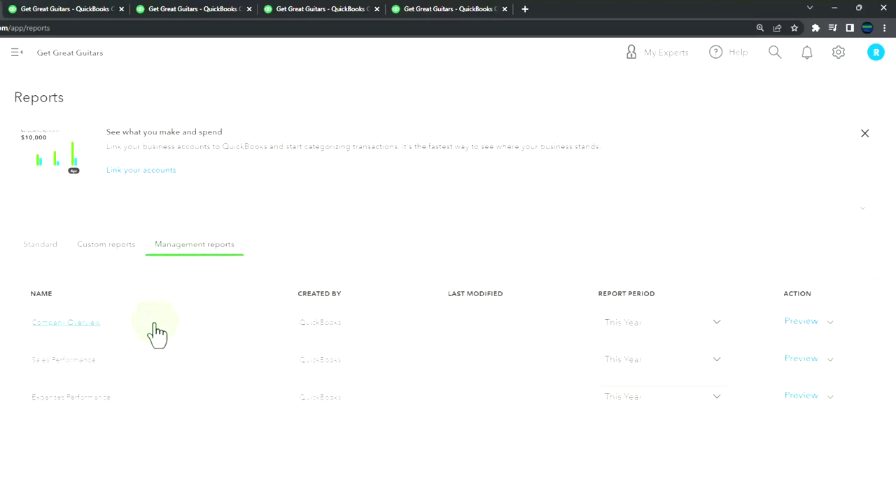
left_click(157, 334)
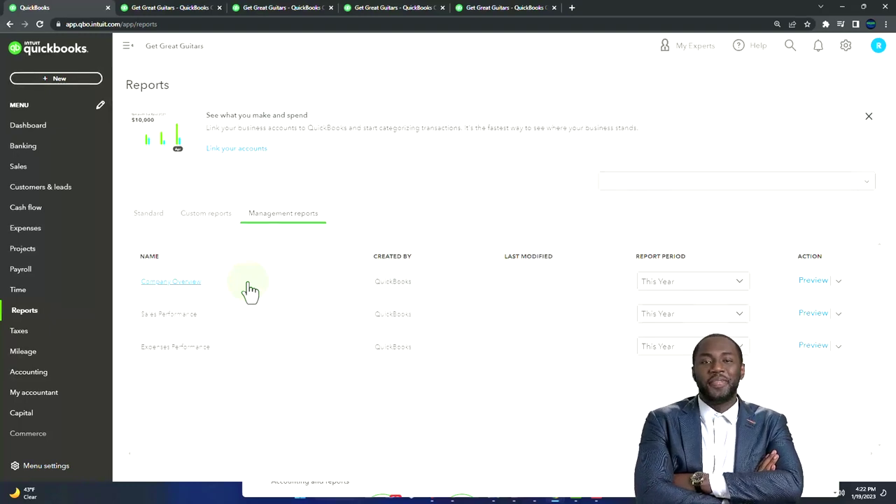
left_click(250, 290)
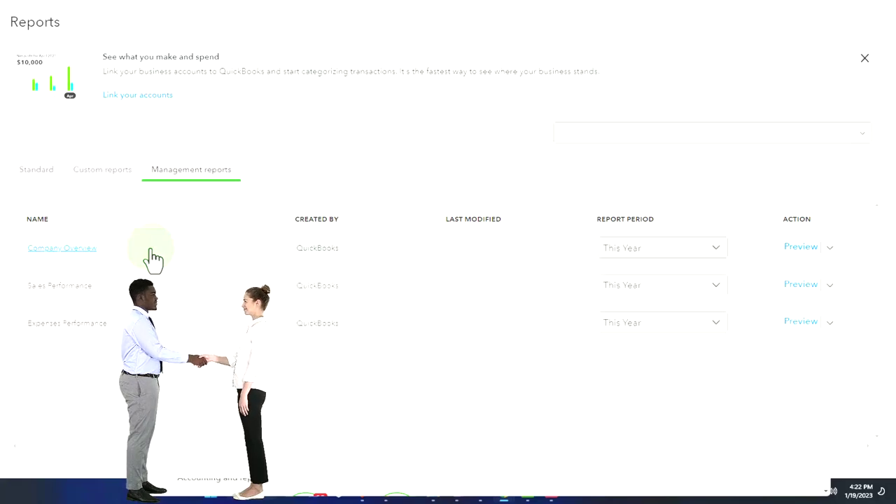
left_click(152, 254)
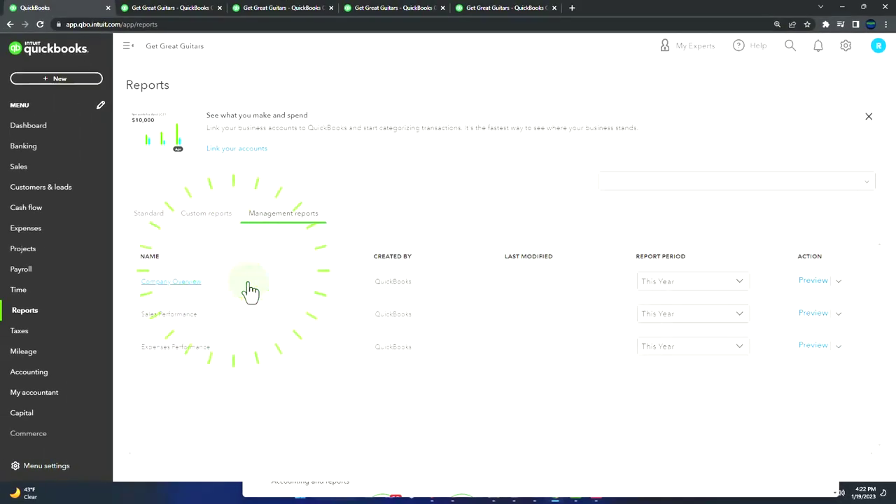